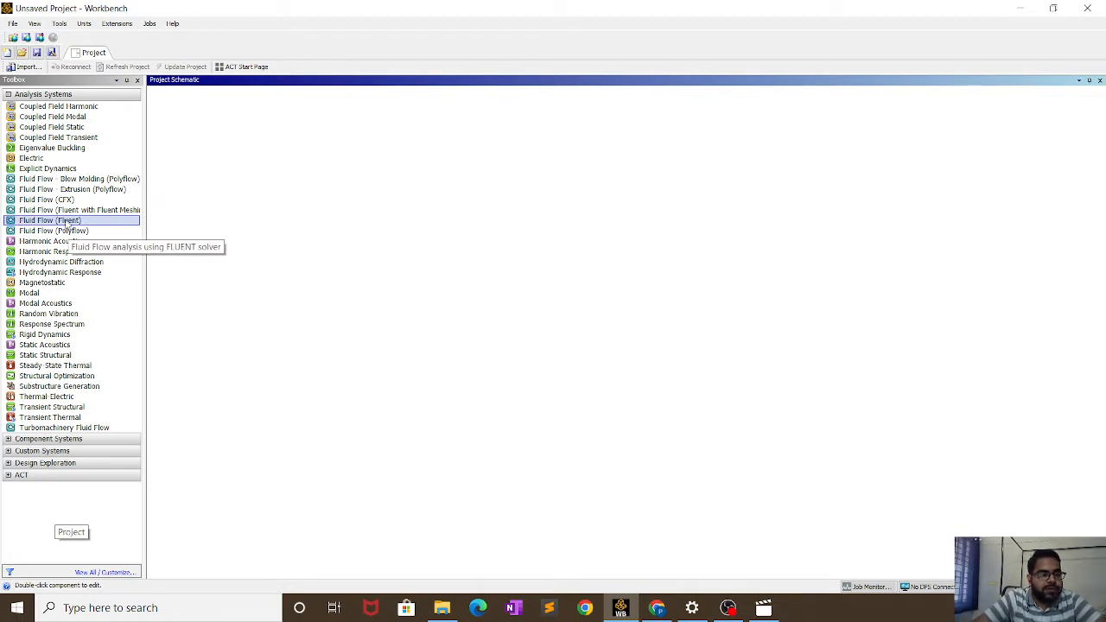
- Add a Fluid Flow (Fluent) analysis system to the project and open its geometry in DesignModeler
{"action": "double_click", "coordinate": [67, 222]}
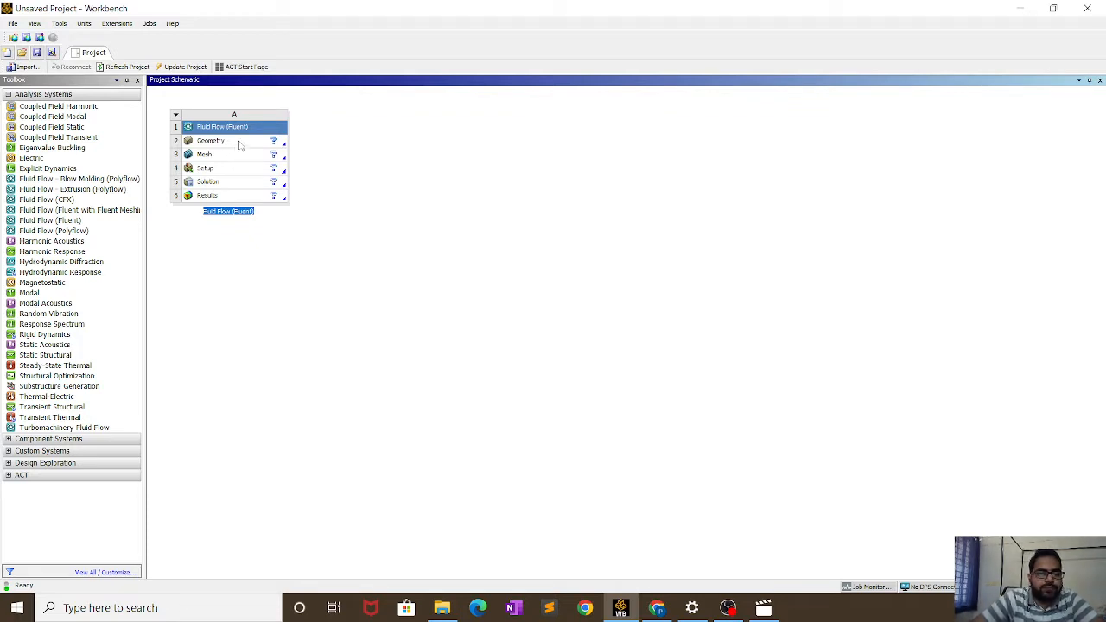
{"action": "left_click", "coordinate": [239, 144]}
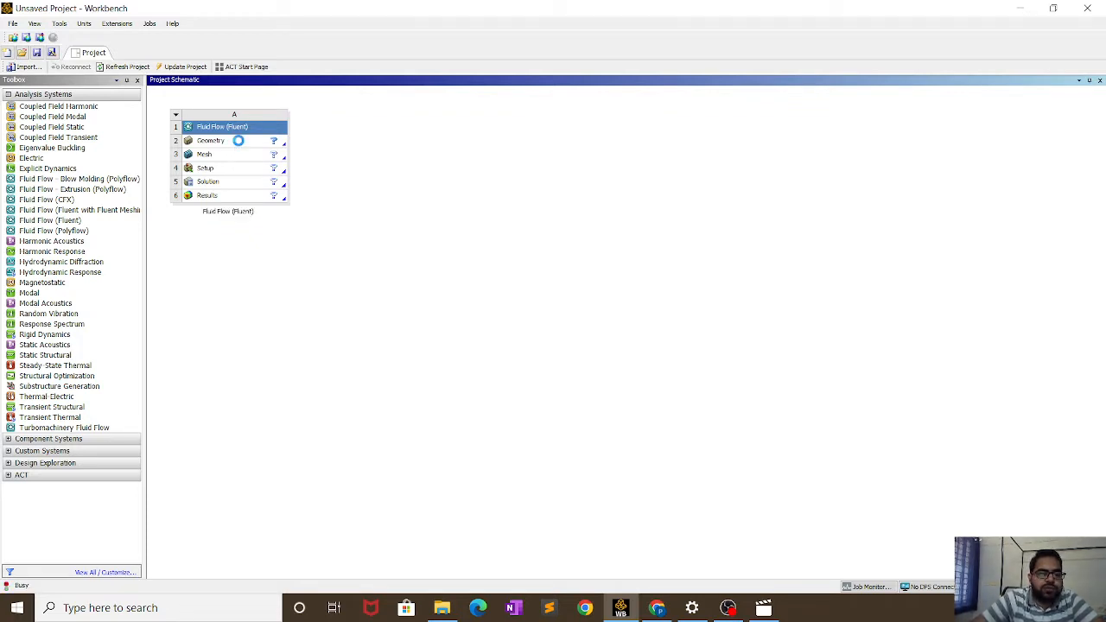
{"action": "double_click", "coordinate": [239, 145]}
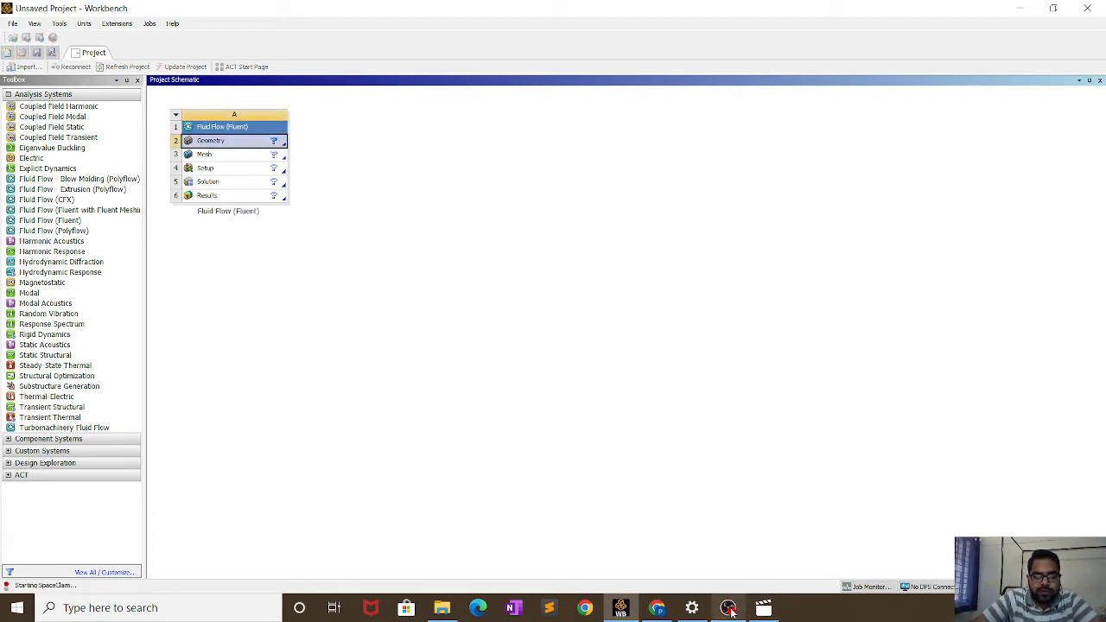
{"action": "left_click", "coordinate": [728, 608]}
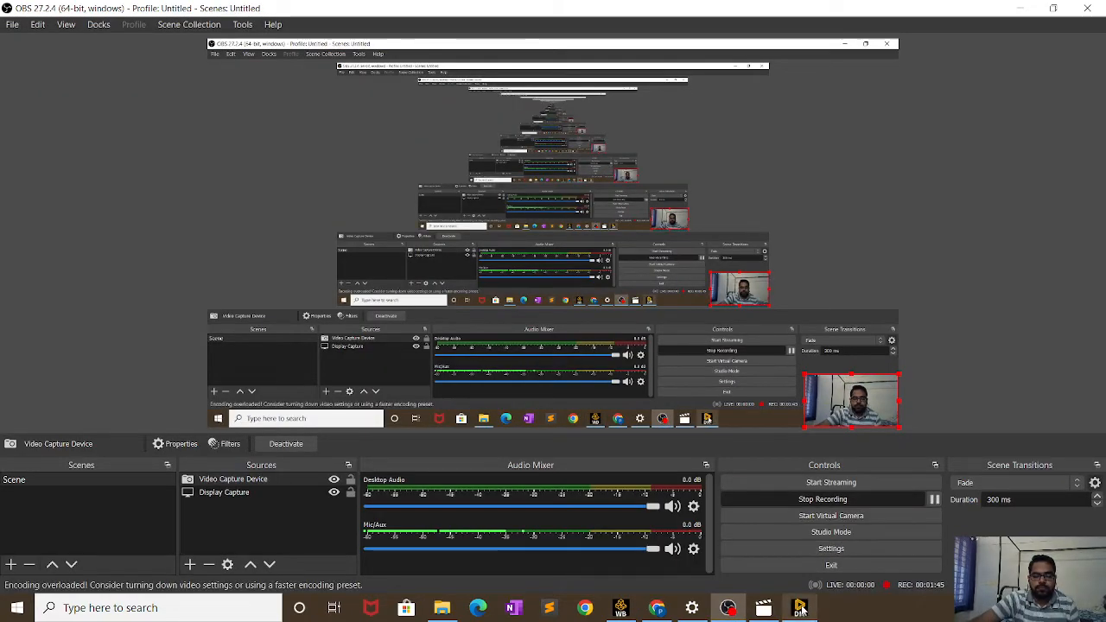
{"action": "left_click", "coordinate": [800, 608]}
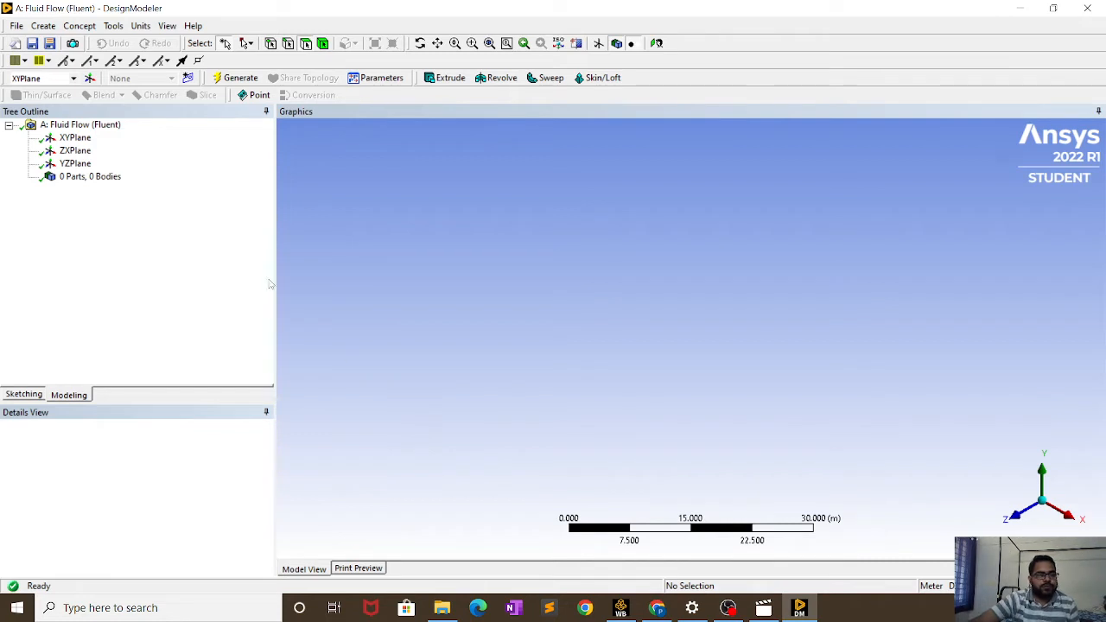
- Sketch a rectangle about 0.79 m by 0.38 m on the XY plane with one corner at the origin
{"action": "left_click", "coordinate": [23, 395]}
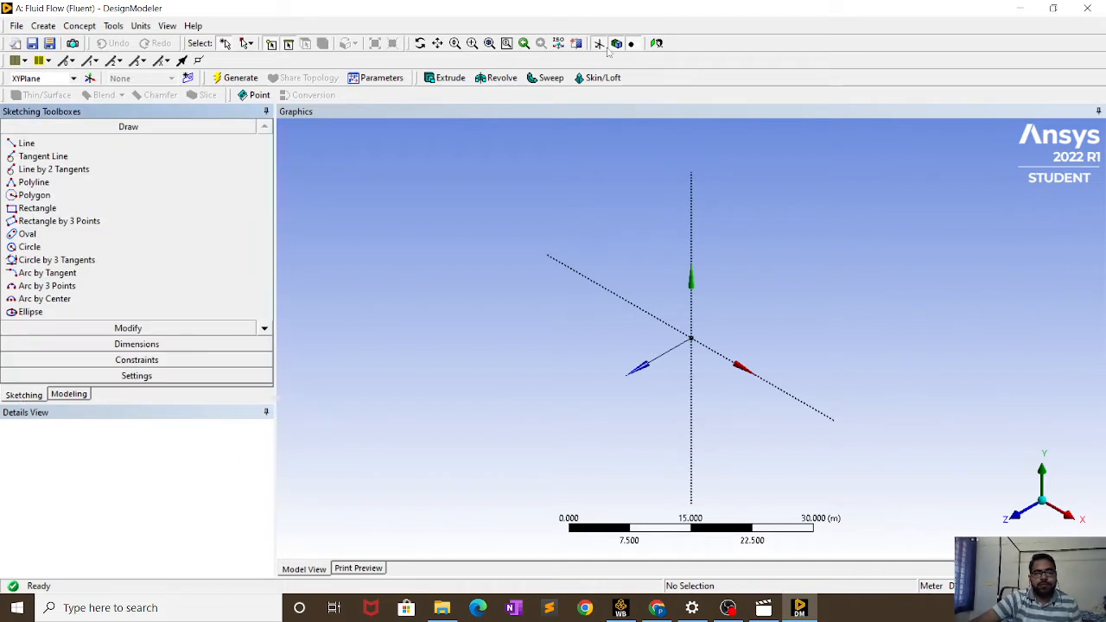
{"action": "left_click", "coordinate": [657, 43]}
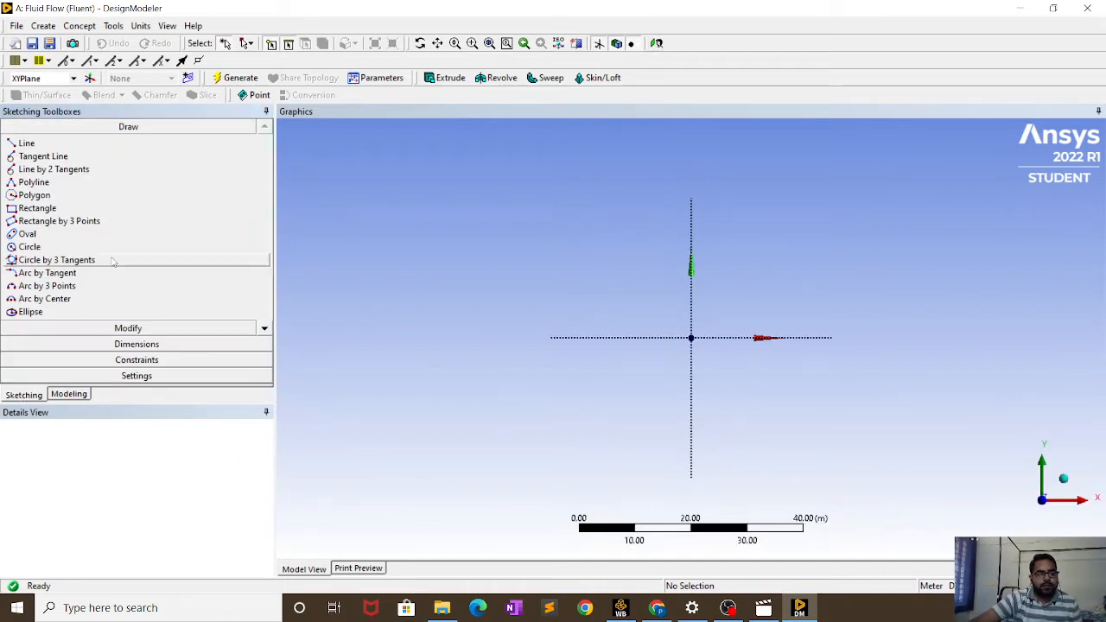
{"action": "left_click", "coordinate": [37, 210]}
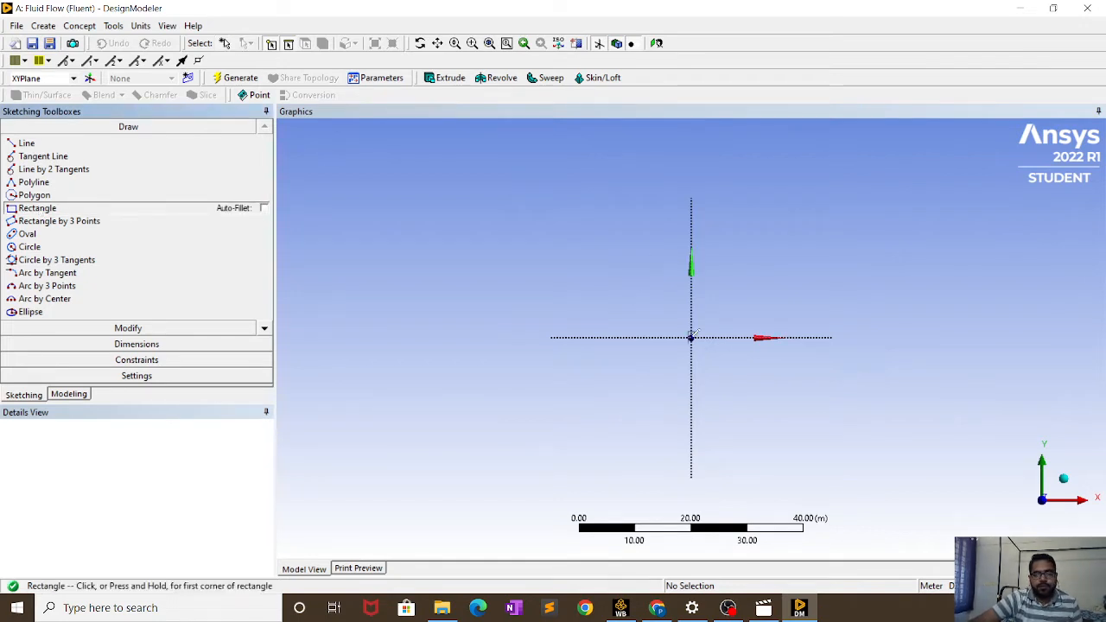
{"action": "left_click", "coordinate": [690, 337]}
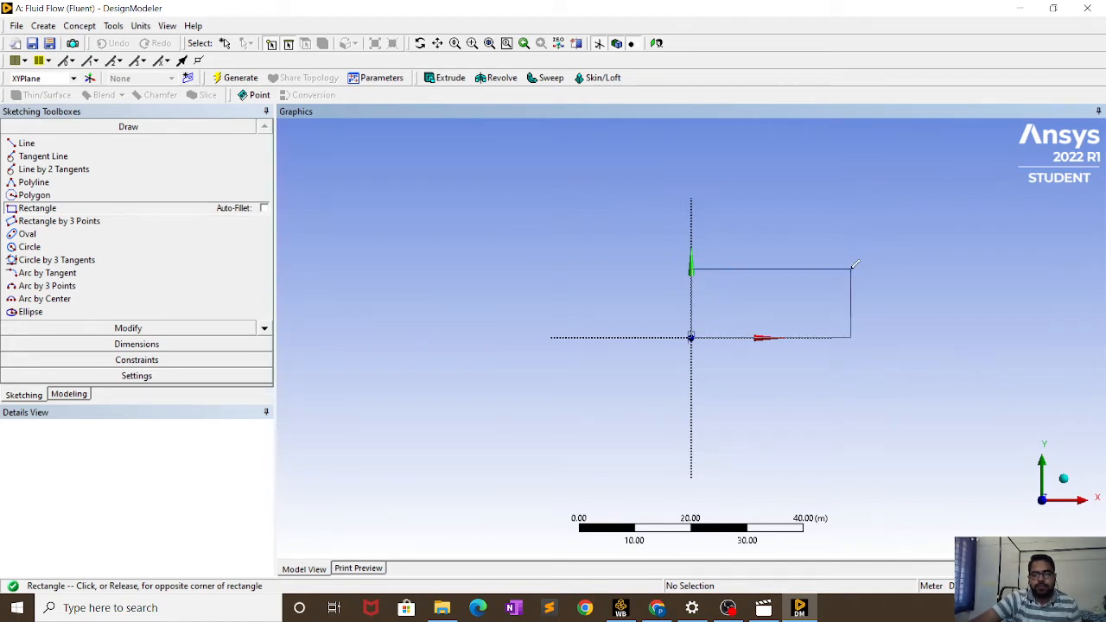
{"action": "left_click", "coordinate": [852, 267]}
{"action": "left_click", "coordinate": [728, 608]}
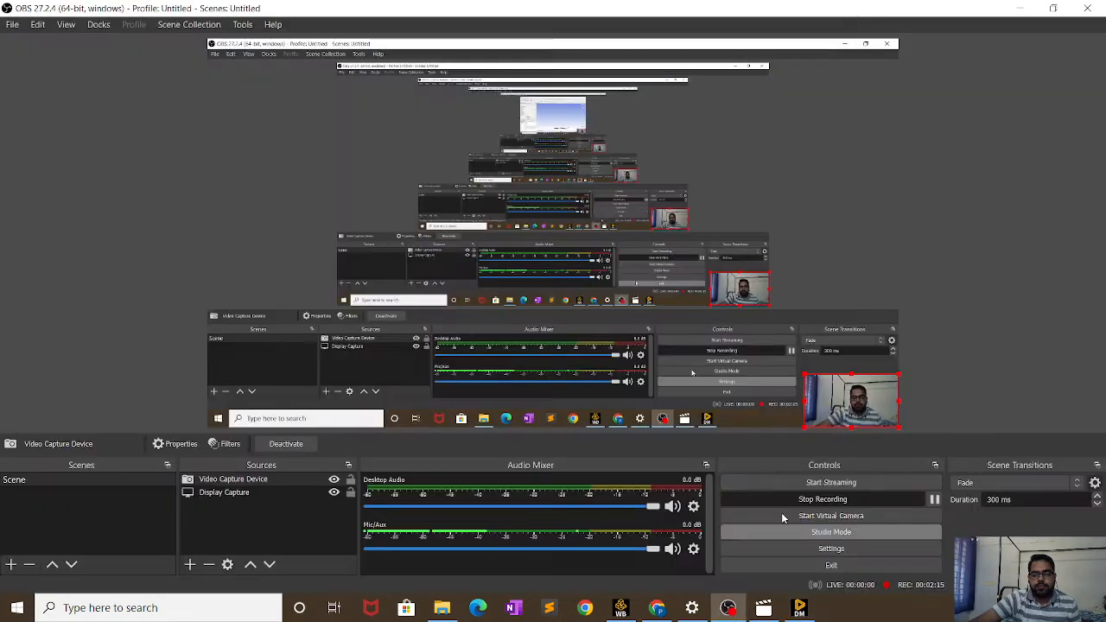
{"action": "left_click", "coordinate": [812, 608]}
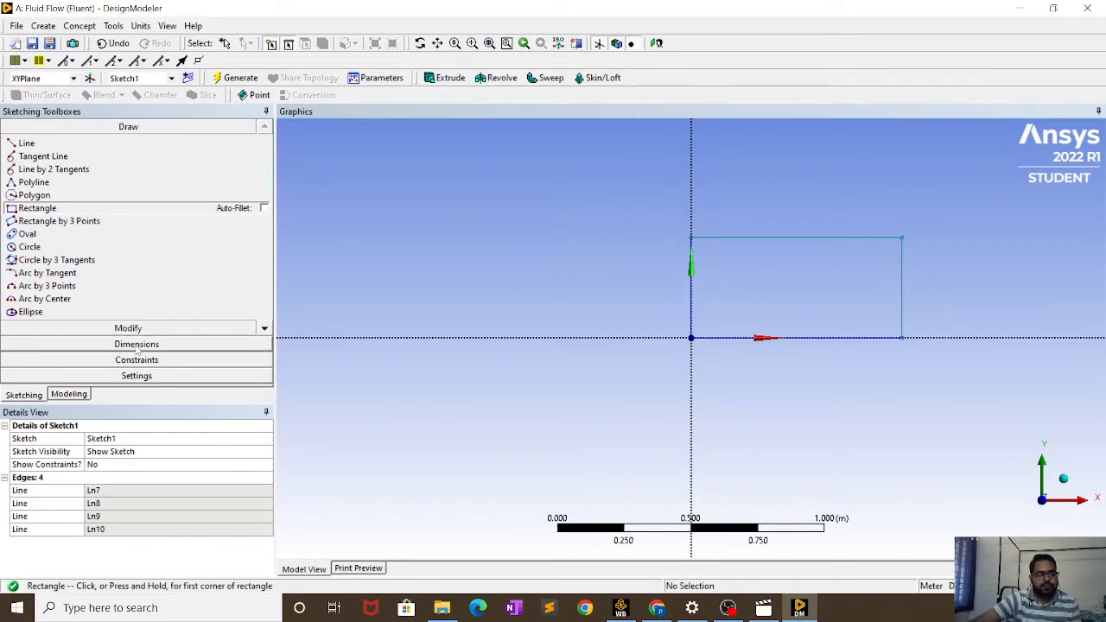
- Dimension the rectangle's upper horizontal edge and set its length to 1 m
{"action": "left_click", "coordinate": [136, 344]}
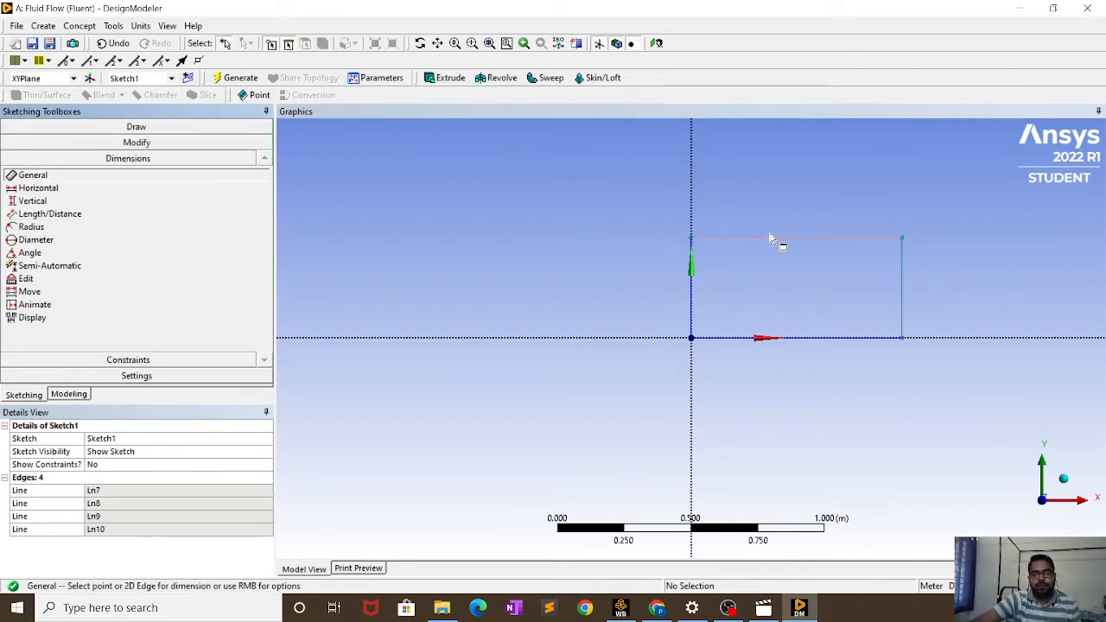
{"action": "left_click", "coordinate": [772, 240]}
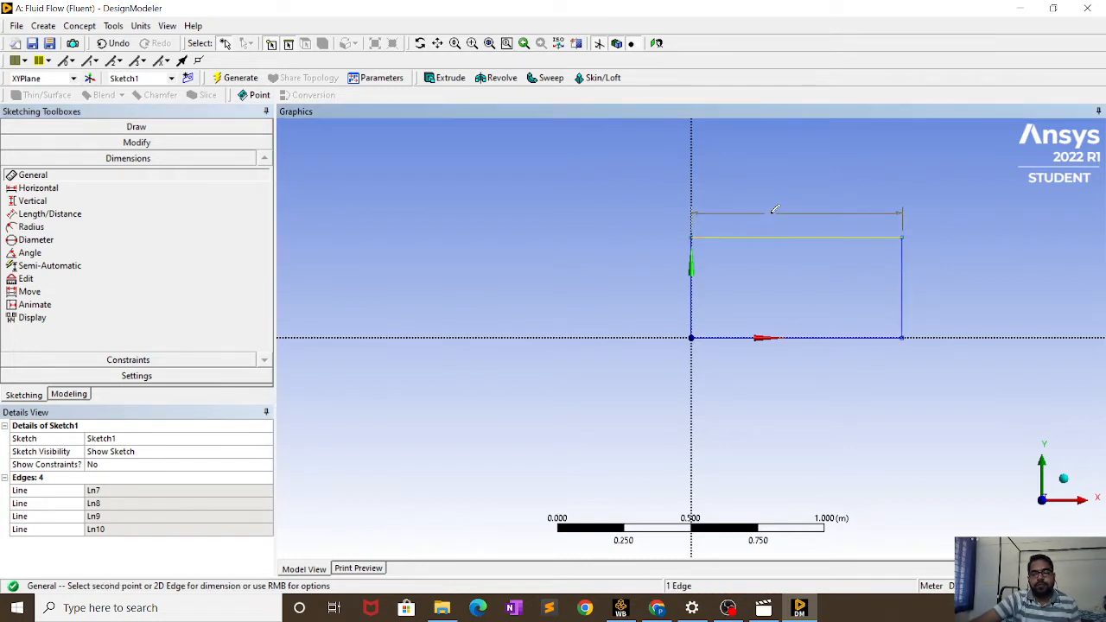
{"action": "left_click", "coordinate": [774, 210]}
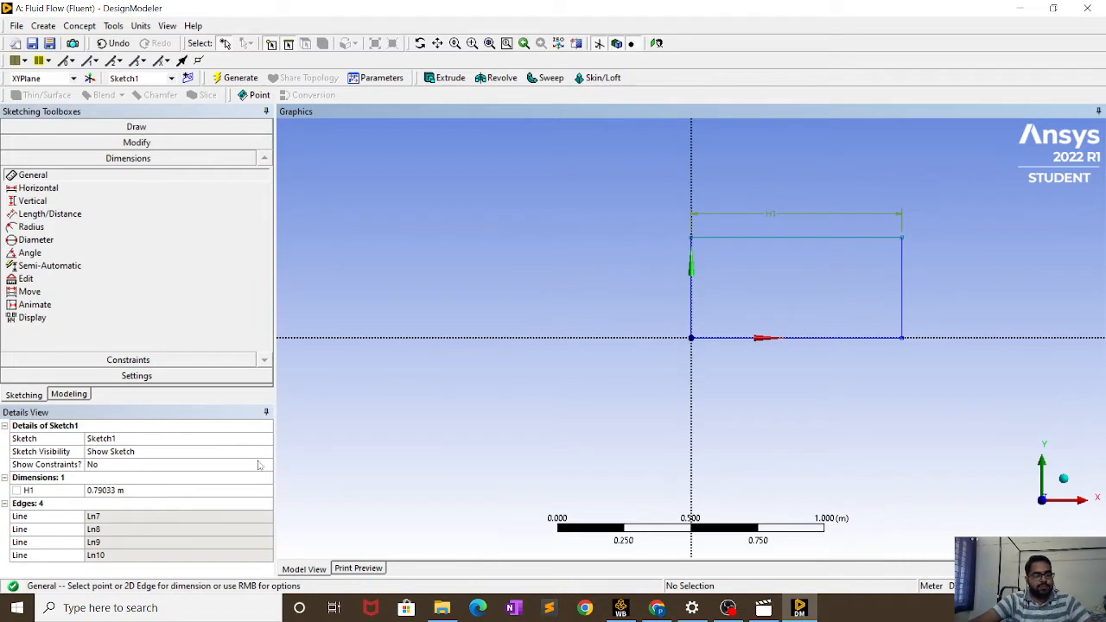
{"action": "left_click", "coordinate": [163, 491]}
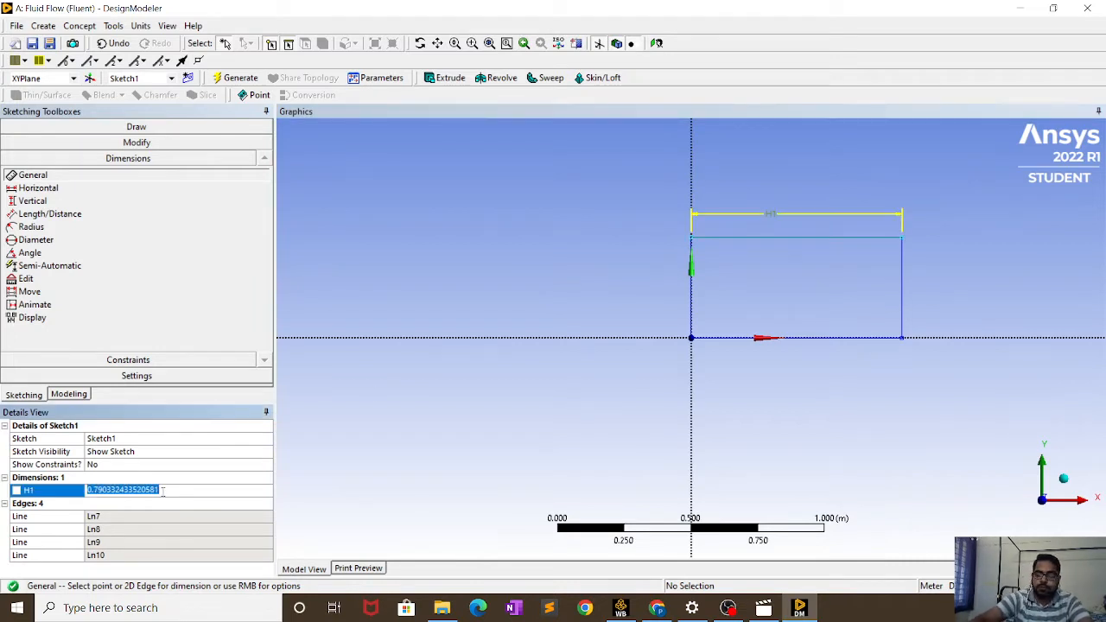
{"action": "type", "text": "1"}
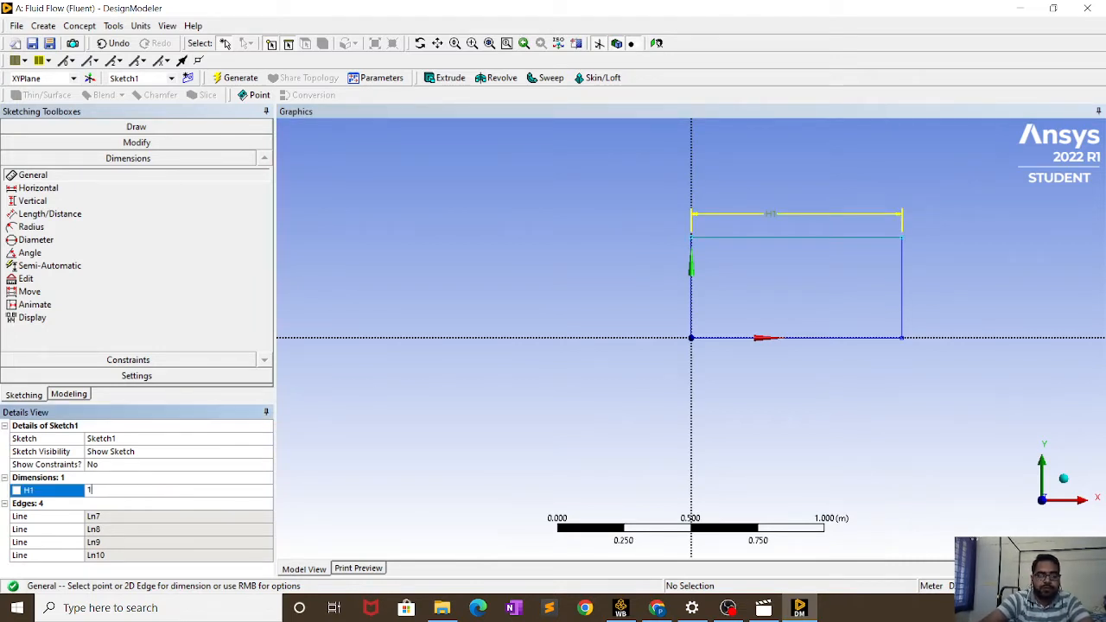
{"action": "key", "text": "Return"}
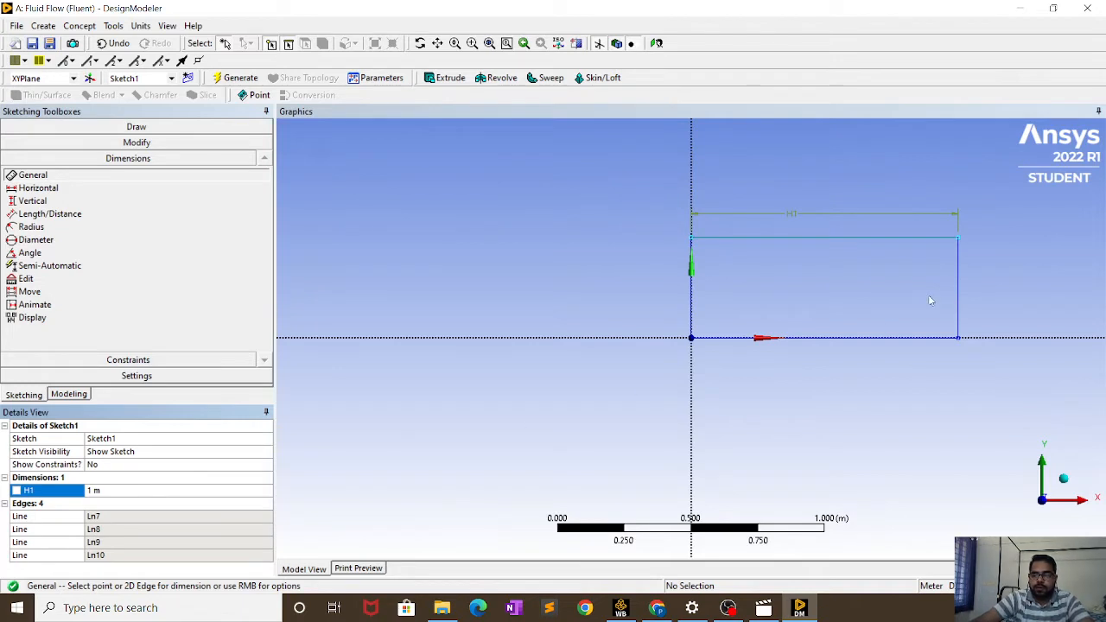
- Dimension the rectangle's vertical edge farthest from the origin and set the height to 0.25 m
{"action": "left_click", "coordinate": [967, 302]}
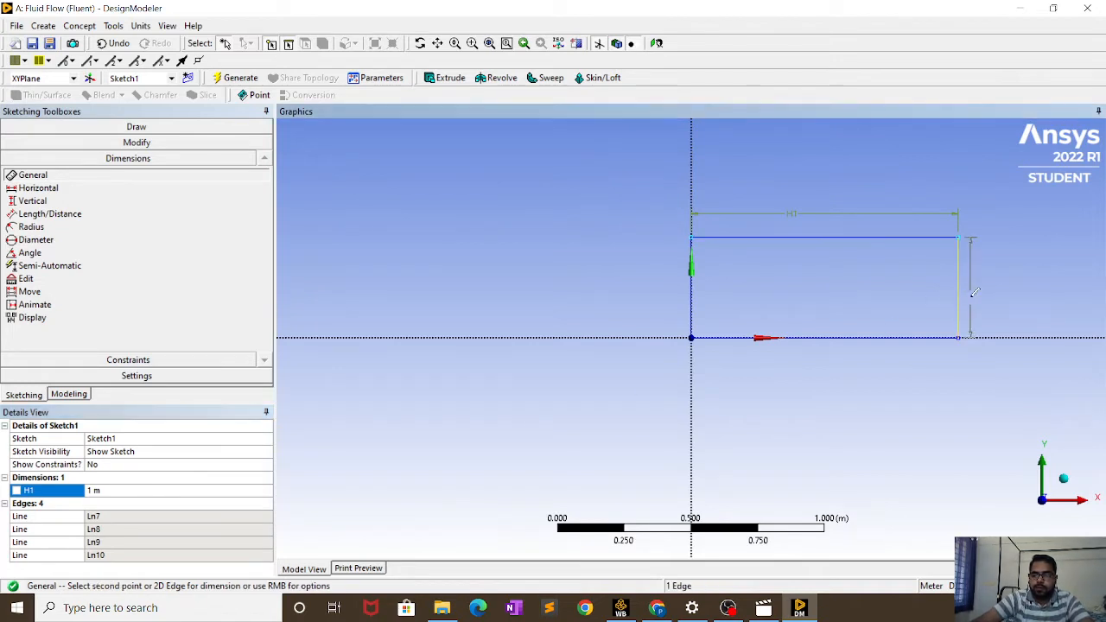
{"action": "left_click", "coordinate": [980, 300]}
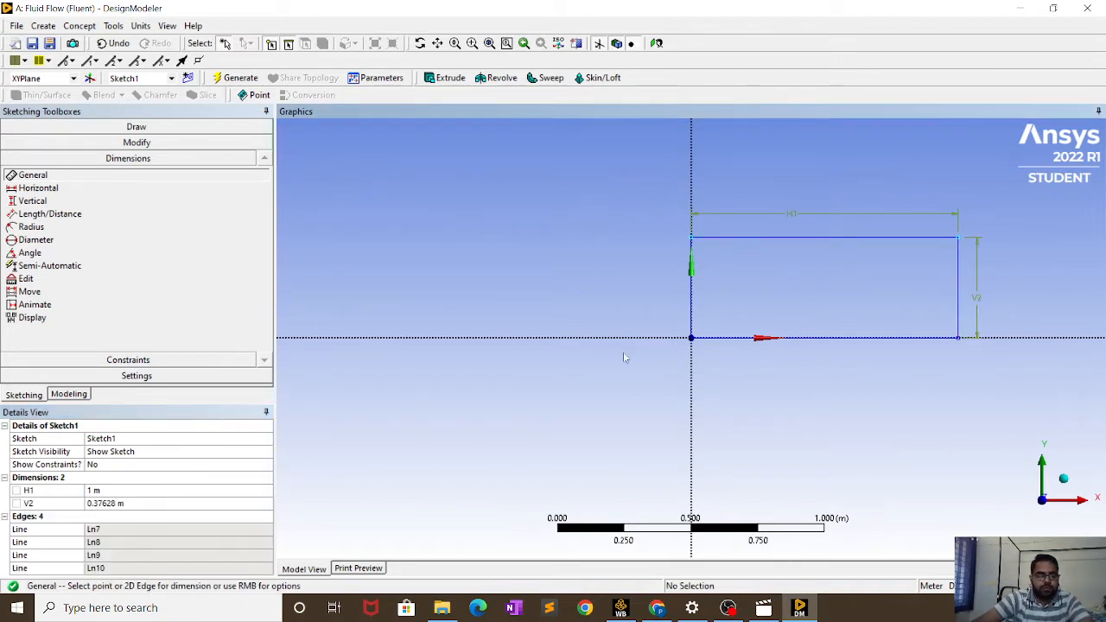
{"action": "left_click", "coordinate": [124, 504]}
{"action": "type", "text": "0"}
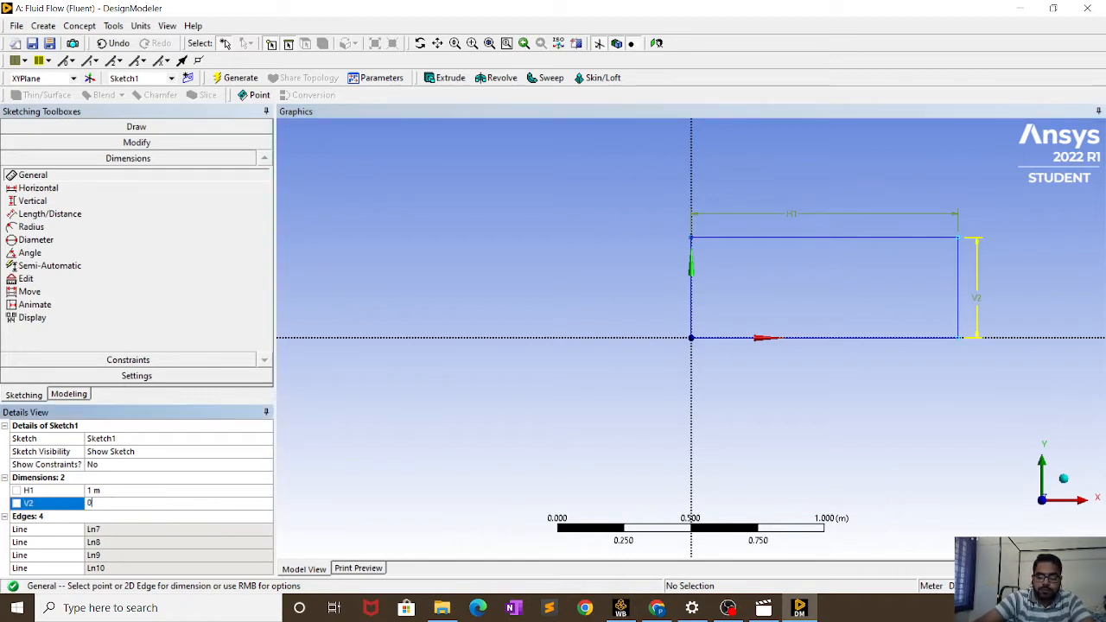
{"action": "type", "text": ".25"}
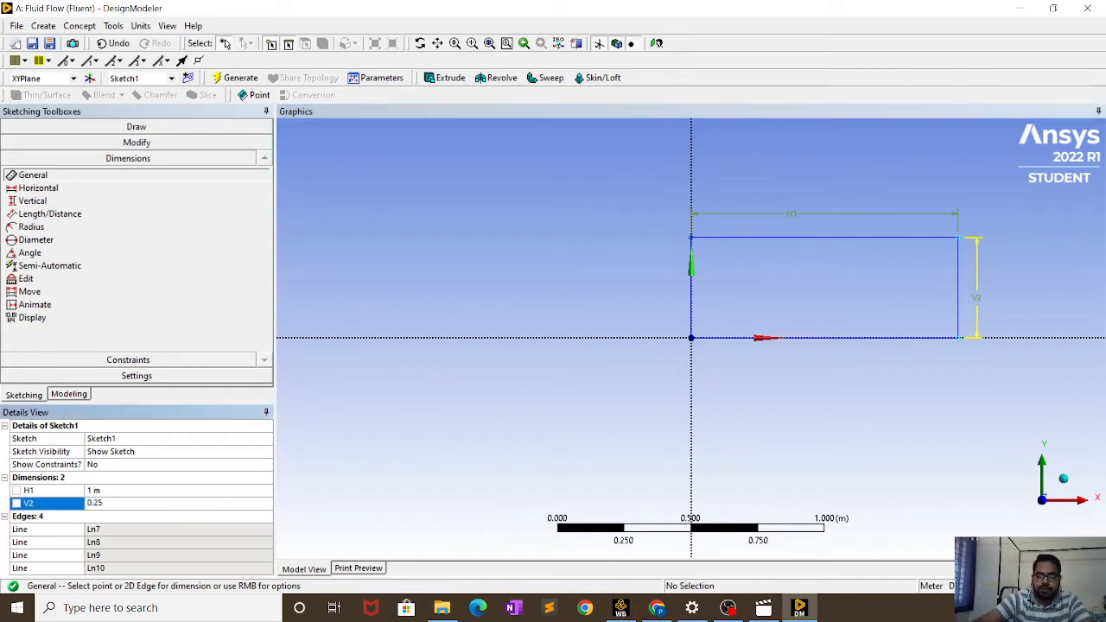
{"action": "key", "text": "Return"}
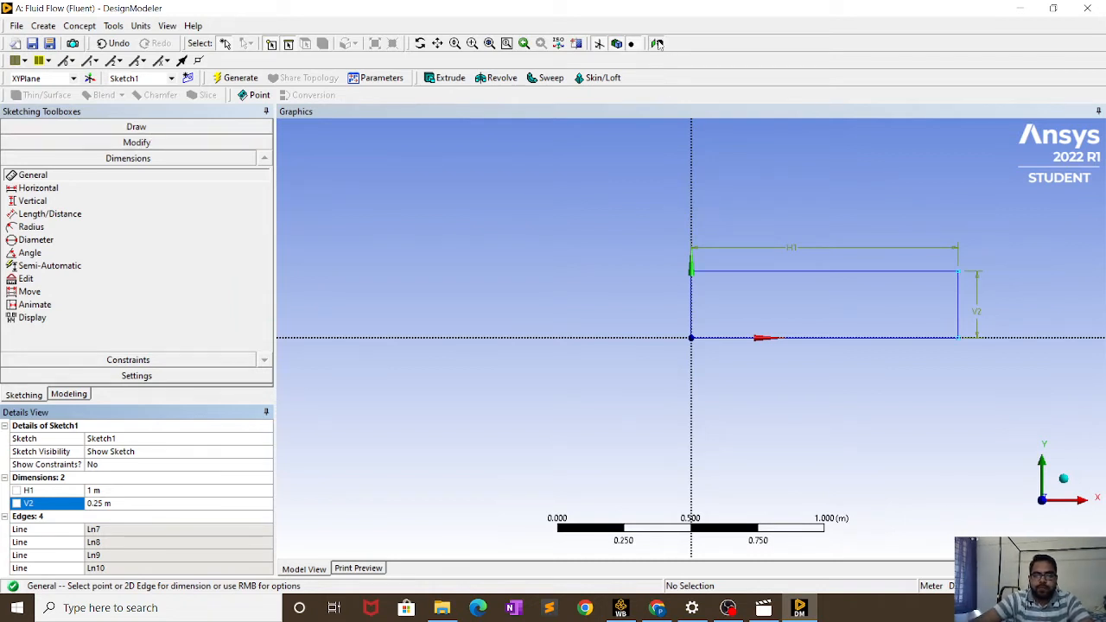
- Create a surface from the rectangle sketch with the Add Material operation and generate it
{"action": "left_click", "coordinate": [657, 43]}
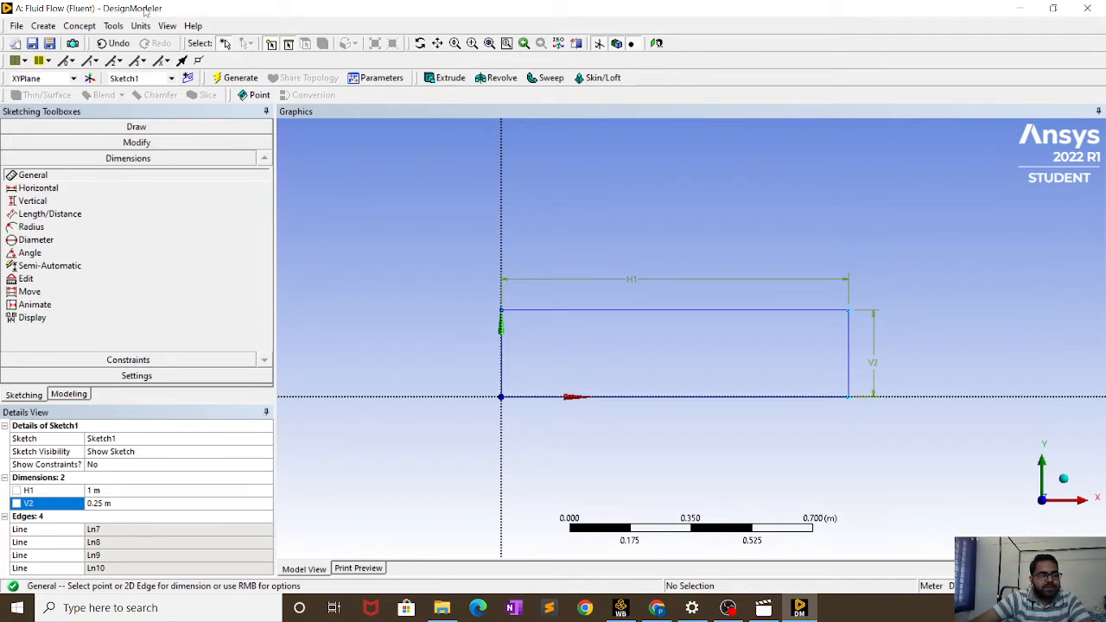
{"action": "left_click", "coordinate": [79, 26]}
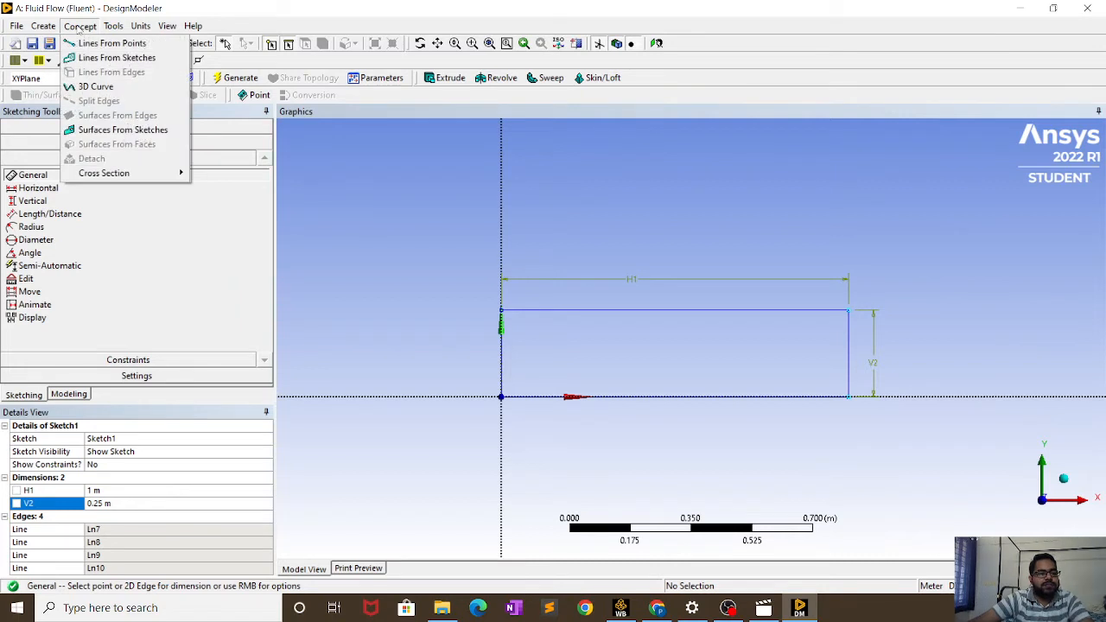
{"action": "left_click", "coordinate": [94, 130]}
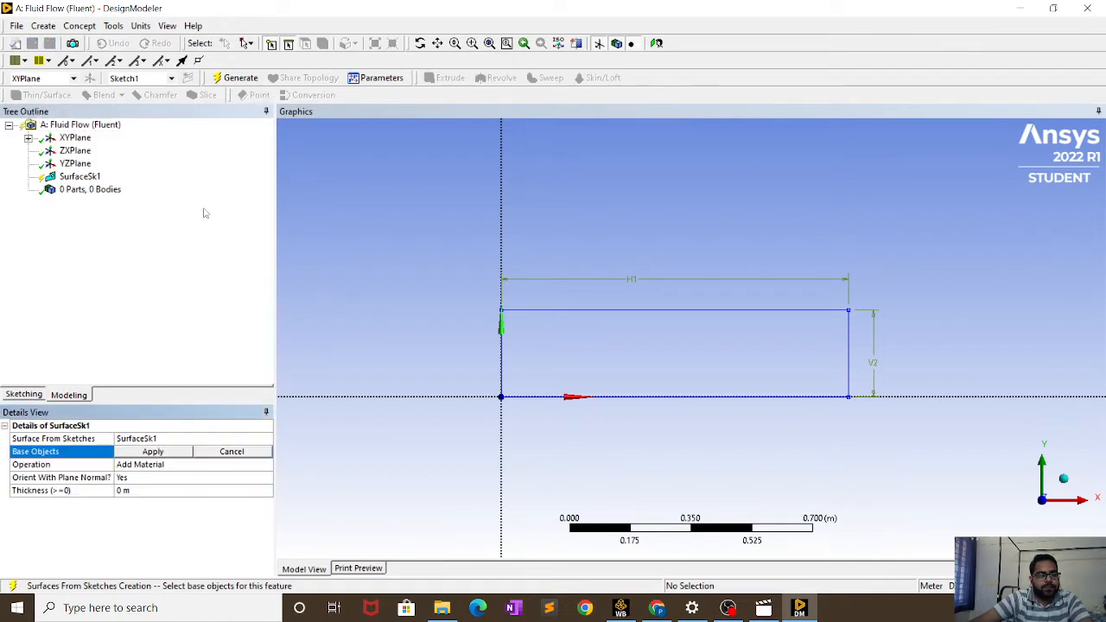
{"action": "left_click", "coordinate": [591, 312]}
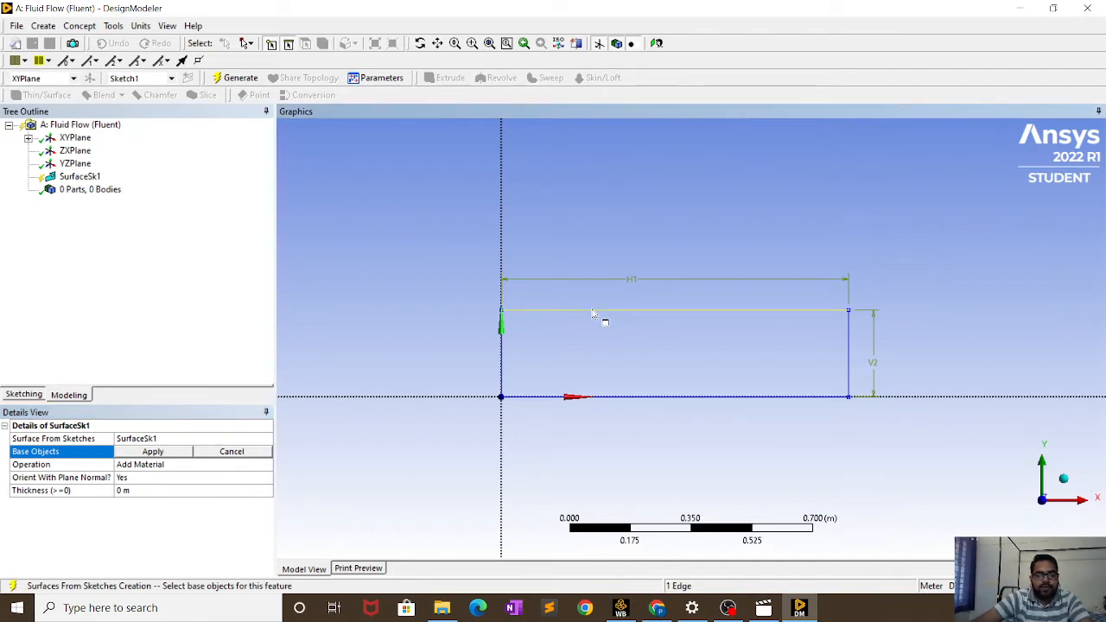
{"action": "left_click", "coordinate": [152, 452]}
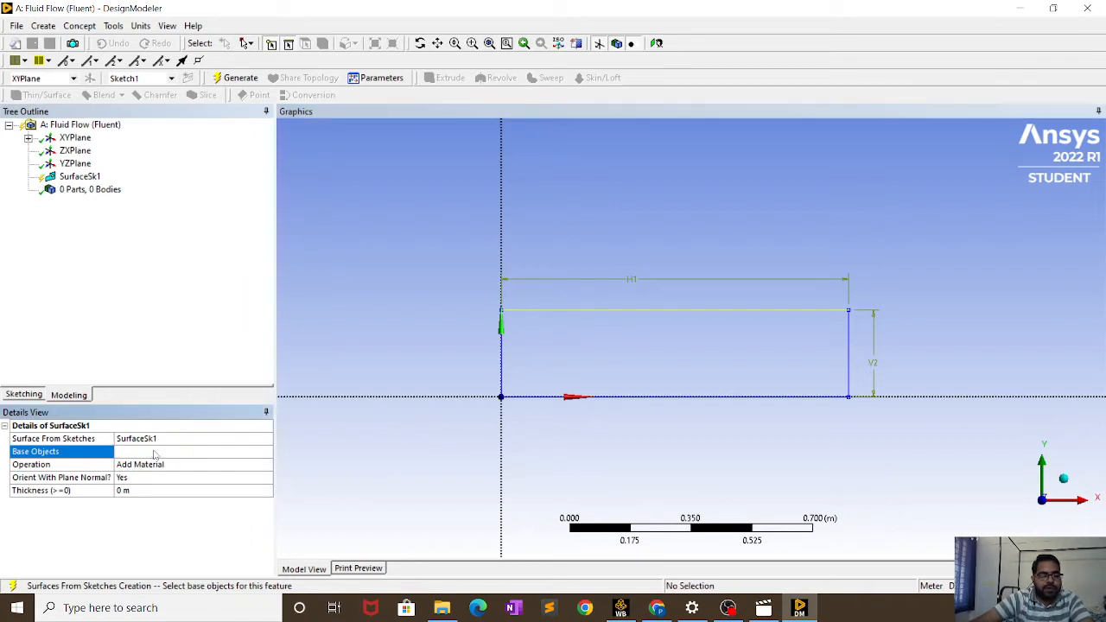
{"action": "left_click", "coordinate": [240, 77]}
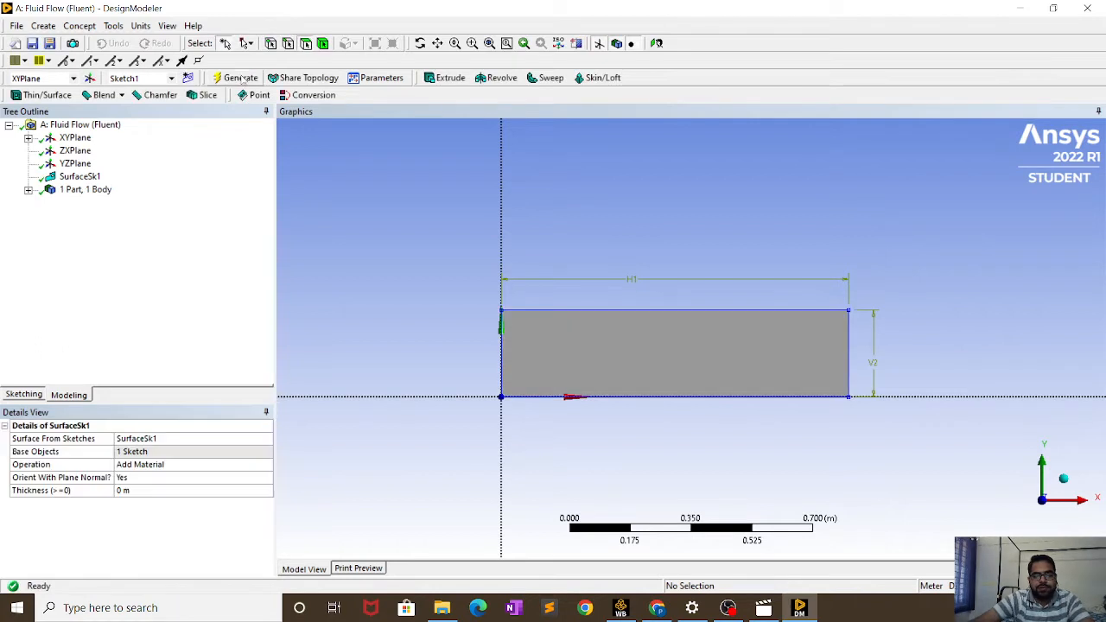
{"action": "middle_click_drag", "start_coordinate": [757, 230], "coordinate": [783, 170]}
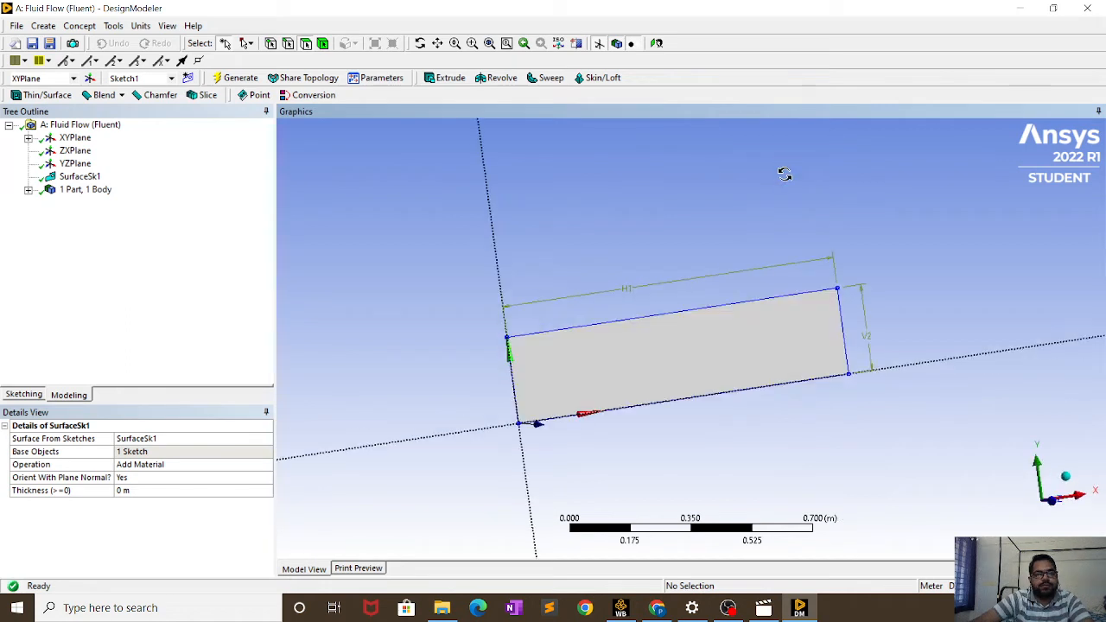
{"action": "left_click", "coordinate": [1066, 478]}
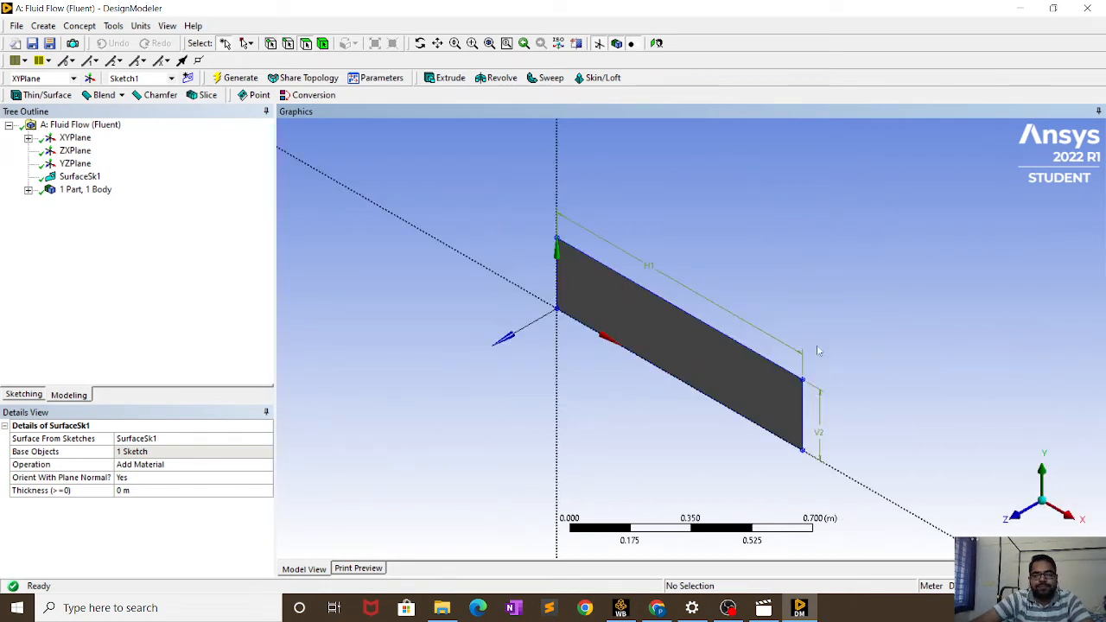
{"action": "left_click", "coordinate": [656, 44]}
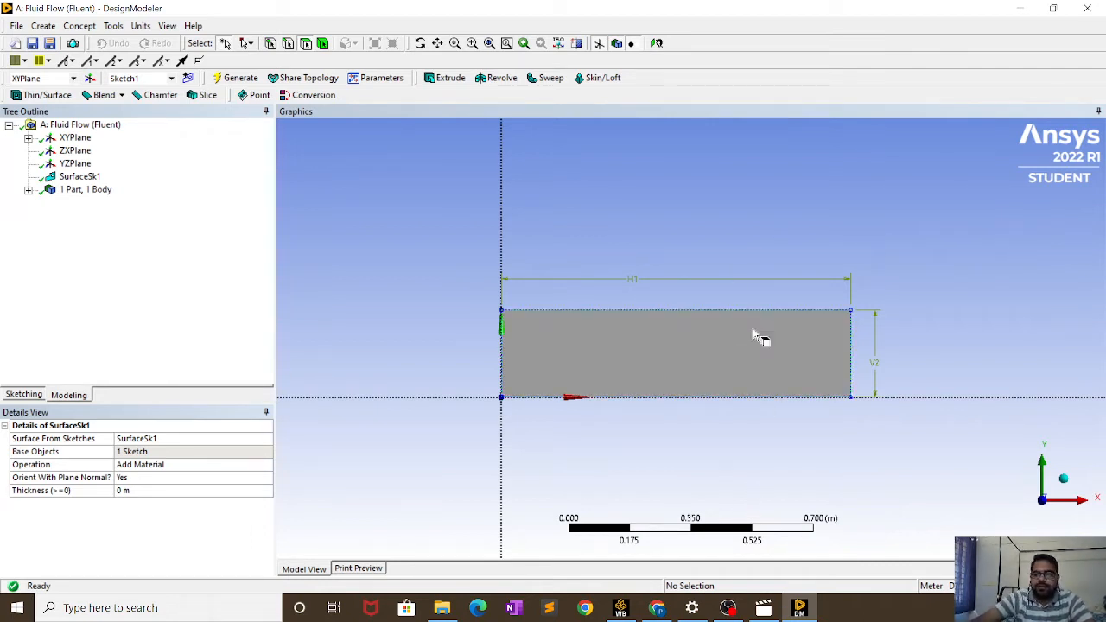
- Close the geometry editor, return to the Workbench project and open the Fluent system's Mesh cell
{"action": "left_click", "coordinate": [1094, 9]}
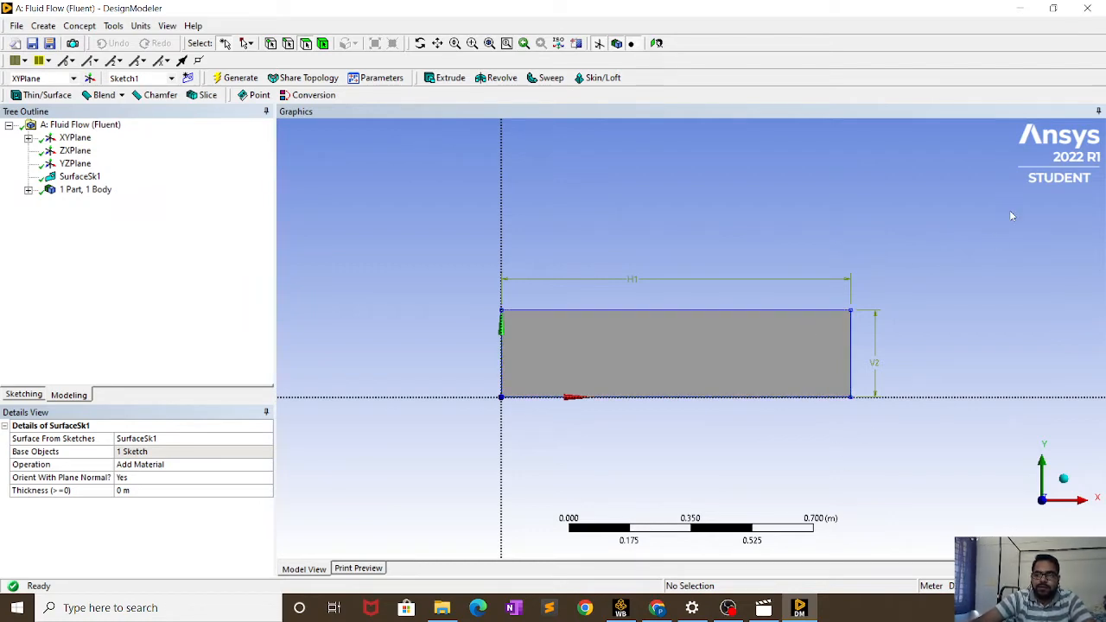
{"action": "left_click", "coordinate": [729, 608]}
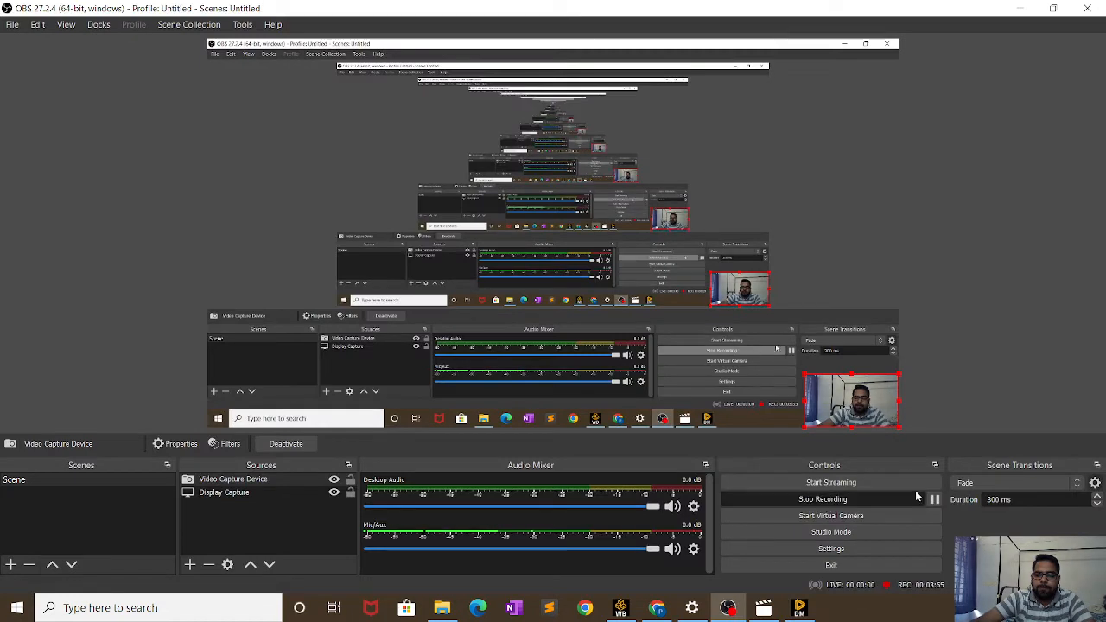
{"action": "left_click", "coordinate": [620, 608]}
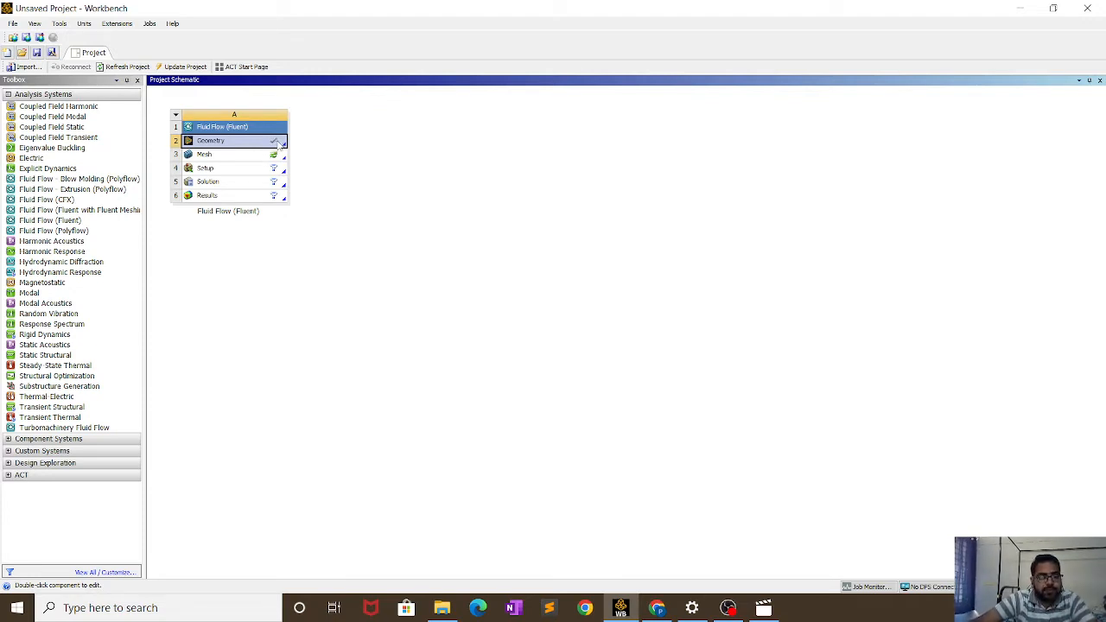
{"action": "double_click", "coordinate": [231, 158]}
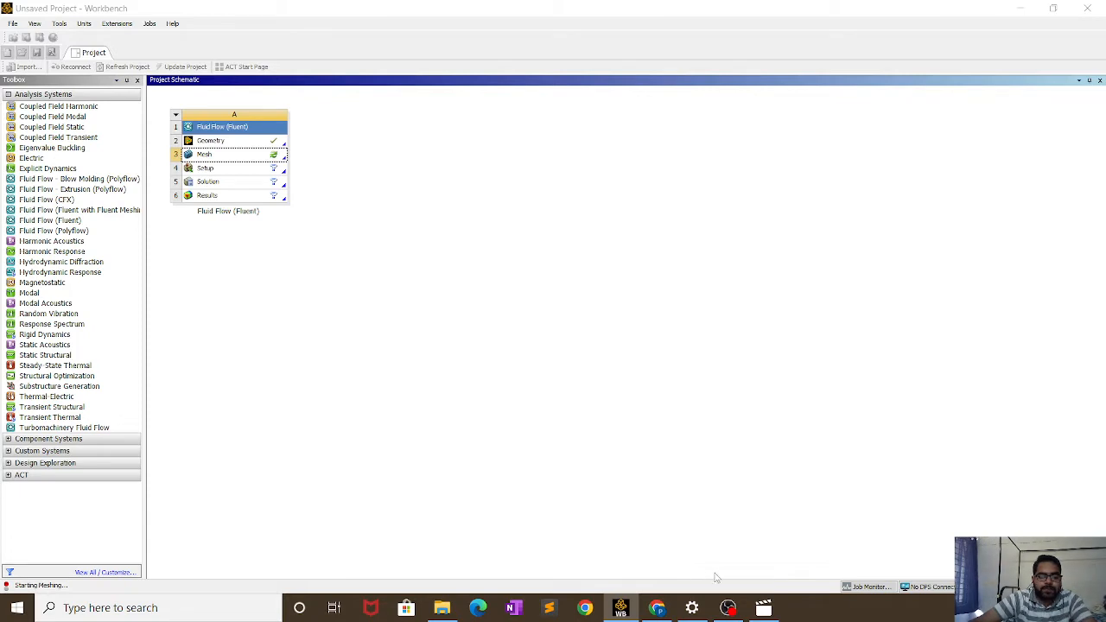
{"action": "mouse_move", "coordinate": [731, 612]}
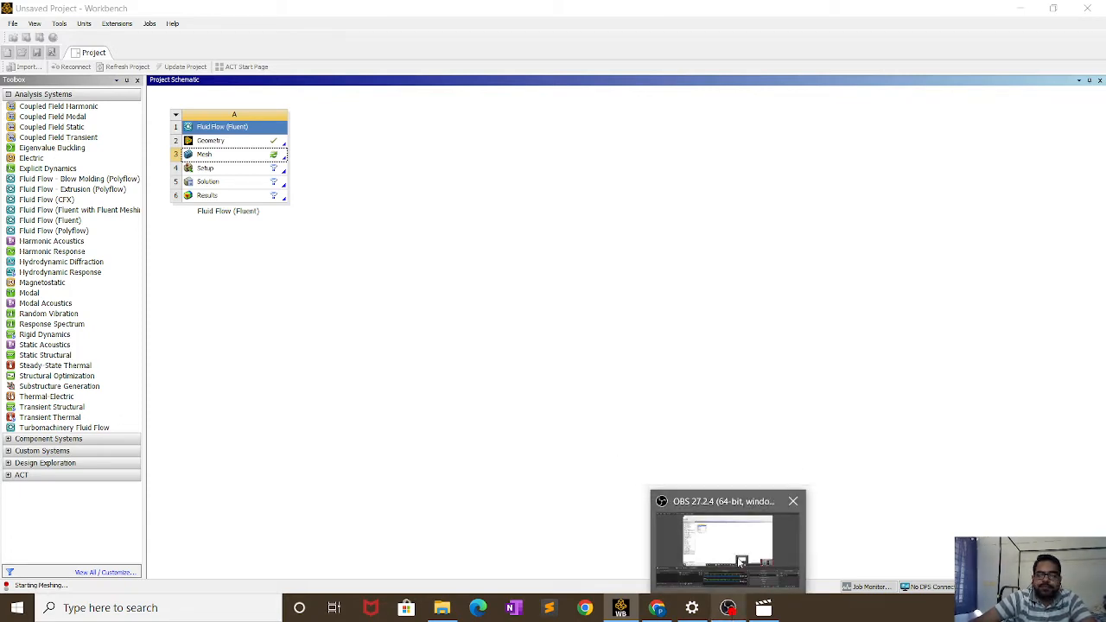
{"action": "left_click", "coordinate": [741, 562]}
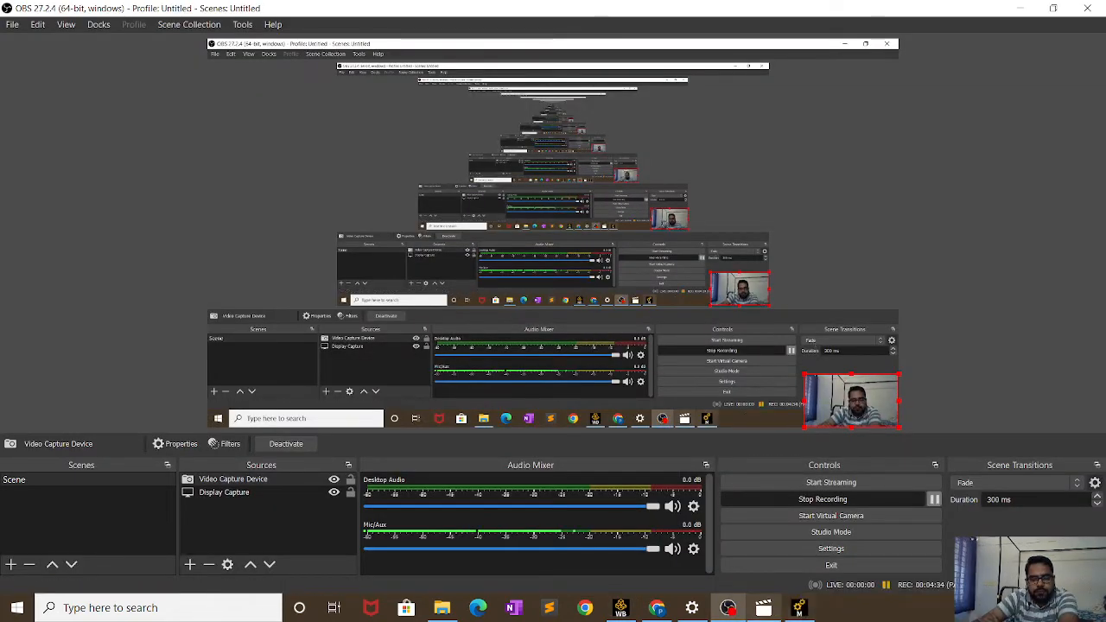
- Switch to the Ansys Meshing window and view the rectangular surface face-on in the XY plane
{"action": "left_click", "coordinate": [799, 609]}
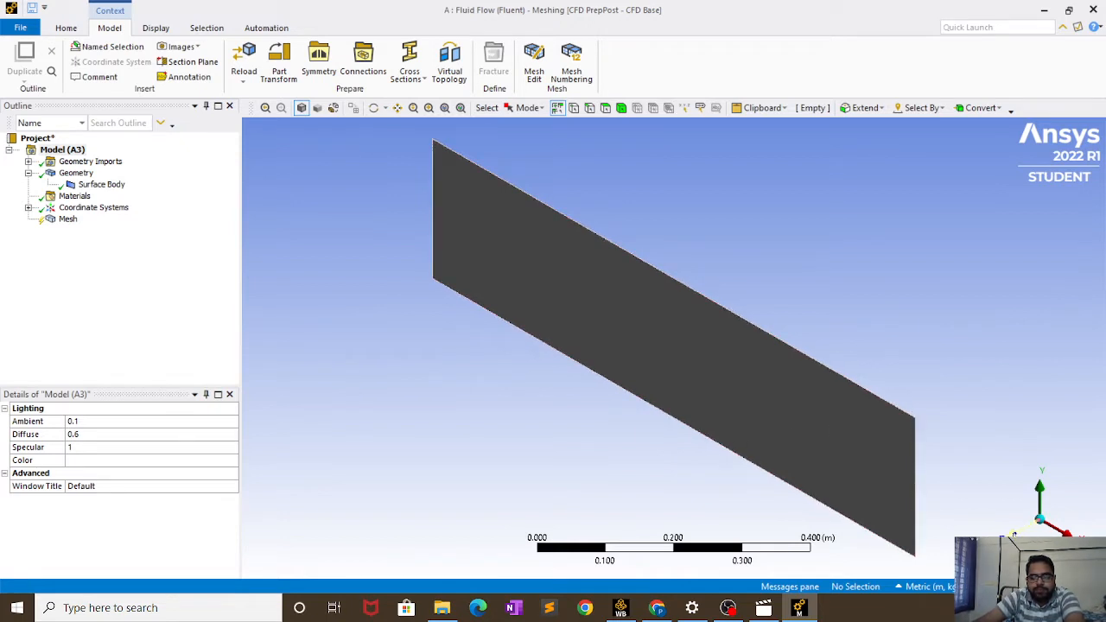
{"action": "left_click", "coordinate": [1014, 536]}
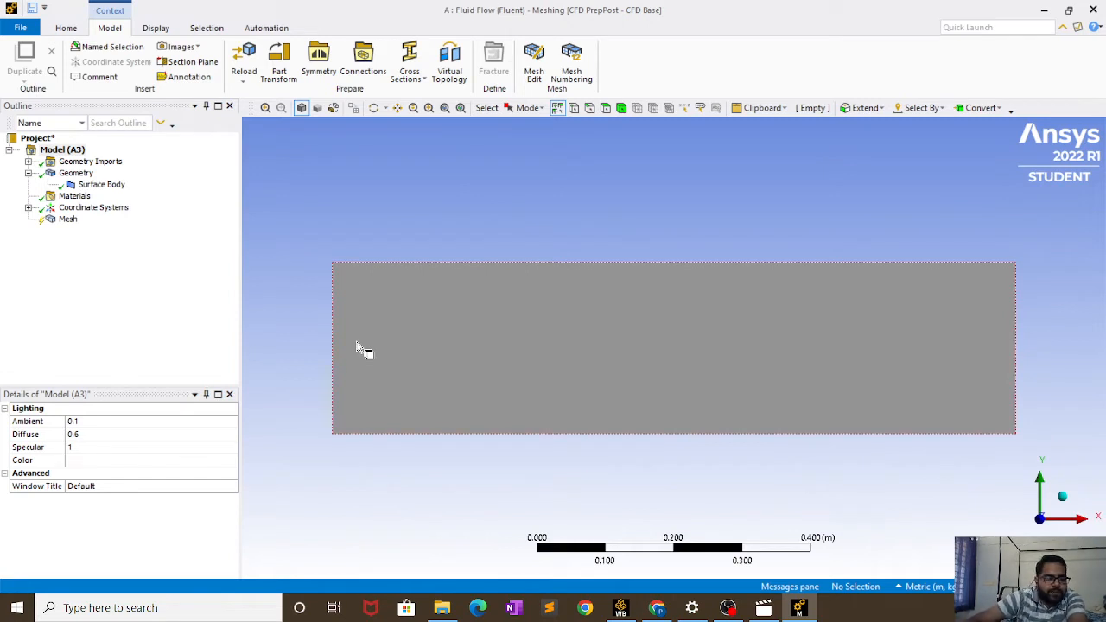
- Insert a Sizing control under Mesh and scope it to all four edges of the rectangular surface
{"action": "left_click", "coordinate": [69, 221]}
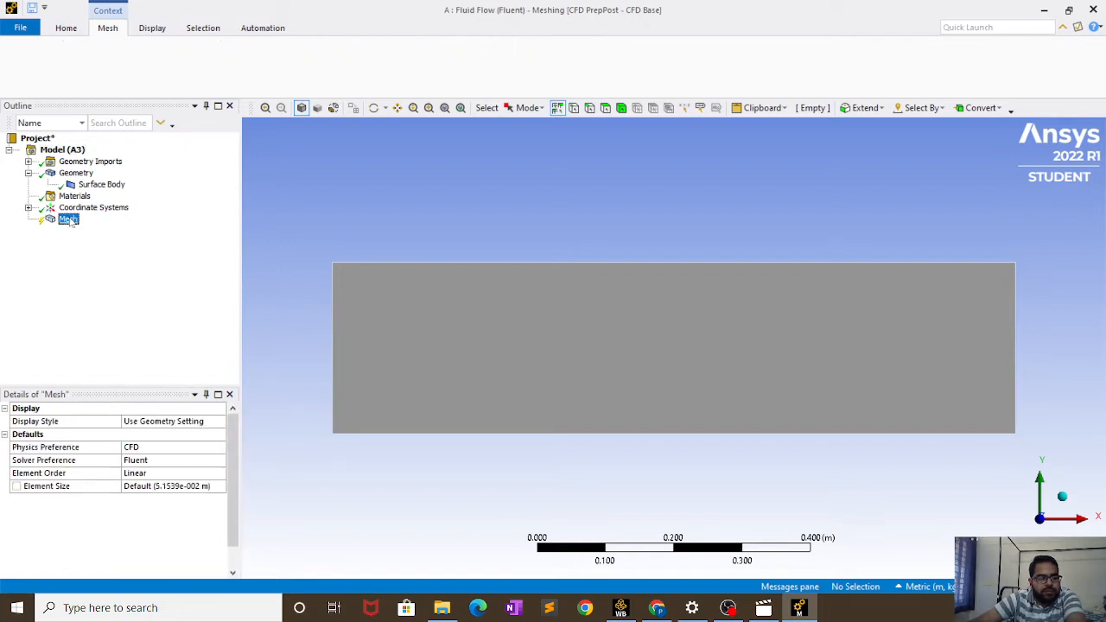
{"action": "right_click", "coordinate": [69, 221]}
{"action": "mouse_move", "coordinate": [86, 227]}
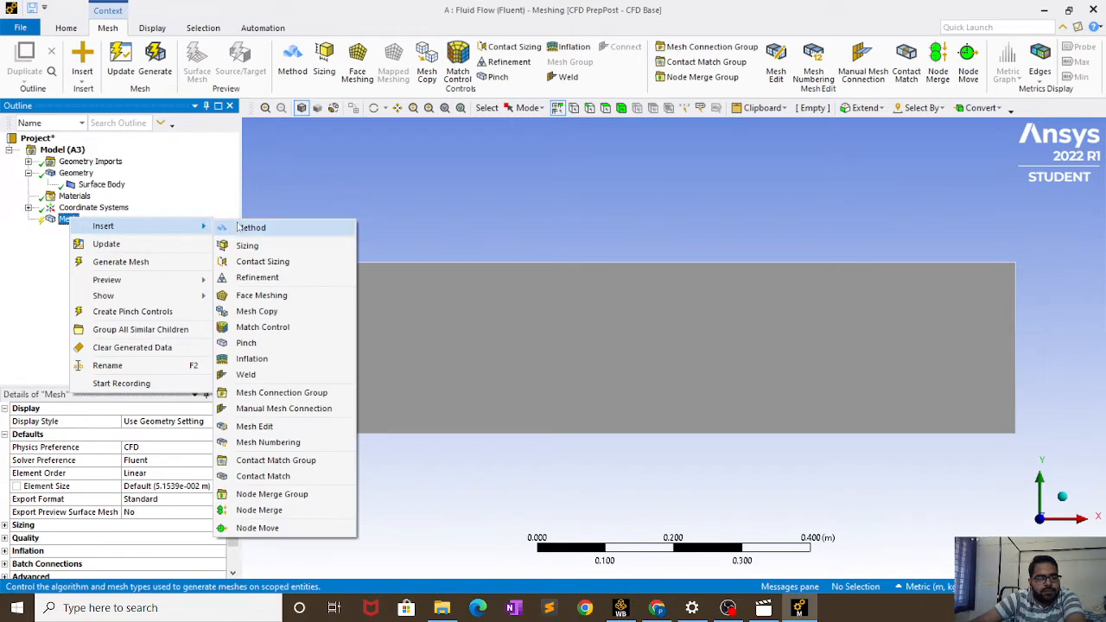
{"action": "left_click", "coordinate": [274, 252]}
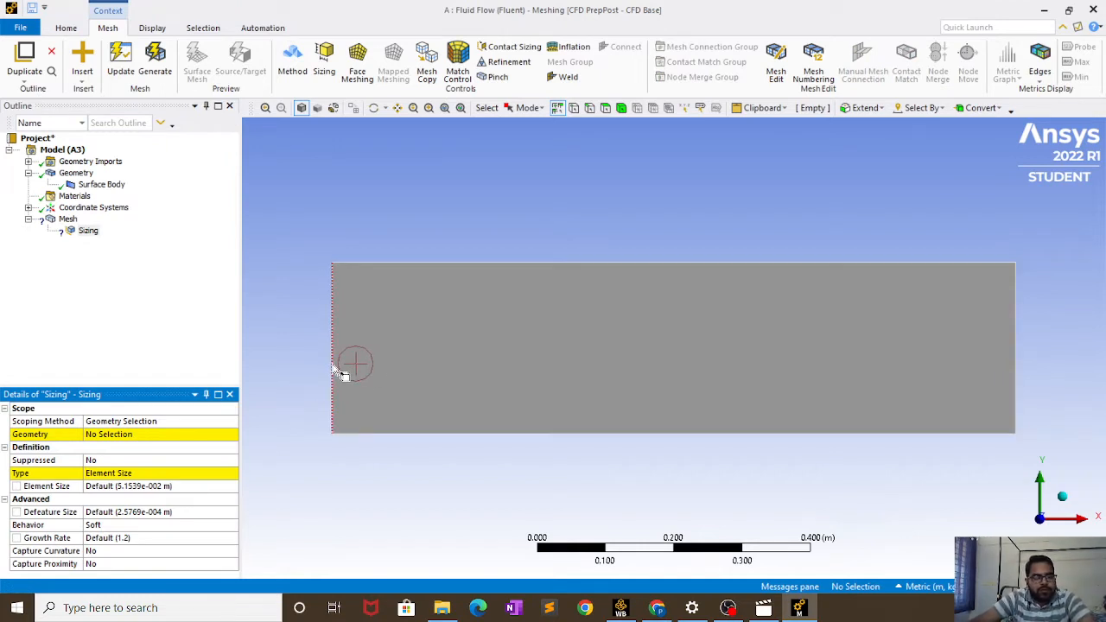
{"action": "left_click", "coordinate": [335, 368]}
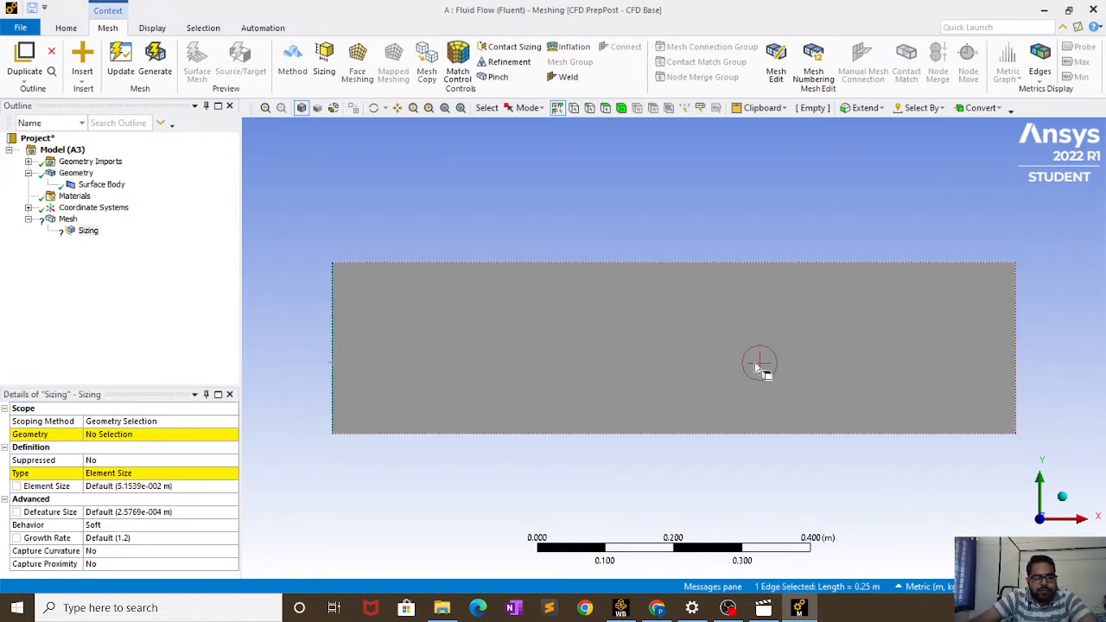
{"action": "left_click", "coordinate": [1018, 363], "text": "ctrl"}
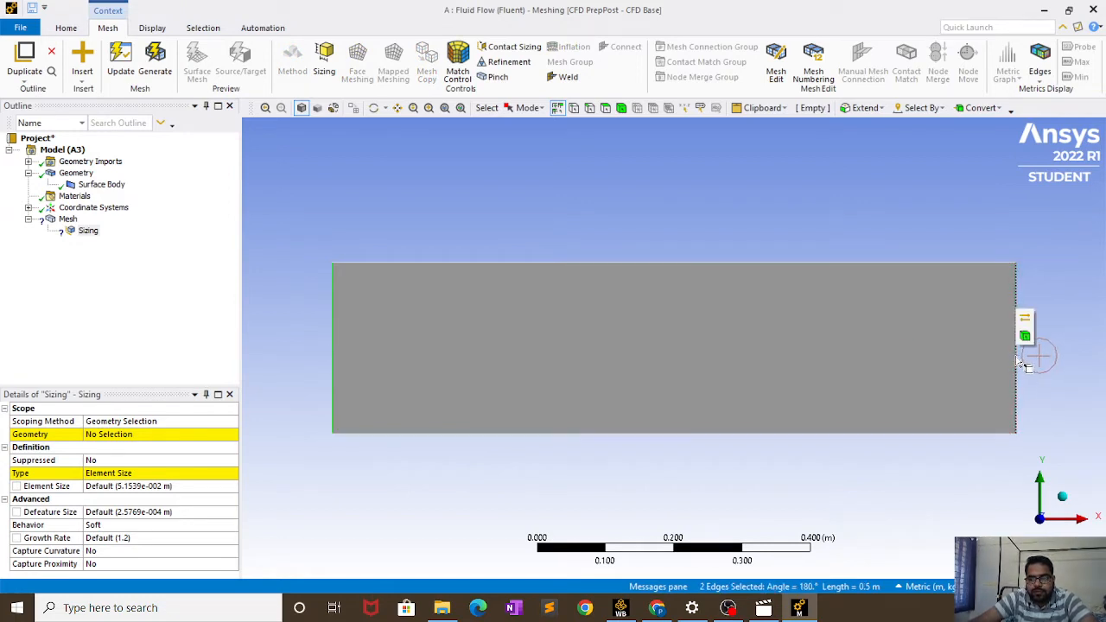
{"action": "left_click", "coordinate": [899, 270], "text": "ctrl"}
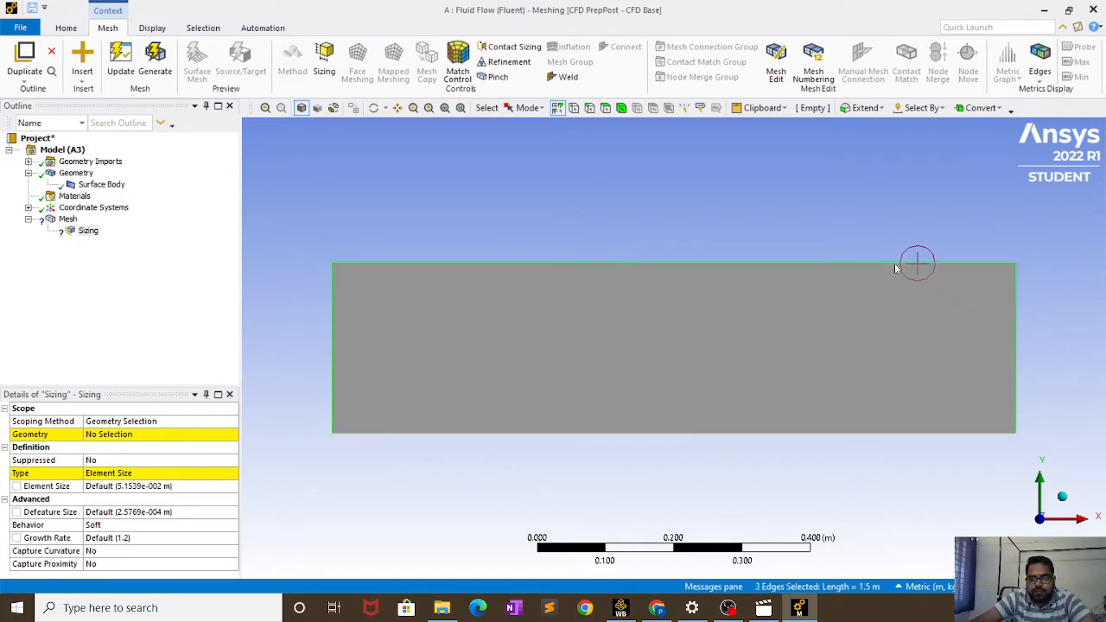
{"action": "left_click", "coordinate": [876, 433], "text": "ctrl"}
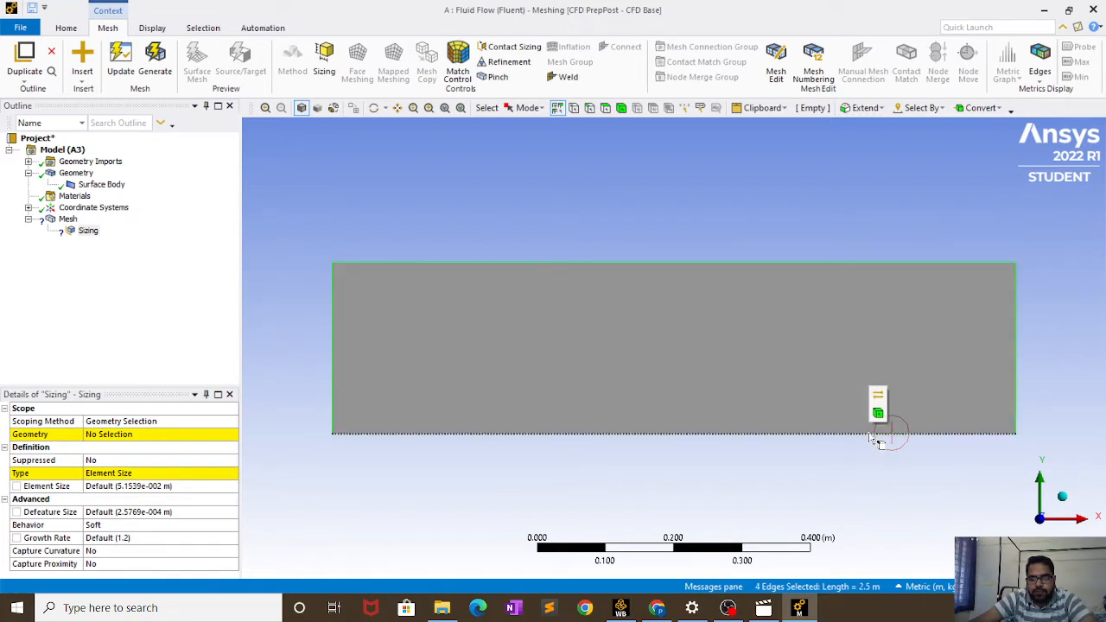
{"action": "left_click", "coordinate": [183, 437]}
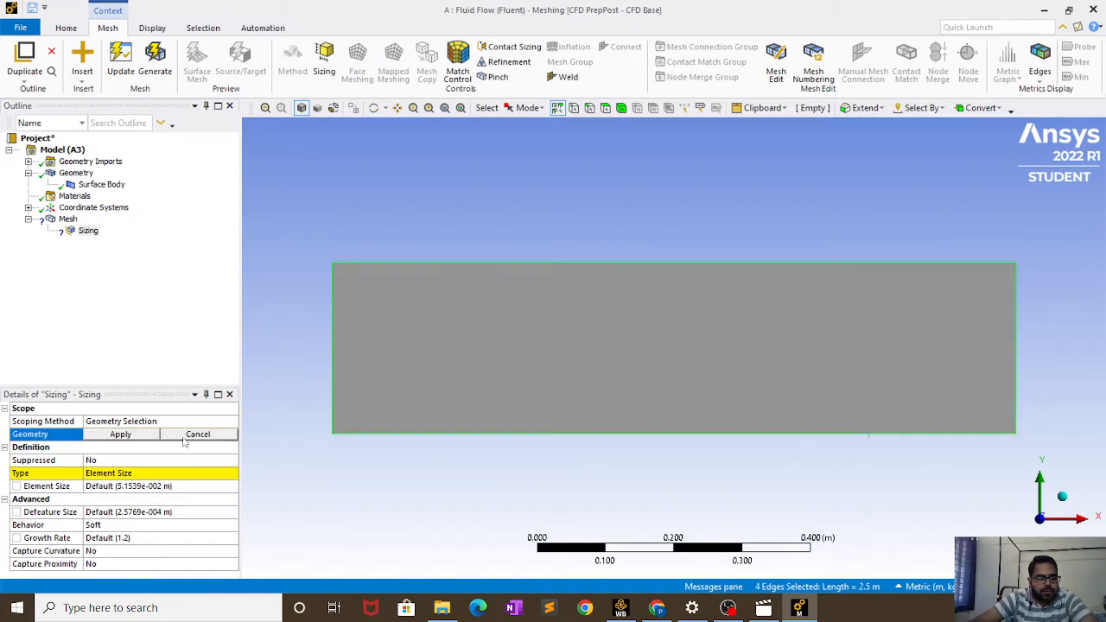
{"action": "left_click", "coordinate": [133, 434]}
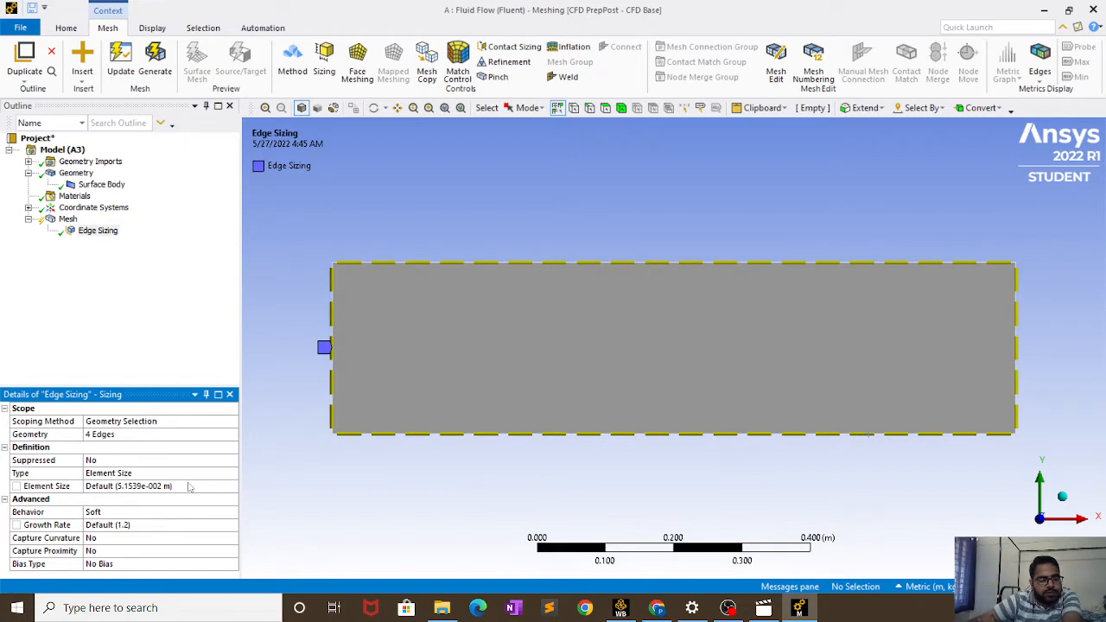
- Set the edge sizing's element size to 0.01 m
{"action": "left_click", "coordinate": [189, 485]}
{"action": "type", "text": "0.01"}
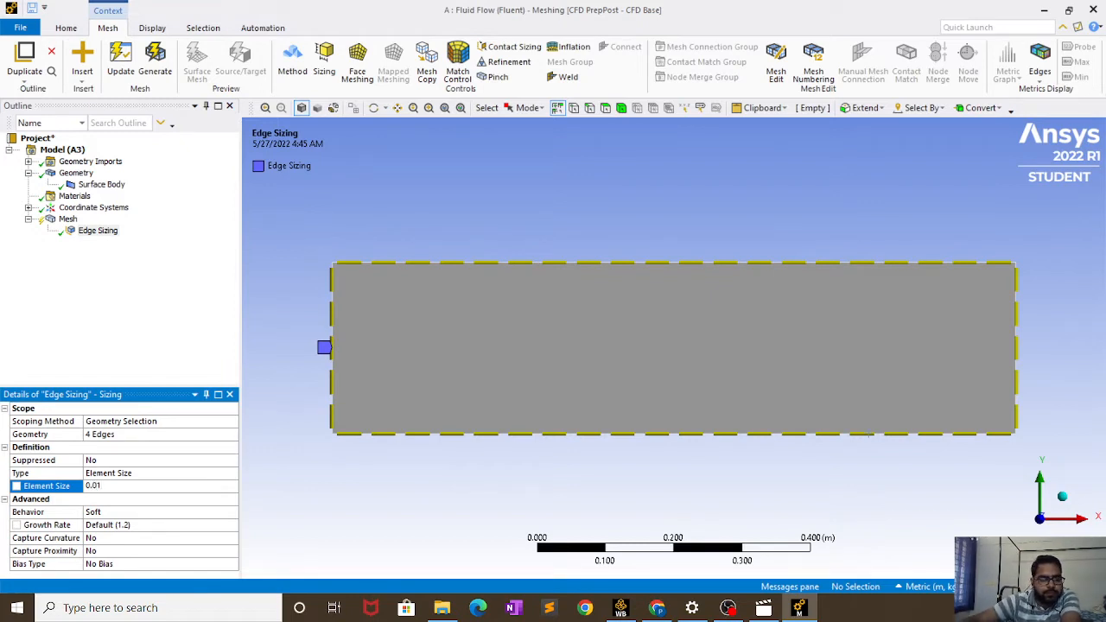
{"action": "key", "text": "Return"}
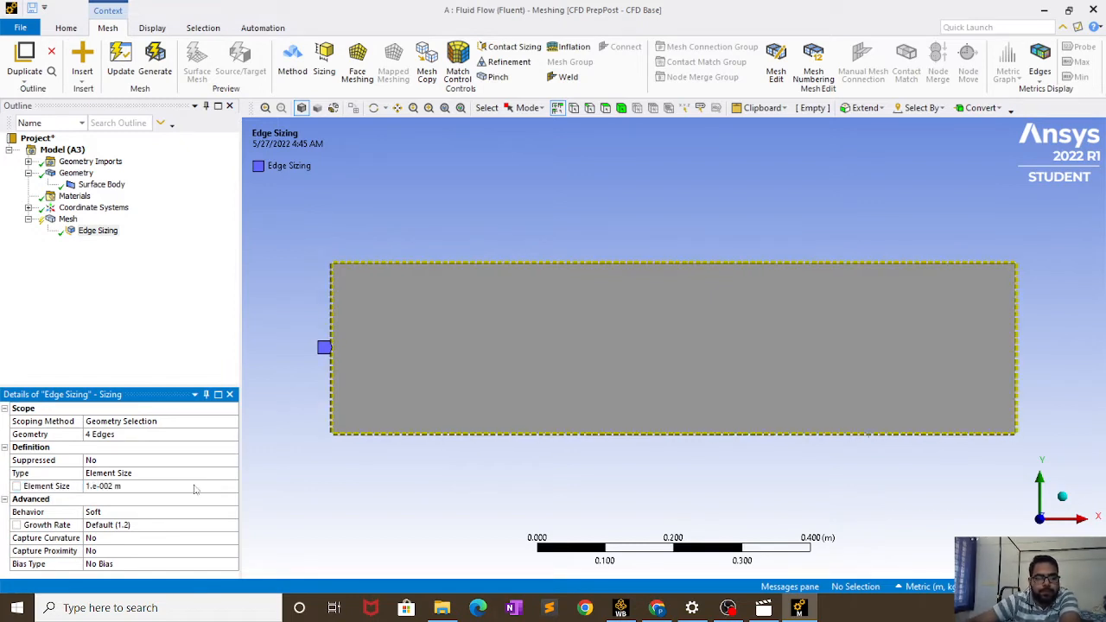
{"action": "right_click", "coordinate": [69, 221]}
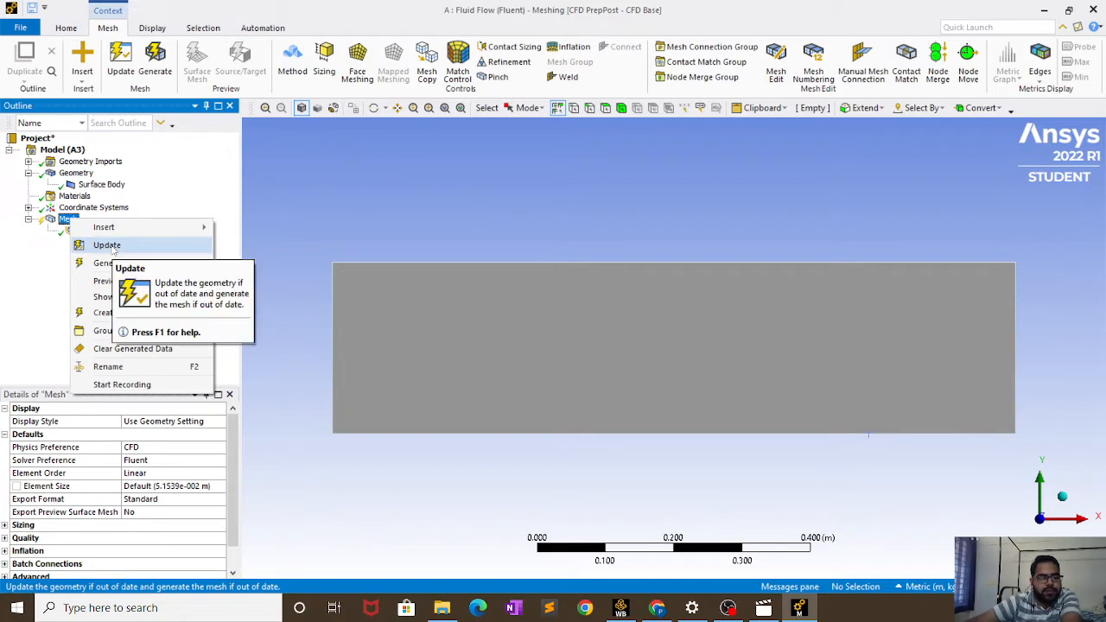
{"action": "left_click", "coordinate": [48, 265]}
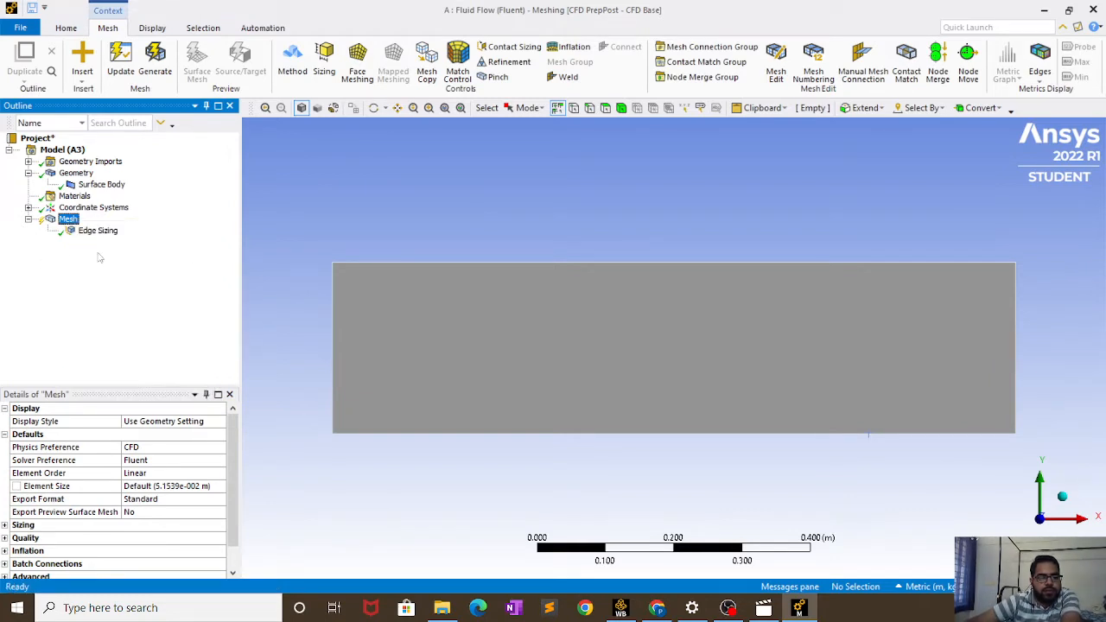
- Create a named selection called "inlet" from the rectangle's left vertical edge
{"action": "left_click", "coordinate": [333, 330]}
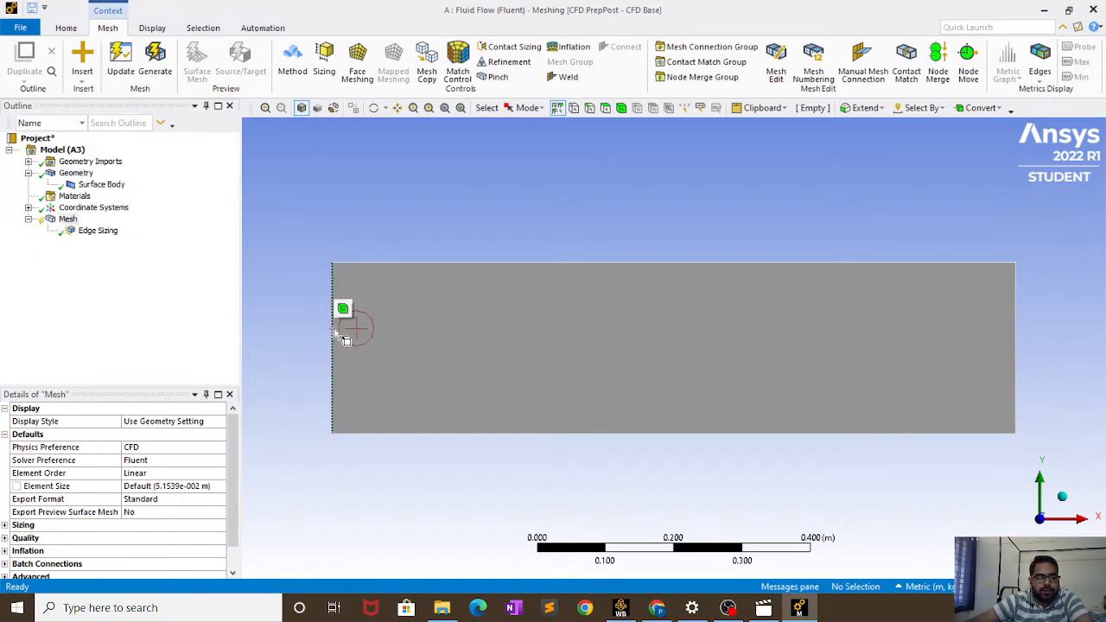
{"action": "right_click", "coordinate": [373, 365]}
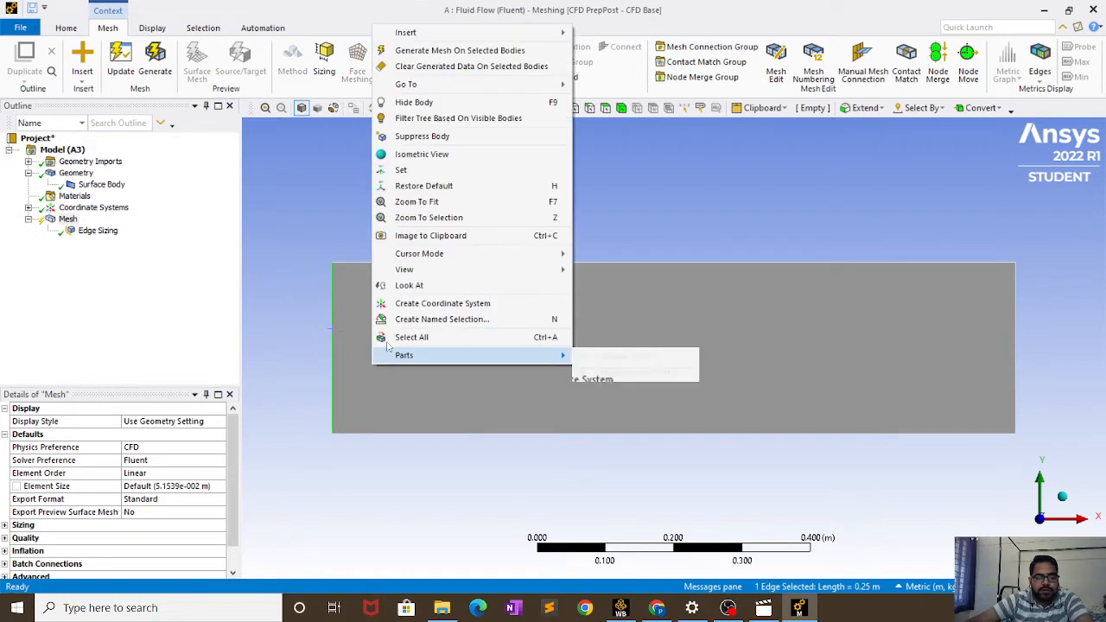
{"action": "left_click", "coordinate": [441, 319]}
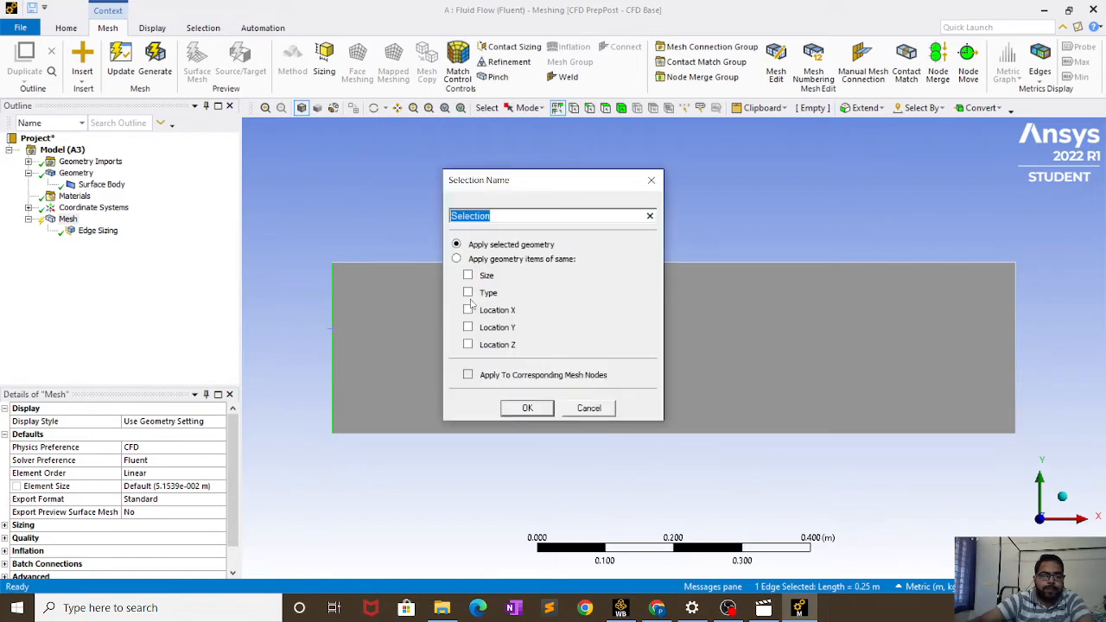
{"action": "type", "text": "inlet"}
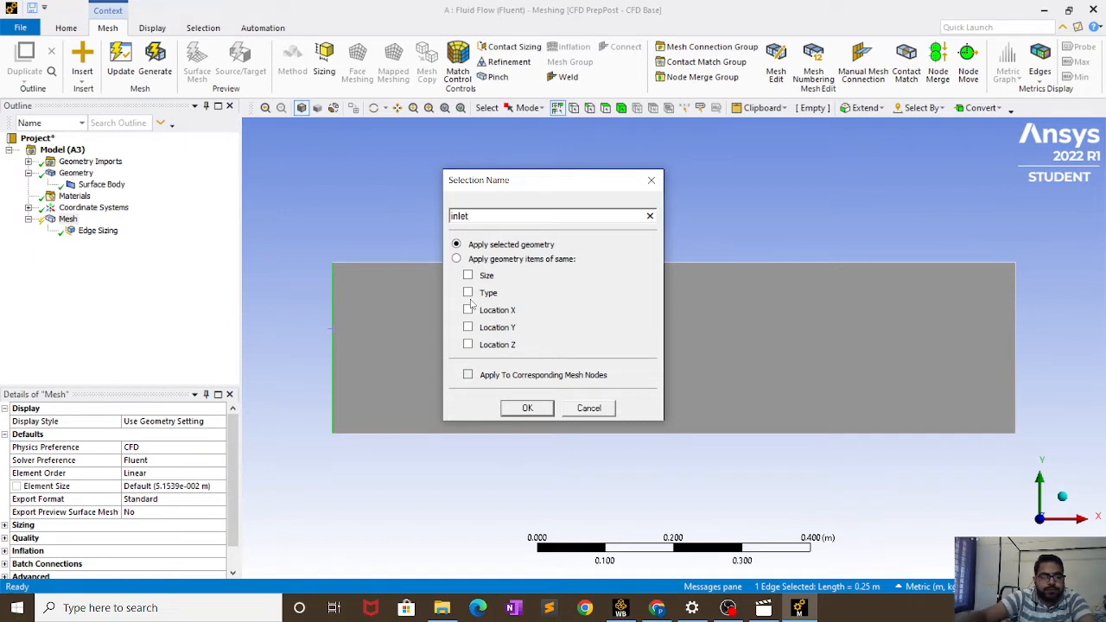
{"action": "left_click", "coordinate": [549, 410]}
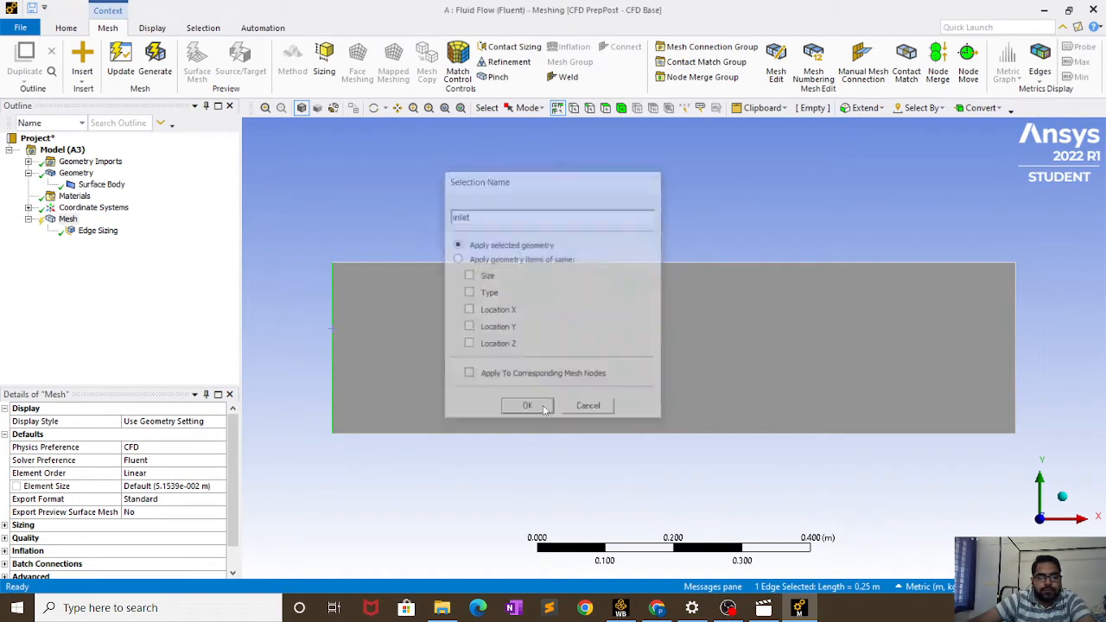
- Create a named selection called "outlet" from the rectangle's right vertical edge
{"action": "left_click", "coordinate": [1014, 355]}
{"action": "left_click", "coordinate": [1015, 357]}
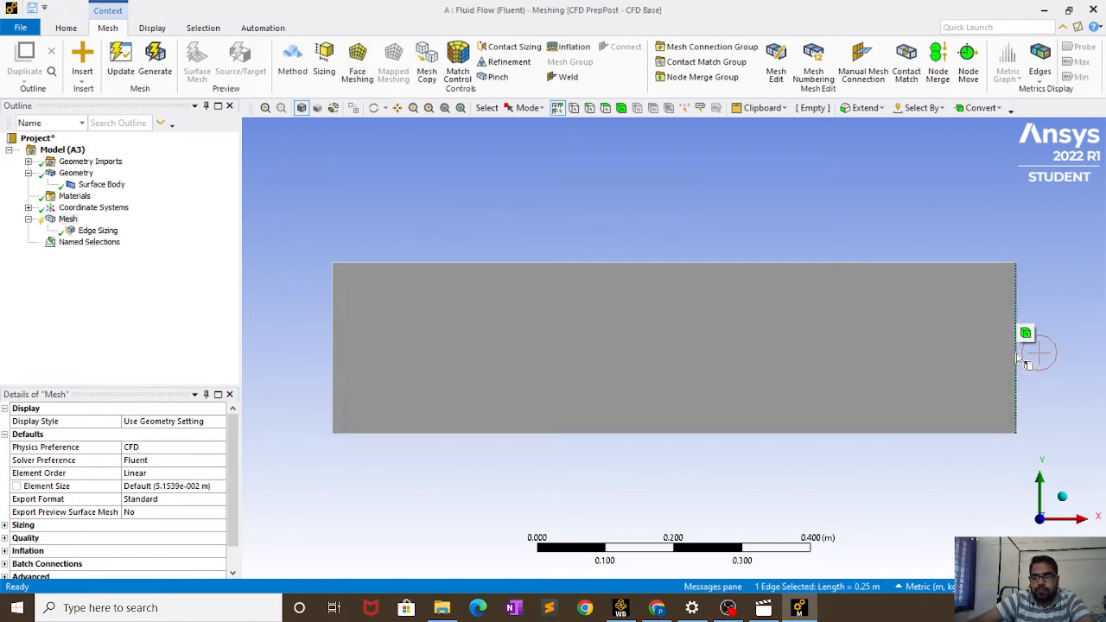
{"action": "right_click", "coordinate": [1016, 357]}
{"action": "left_click", "coordinate": [1009, 309]}
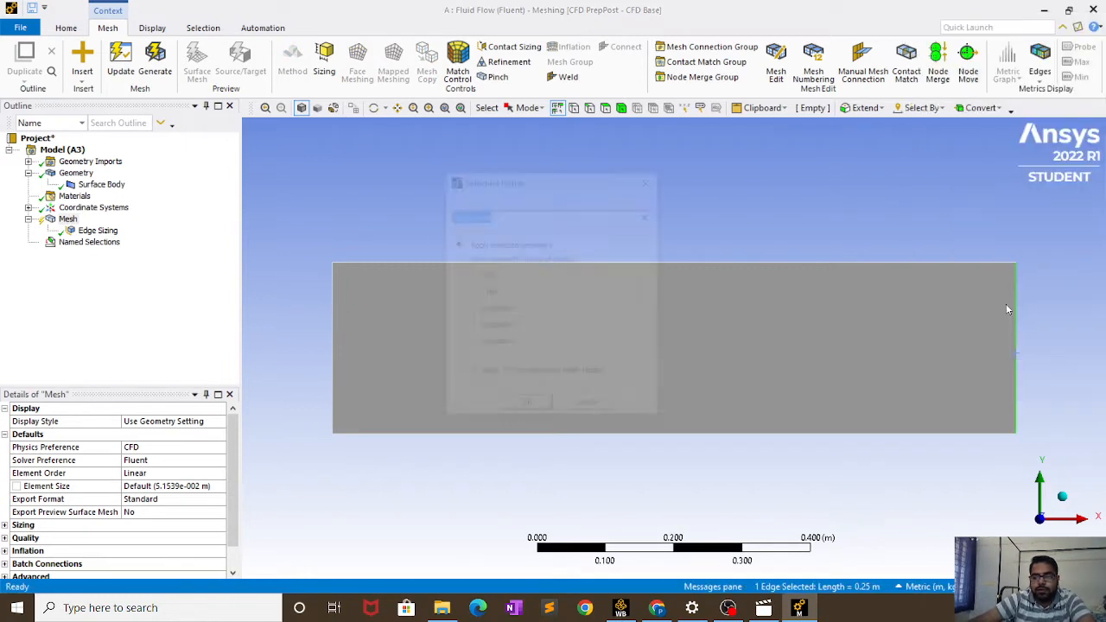
{"action": "type", "text": "o"}
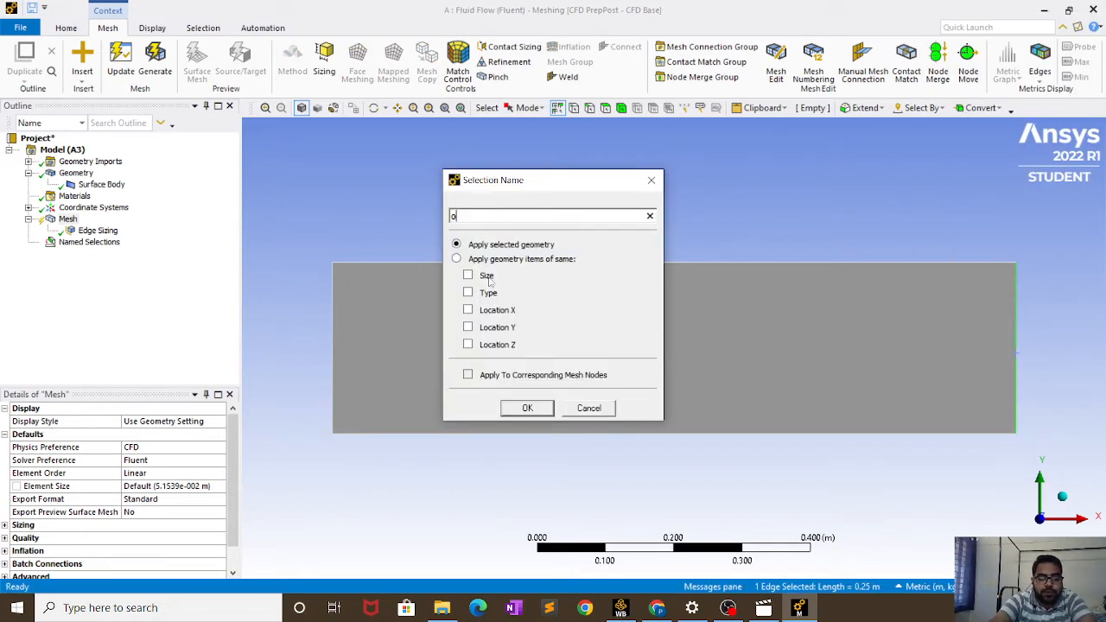
{"action": "type", "text": "utlet"}
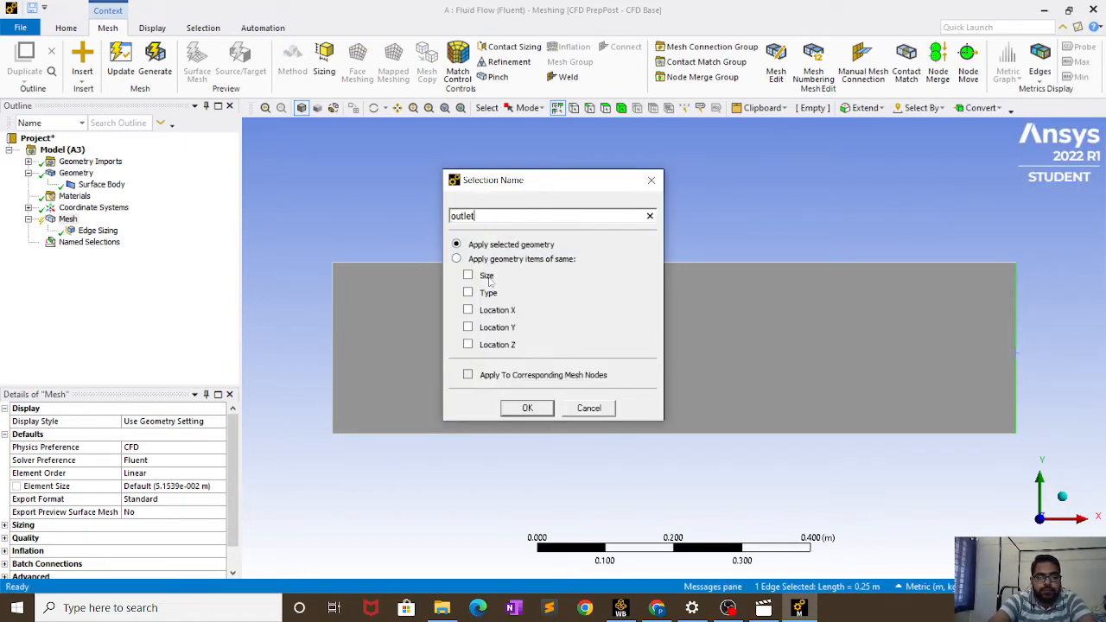
{"action": "left_click", "coordinate": [538, 410]}
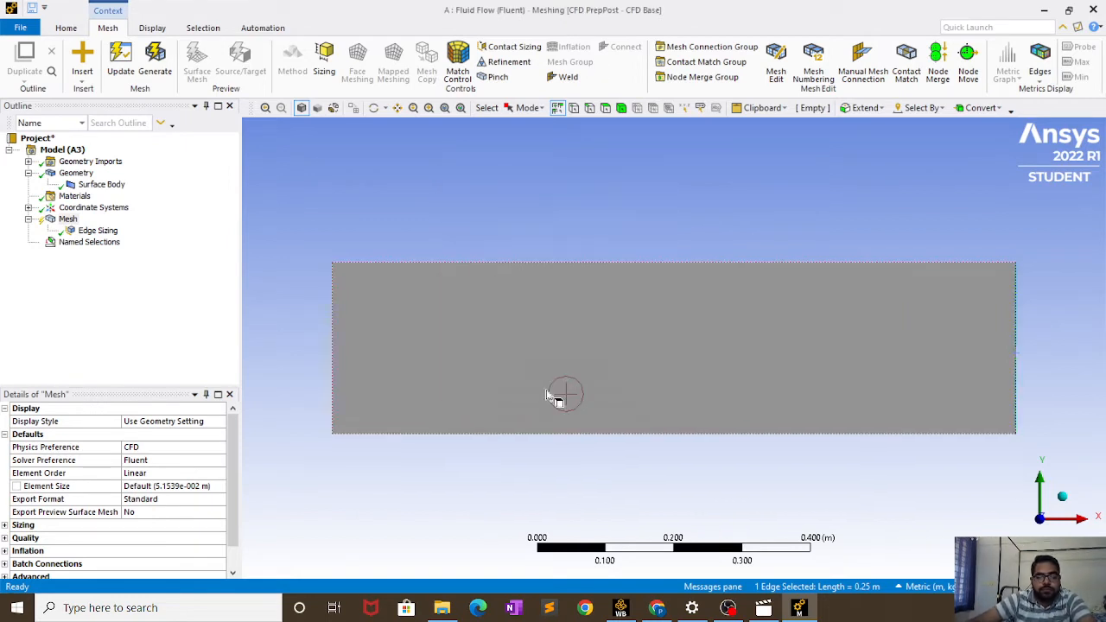
- Create a named selection called "wall" from the rectangle's upper horizontal edge
{"action": "left_click", "coordinate": [574, 264]}
{"action": "right_click", "coordinate": [574, 265]}
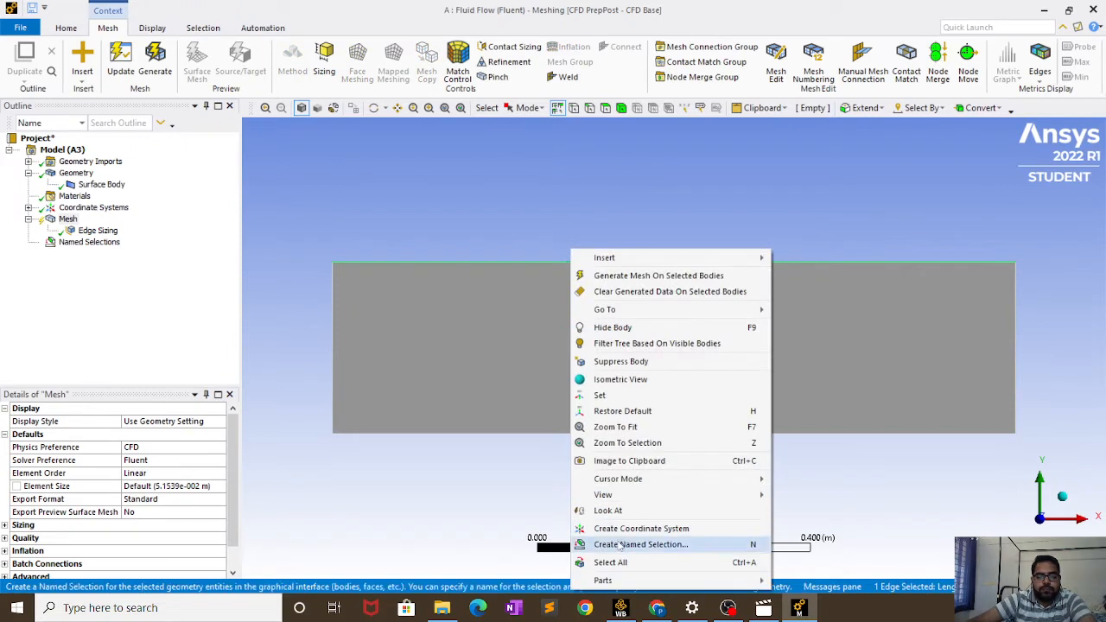
{"action": "left_click", "coordinate": [620, 546]}
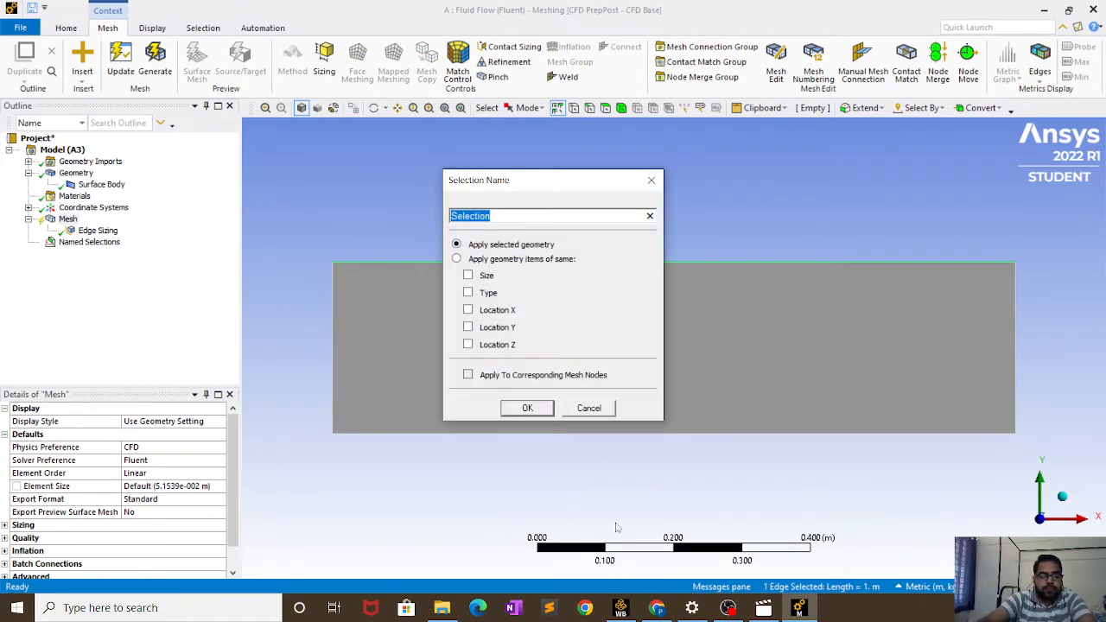
{"action": "type", "text": "wall"}
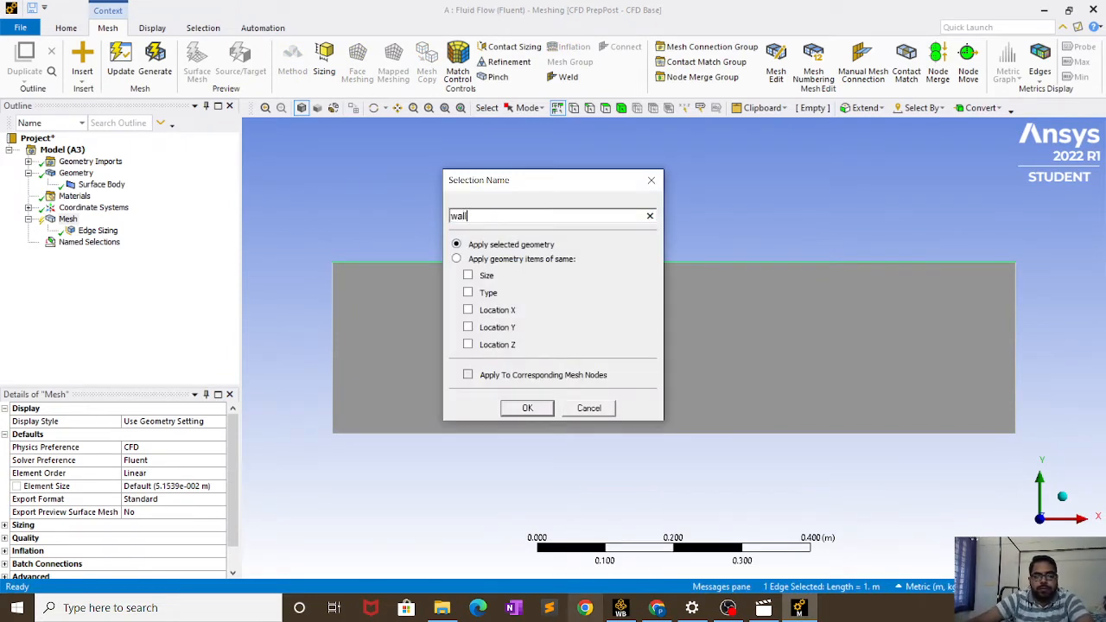
{"action": "left_click", "coordinate": [541, 410]}
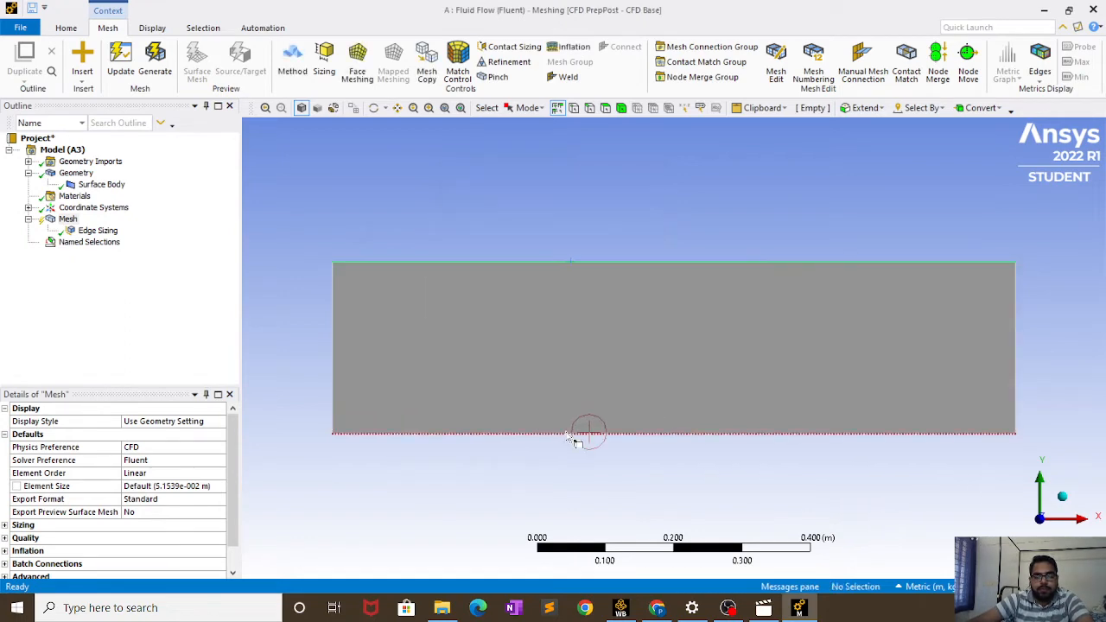
- Create another named selection called "wall" from the rectangle's lower horizontal edge
{"action": "left_click", "coordinate": [569, 433]}
{"action": "right_click", "coordinate": [567, 433]}
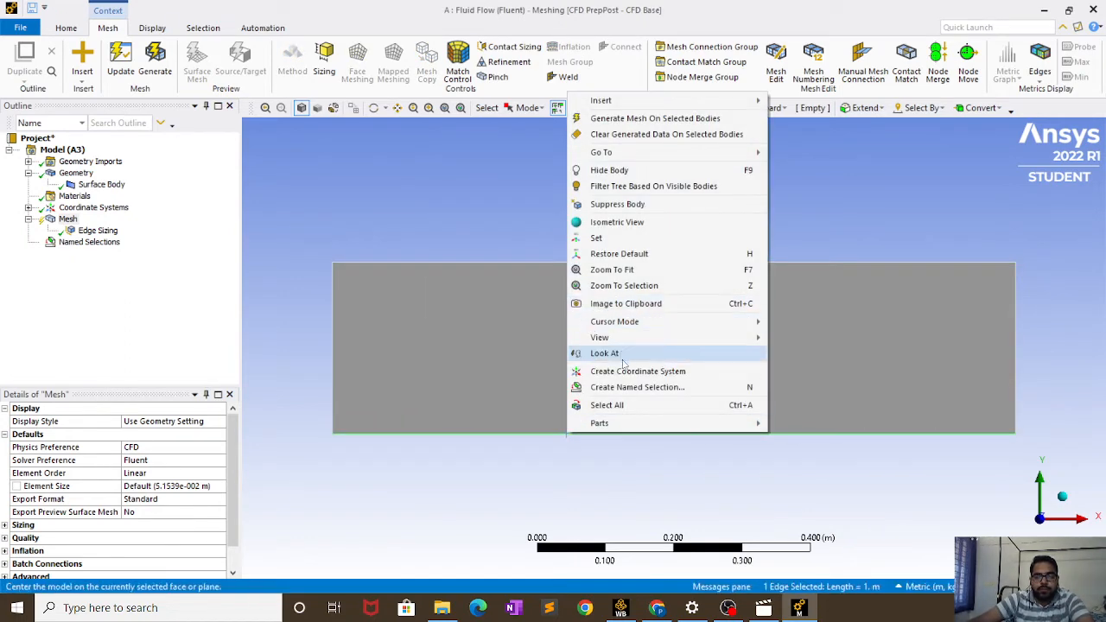
{"action": "left_click", "coordinate": [624, 390]}
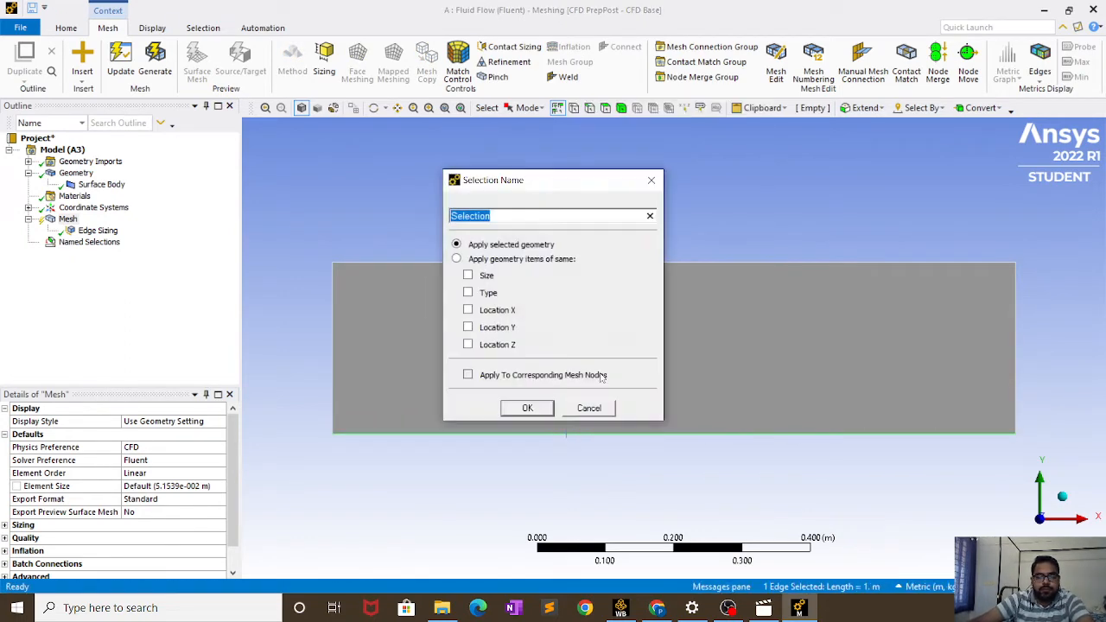
{"action": "type", "text": "wall"}
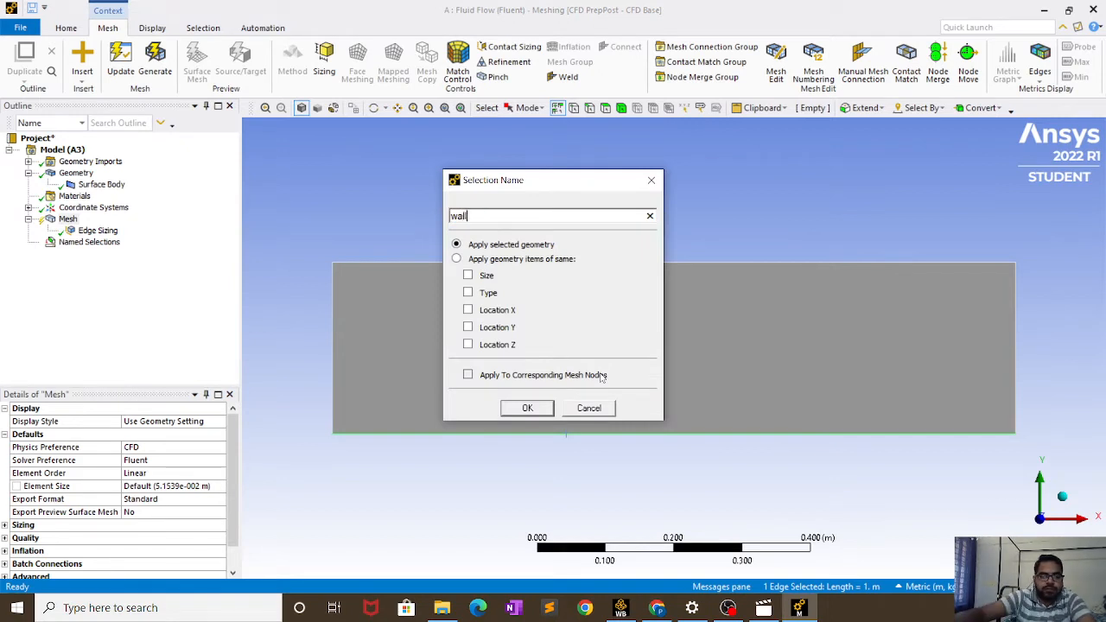
{"action": "left_click", "coordinate": [515, 416]}
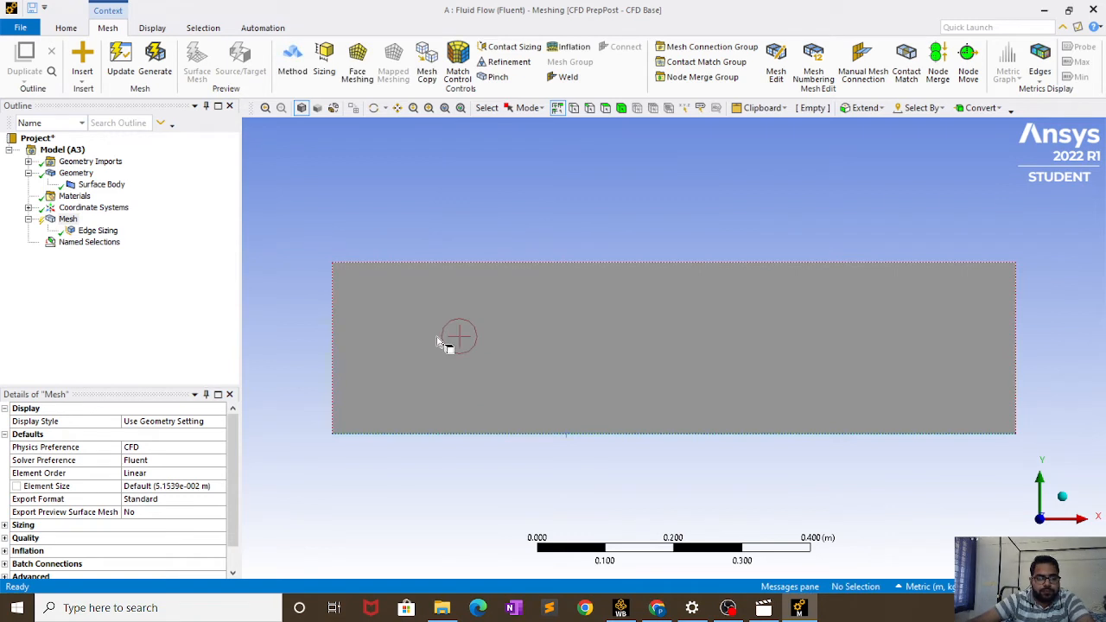
- Generate the mesh for the rectangle using the edge sizing
{"action": "left_click", "coordinate": [377, 433]}
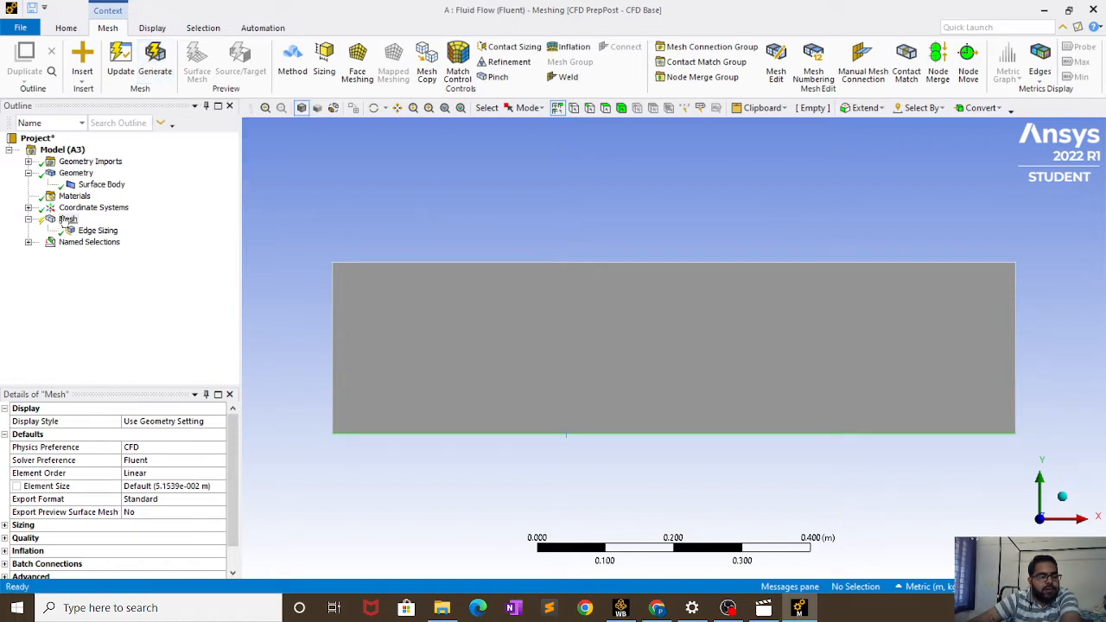
{"action": "left_click", "coordinate": [154, 64]}
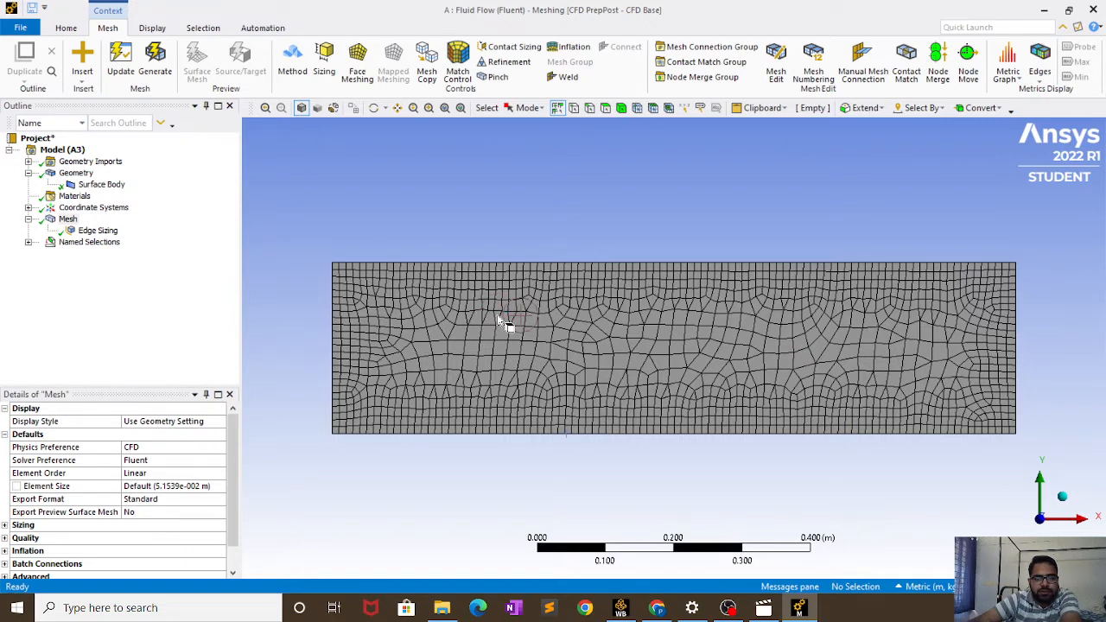
- Insert a mapped quadrilateral Face Meshing control scoped to the rectangle's face
{"action": "right_click", "coordinate": [68, 220]}
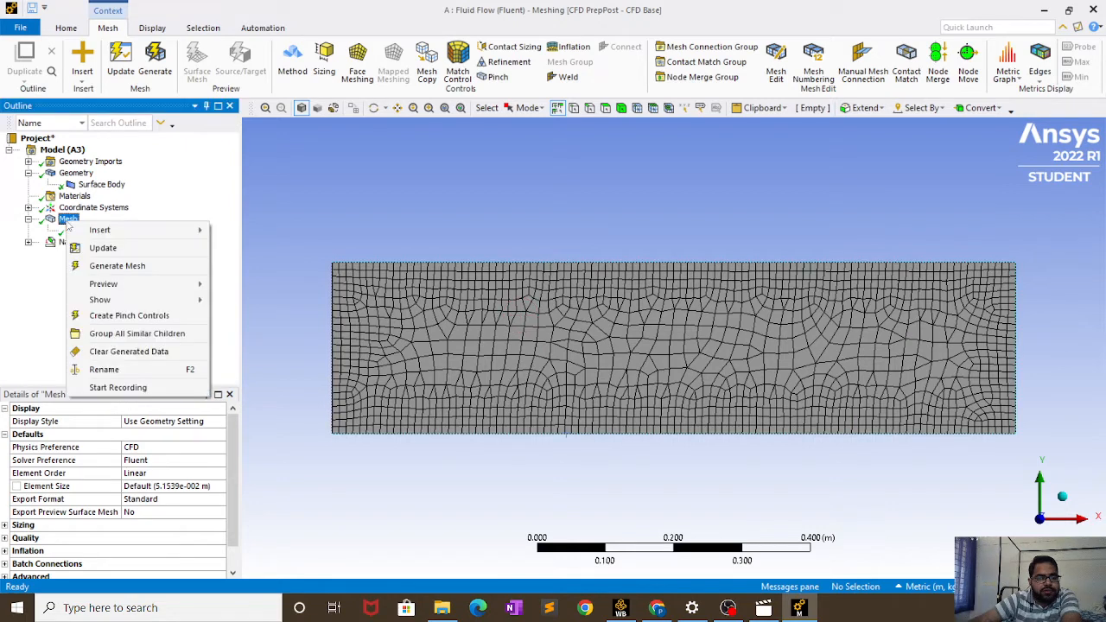
{"action": "mouse_move", "coordinate": [138, 230]}
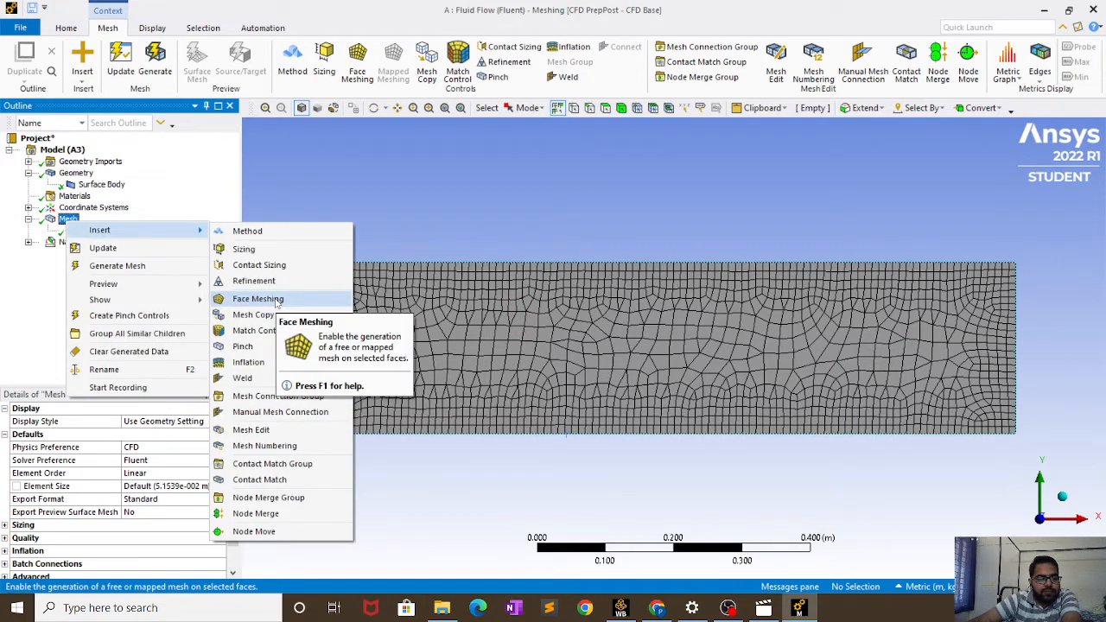
{"action": "left_click", "coordinate": [258, 298]}
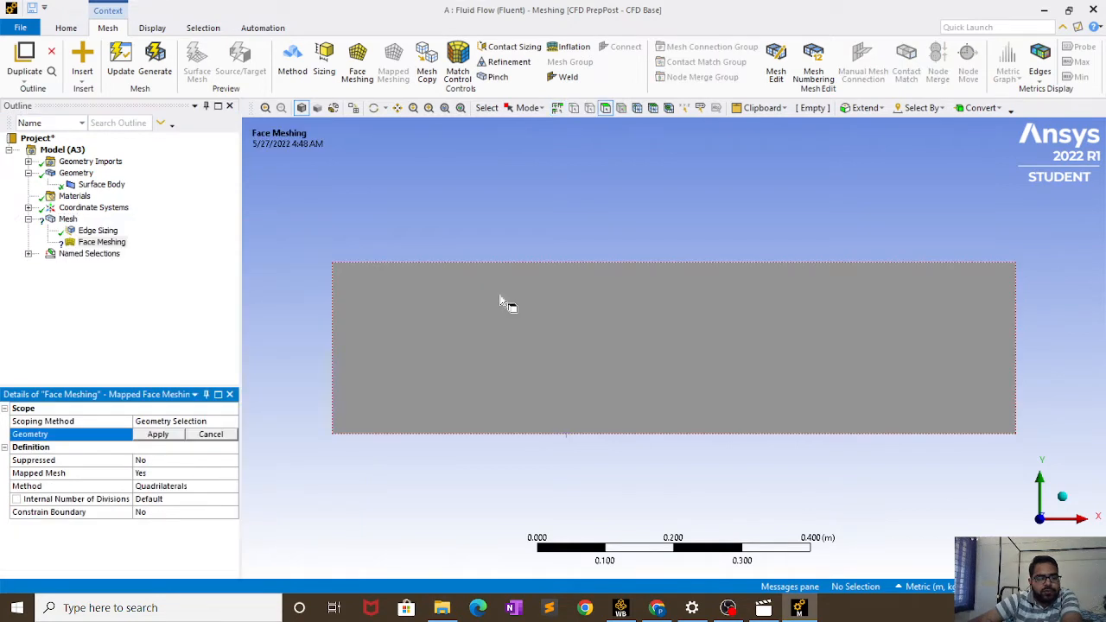
{"action": "left_click", "coordinate": [478, 309]}
{"action": "left_click", "coordinate": [159, 435]}
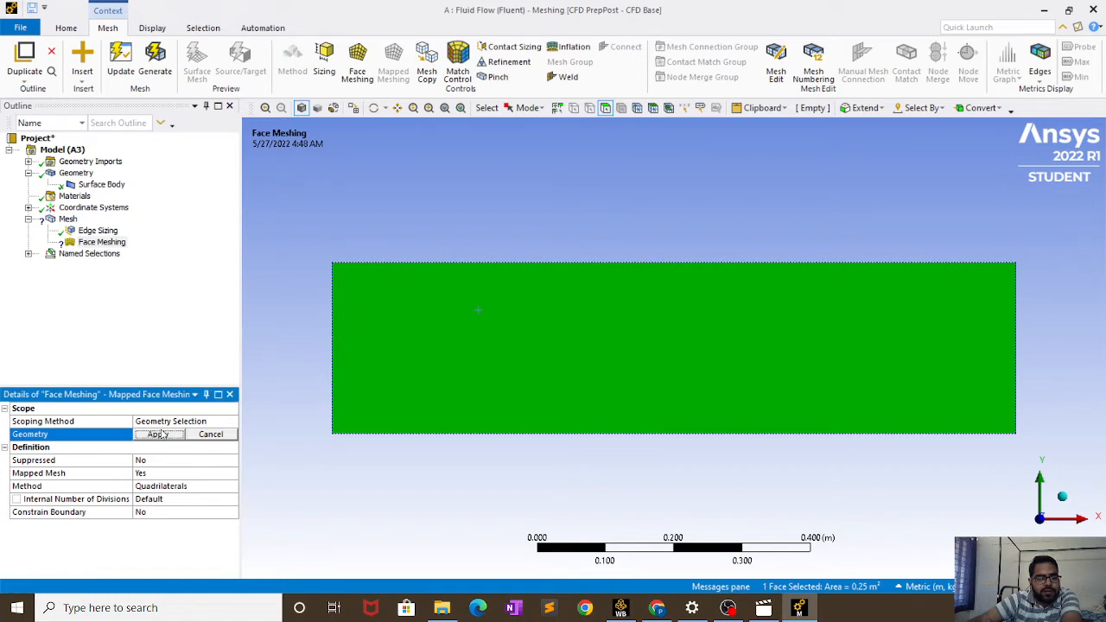
{"action": "left_click", "coordinate": [159, 434]}
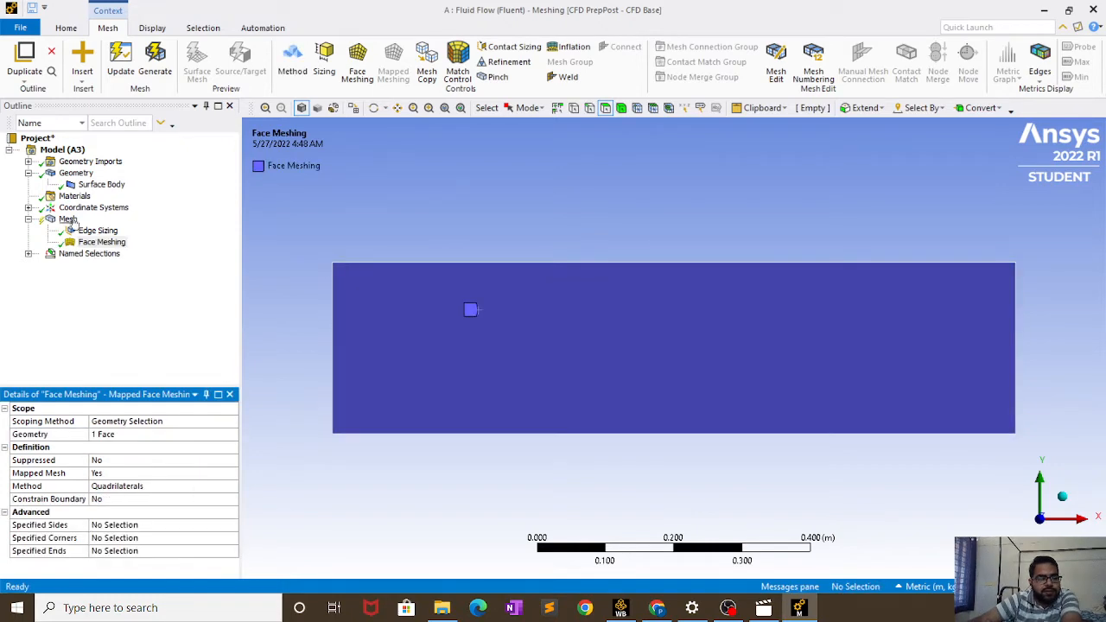
- Update the mesh with the face meshing control and inspect the resulting grid
{"action": "right_click", "coordinate": [72, 221]}
{"action": "left_click", "coordinate": [124, 246]}
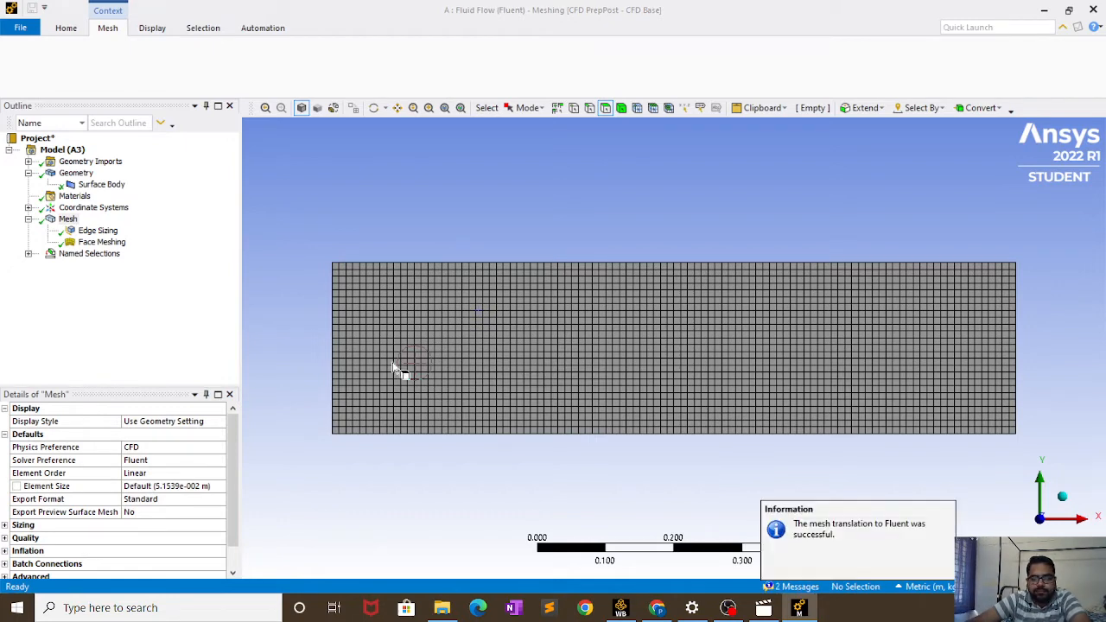
{"action": "scroll", "coordinate": [394, 367], "scroll_direction": "up", "scroll_amount": 3}
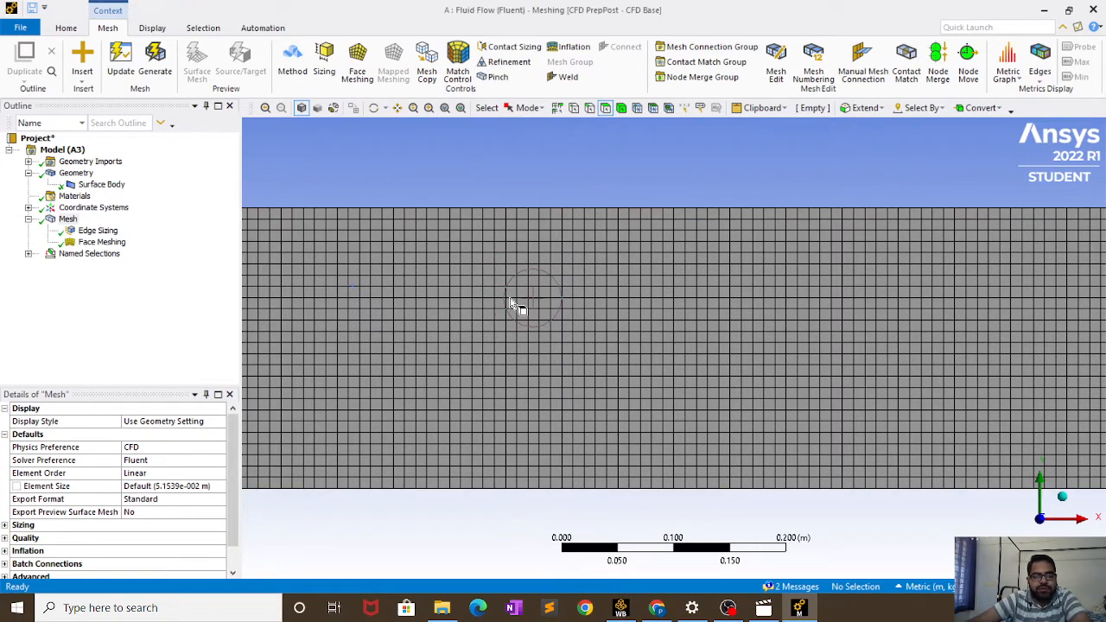
{"action": "scroll", "coordinate": [511, 302], "scroll_direction": "down", "scroll_amount": 2}
{"action": "scroll", "coordinate": [511, 311], "scroll_direction": "down", "scroll_amount": 2}
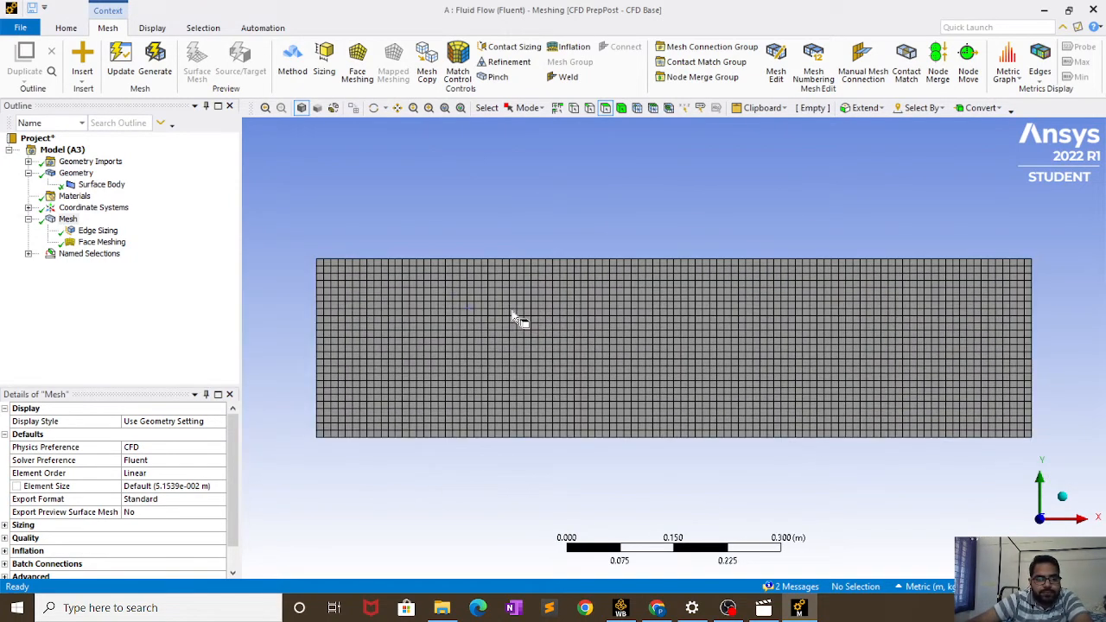
{"action": "scroll", "coordinate": [517, 318], "scroll_direction": "up", "scroll_amount": 1}
{"action": "scroll", "coordinate": [517, 318], "scroll_direction": "down", "scroll_amount": 2}
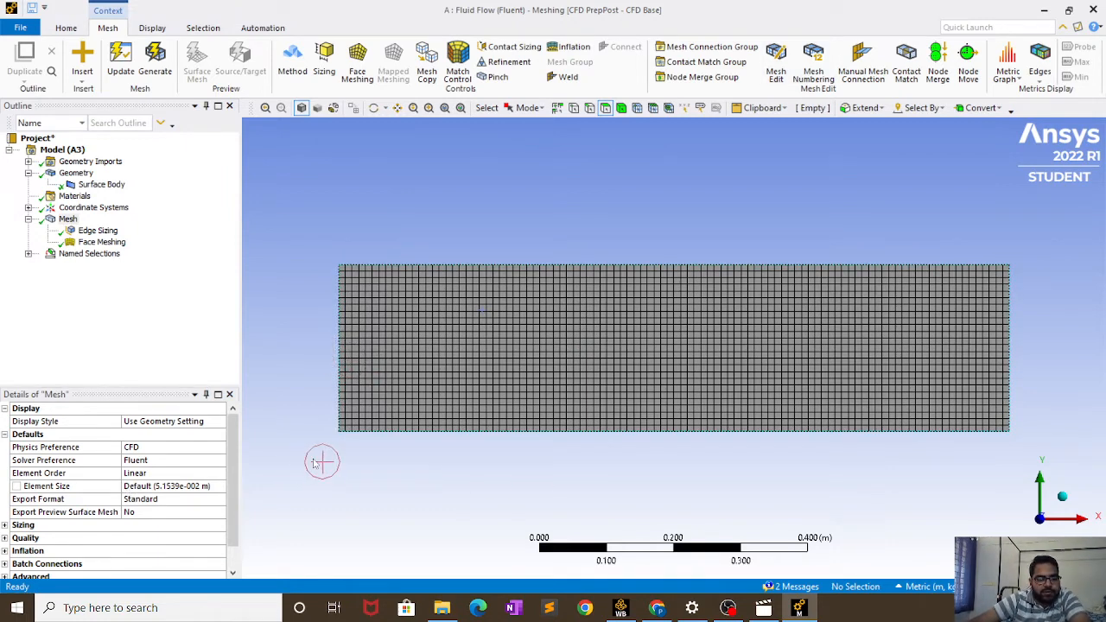
{"action": "mouse_move", "coordinate": [729, 610]}
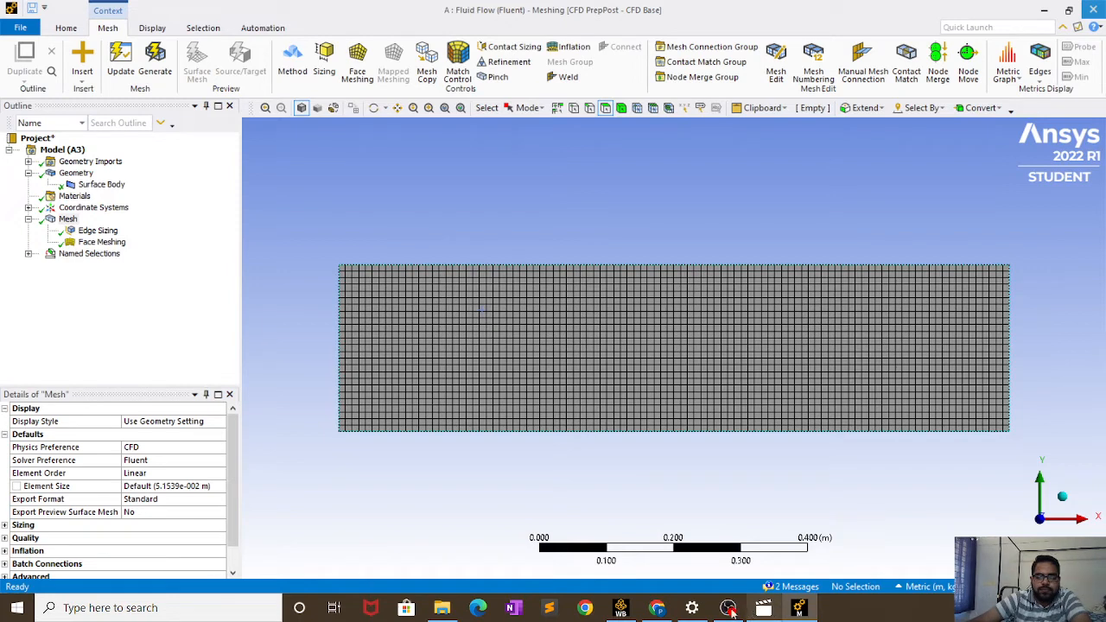
{"action": "mouse_move", "coordinate": [765, 609]}
{"action": "left_click", "coordinate": [775, 586]}
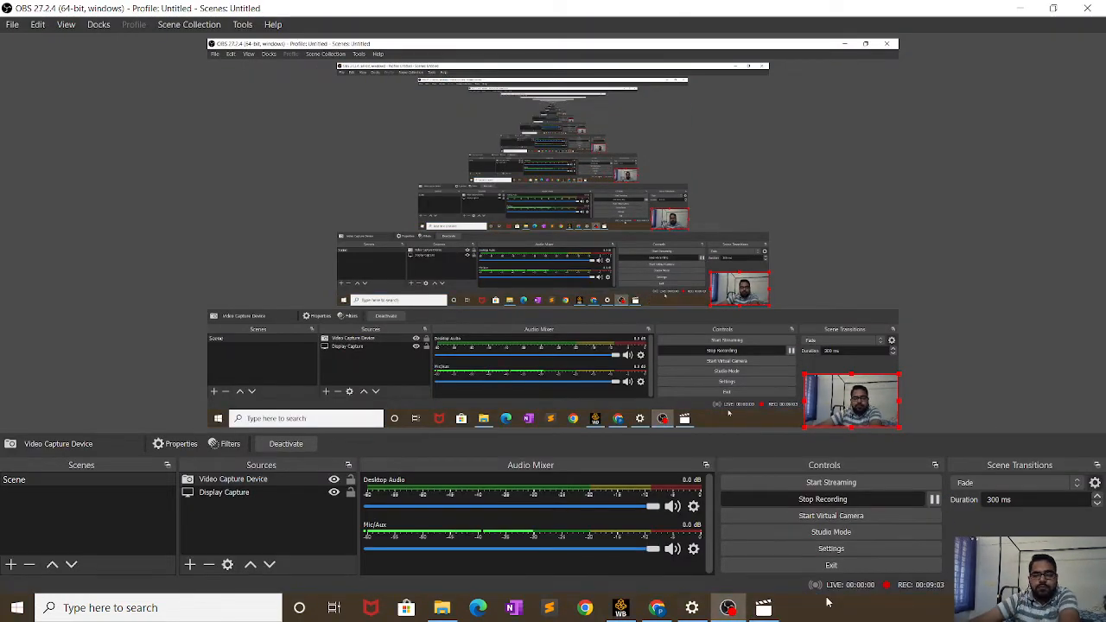
- Switch to Workbench and launch the Setup of the Fluid Flow (Fluent) system
{"action": "left_click", "coordinate": [621, 608]}
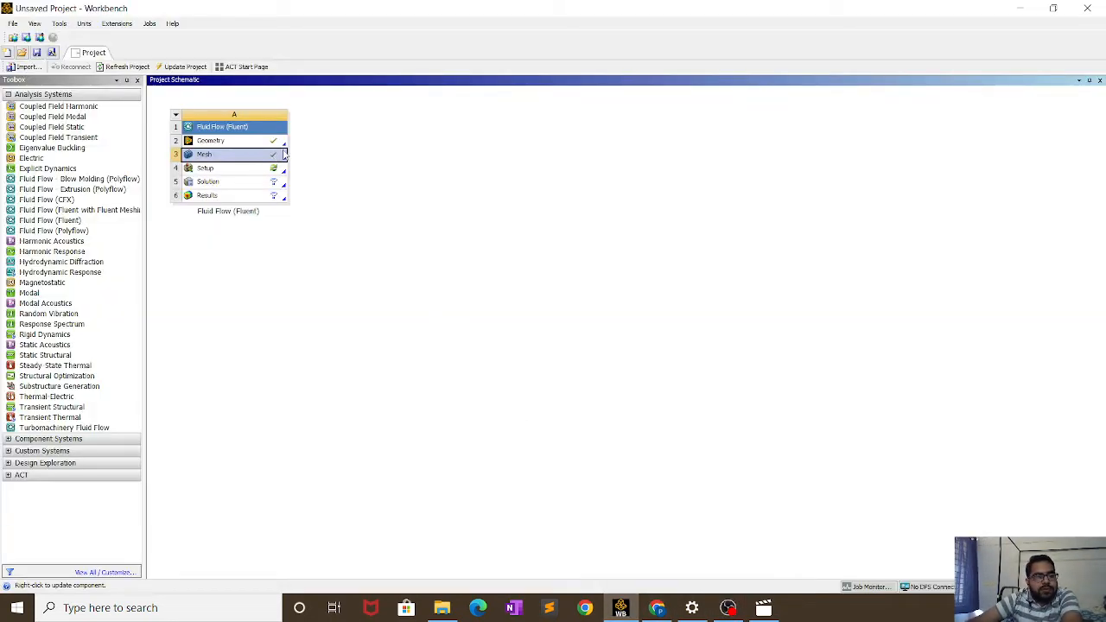
{"action": "double_click", "coordinate": [235, 170]}
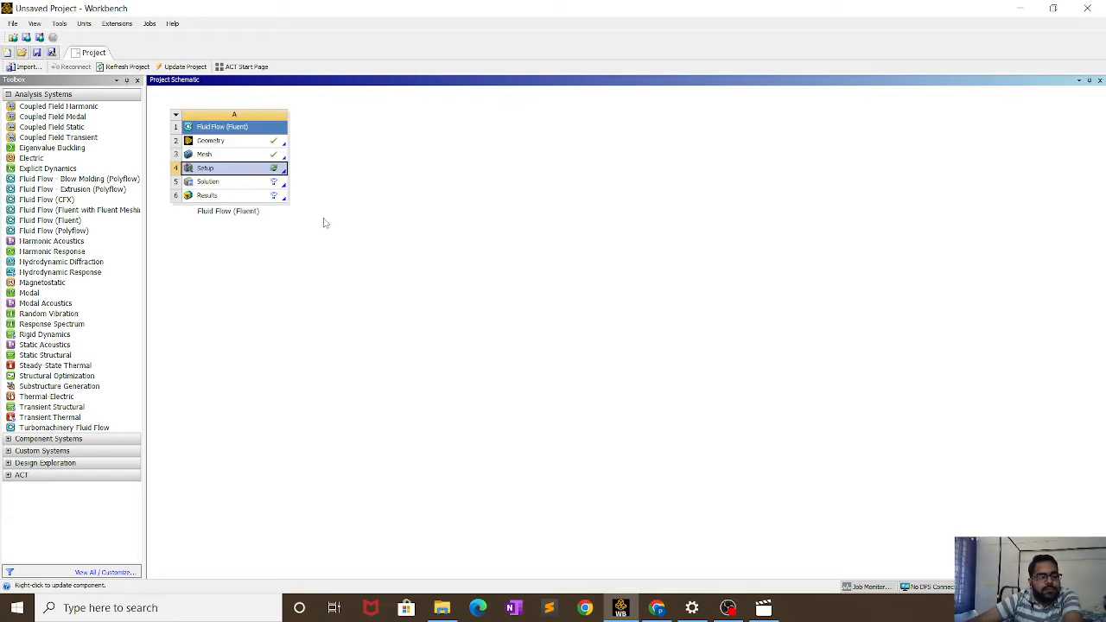
{"action": "double_click", "coordinate": [231, 168]}
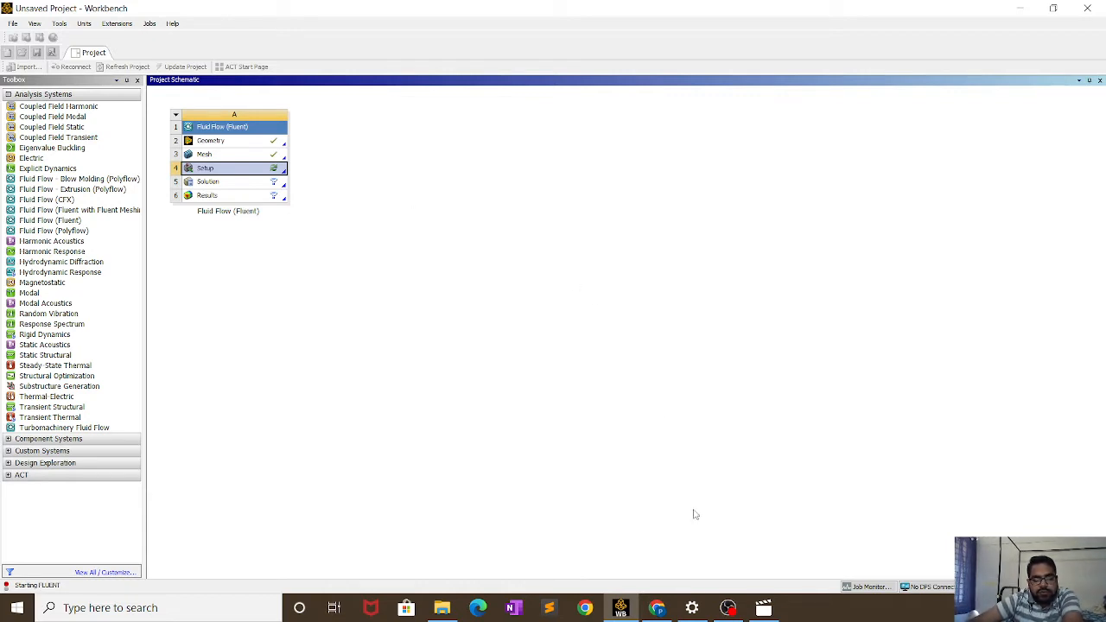
{"action": "left_click", "coordinate": [728, 608]}
{"action": "left_click", "coordinate": [934, 500]}
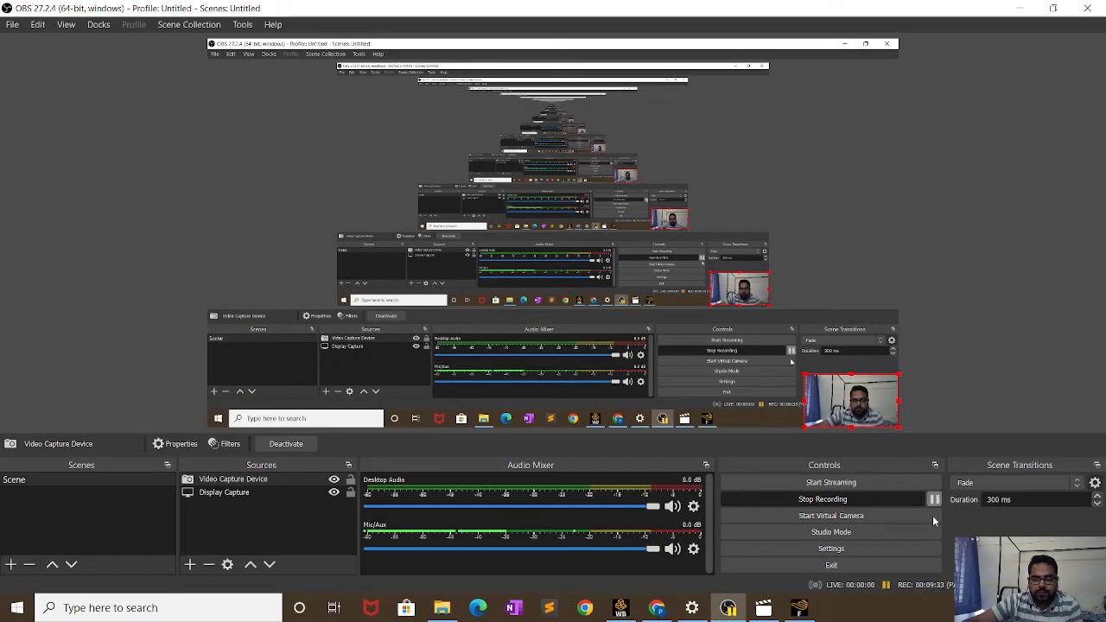
{"action": "left_click", "coordinate": [933, 499]}
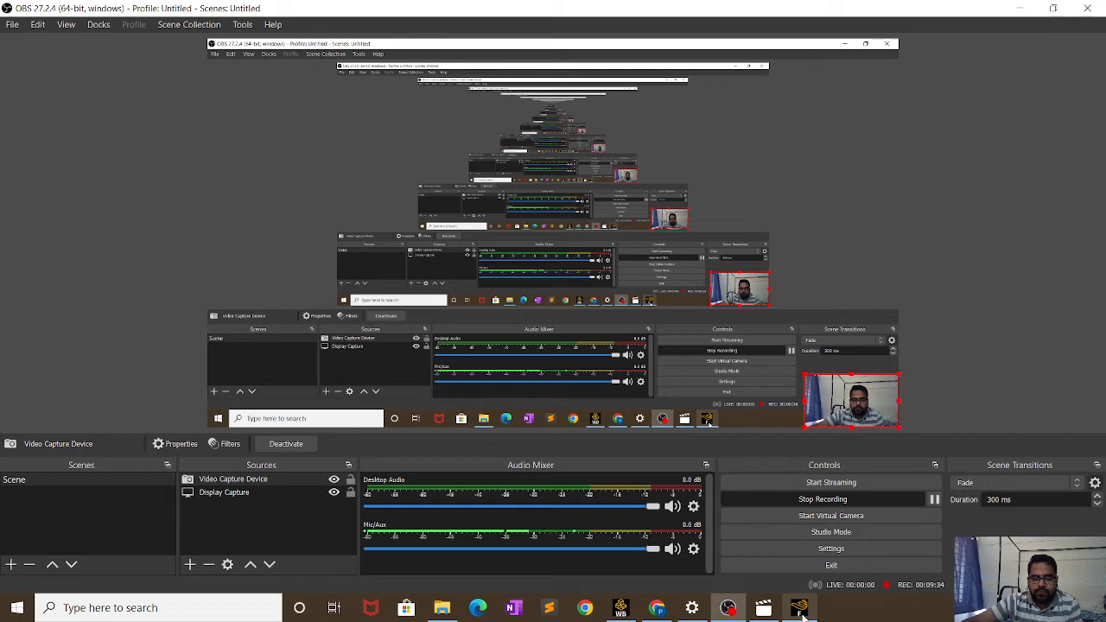
- Switch to the Fluent solver window and run a mesh check
{"action": "left_click", "coordinate": [800, 609]}
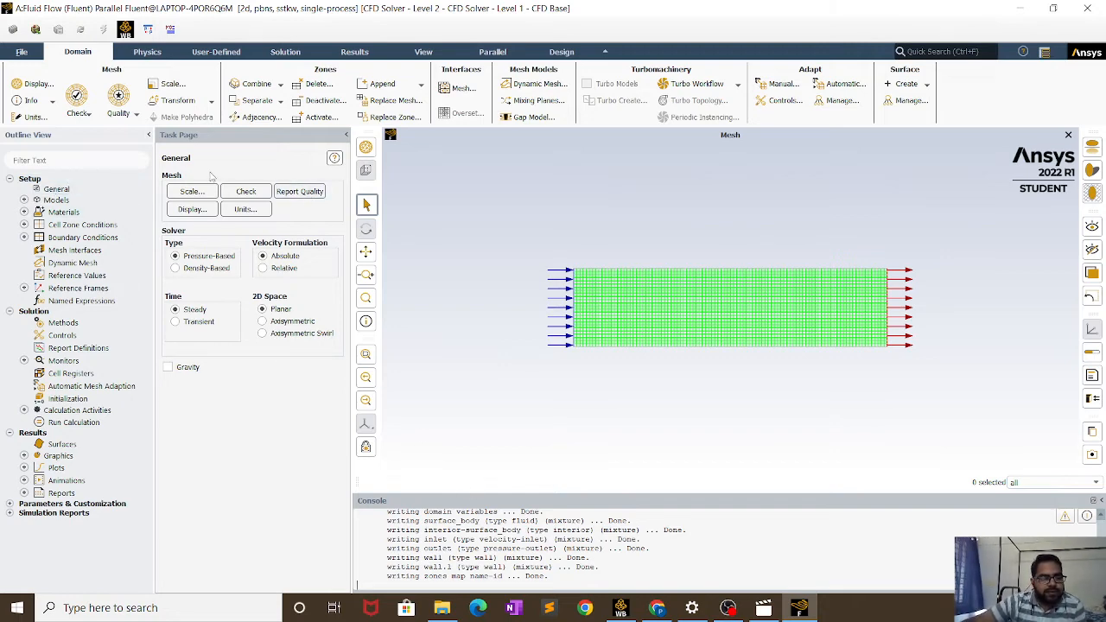
{"action": "left_click", "coordinate": [249, 193]}
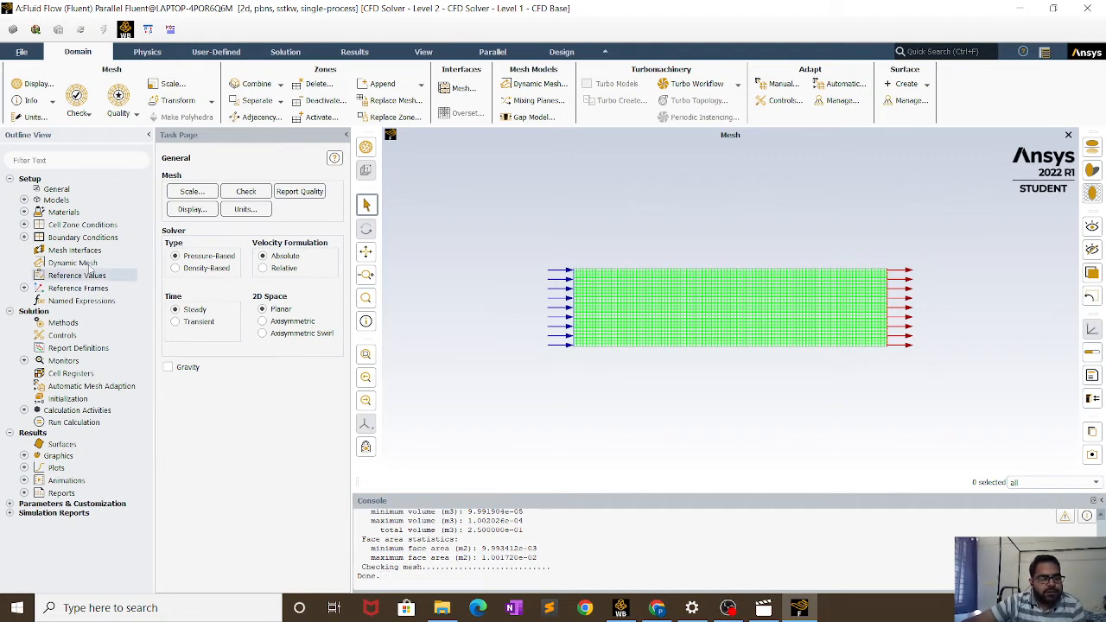
- Set the viscous model to Laminar
{"action": "left_click", "coordinate": [24, 199]}
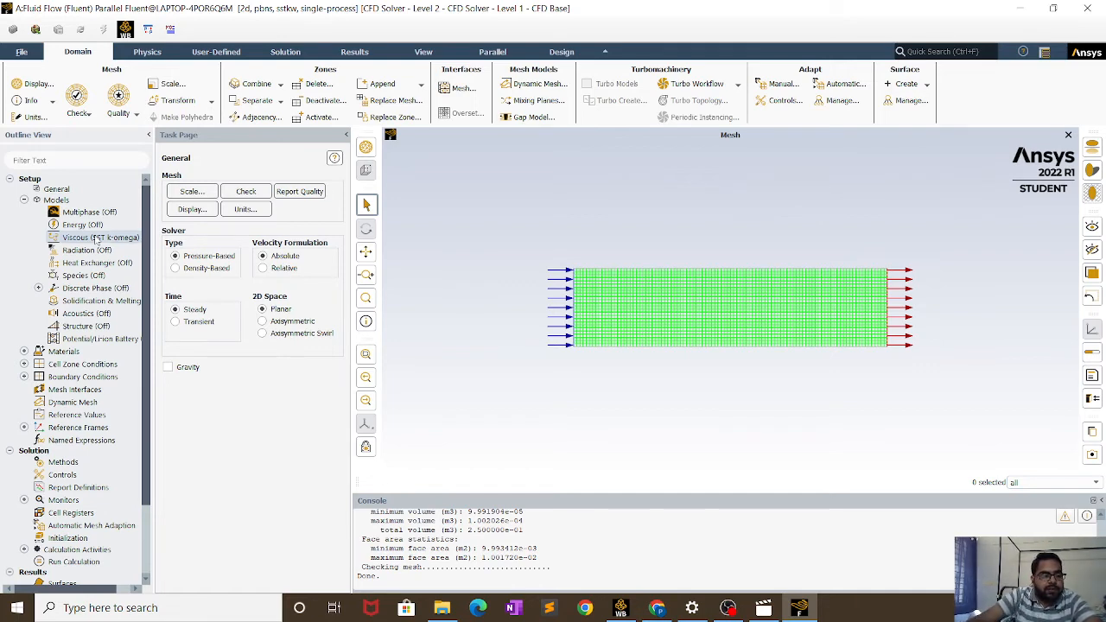
{"action": "double_click", "coordinate": [102, 241]}
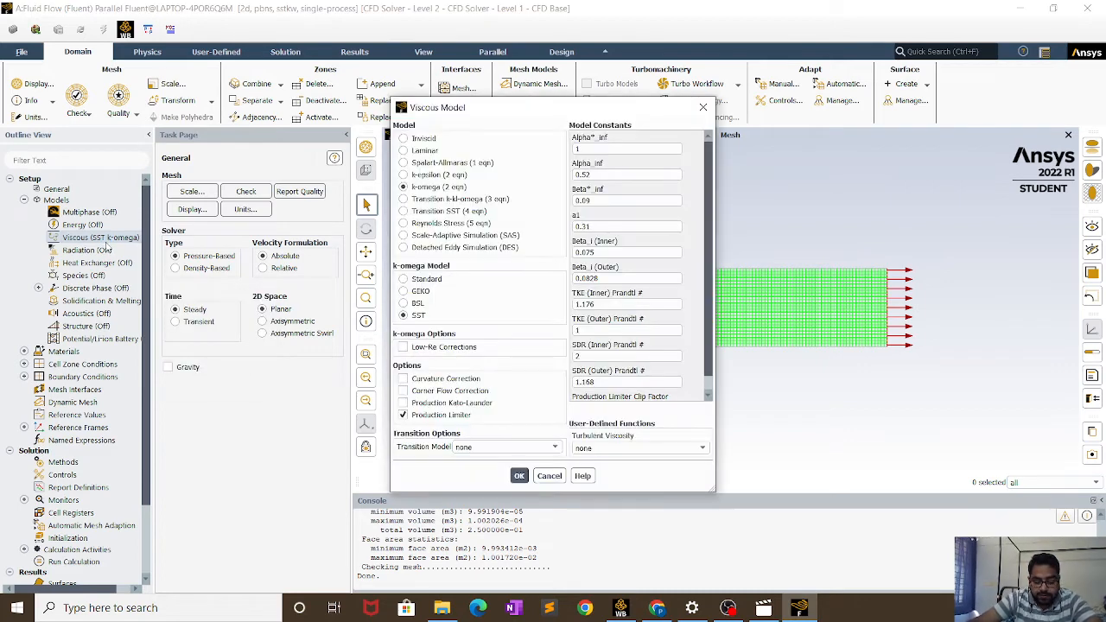
{"action": "left_click", "coordinate": [464, 152]}
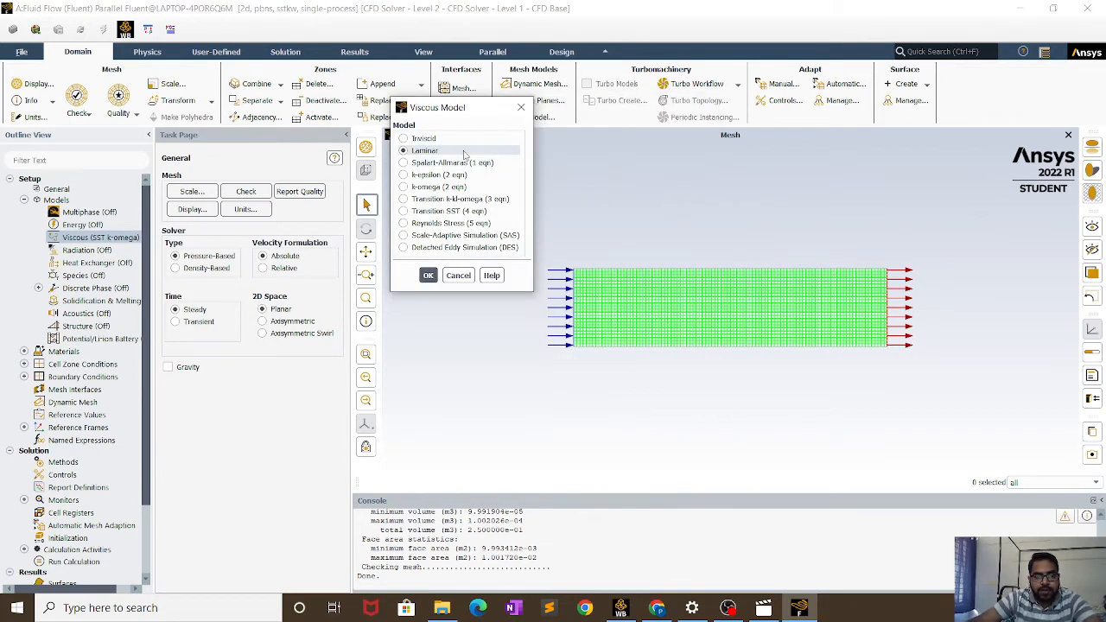
{"action": "left_click", "coordinate": [427, 274]}
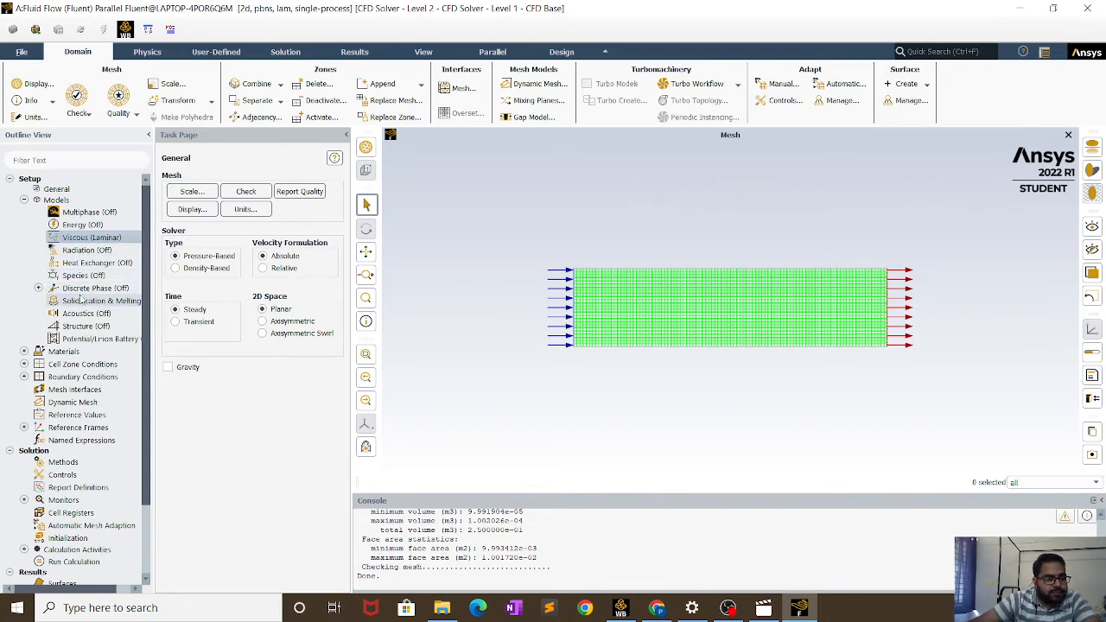
- Copy water-liquid (h2o<l>) from the Fluent database into the case's fluid materials
{"action": "left_click", "coordinate": [24, 352]}
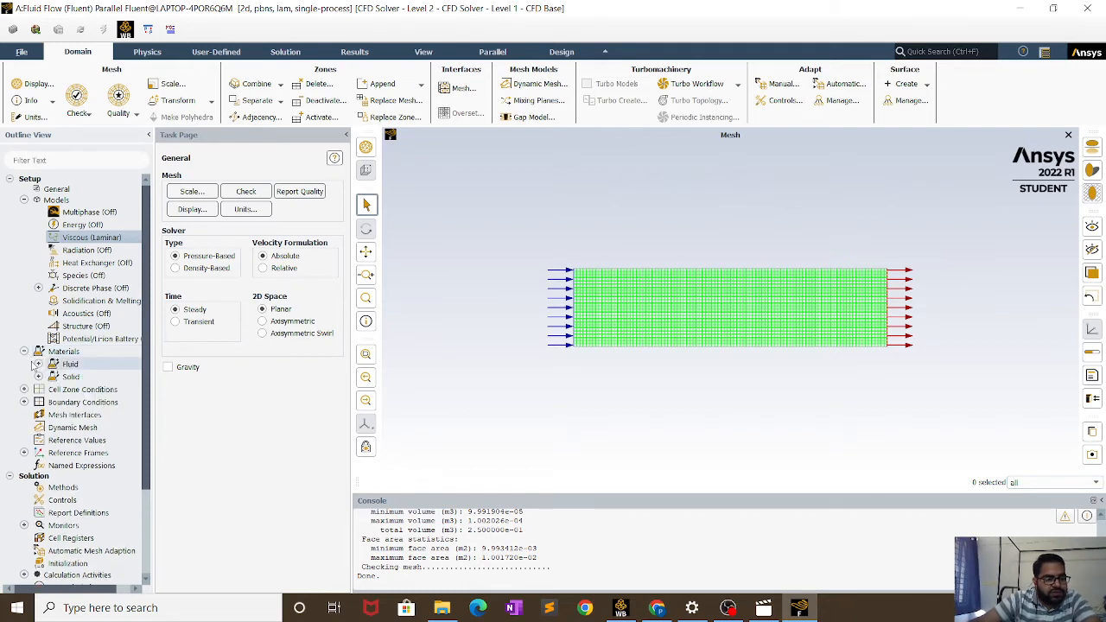
{"action": "left_click", "coordinate": [38, 364]}
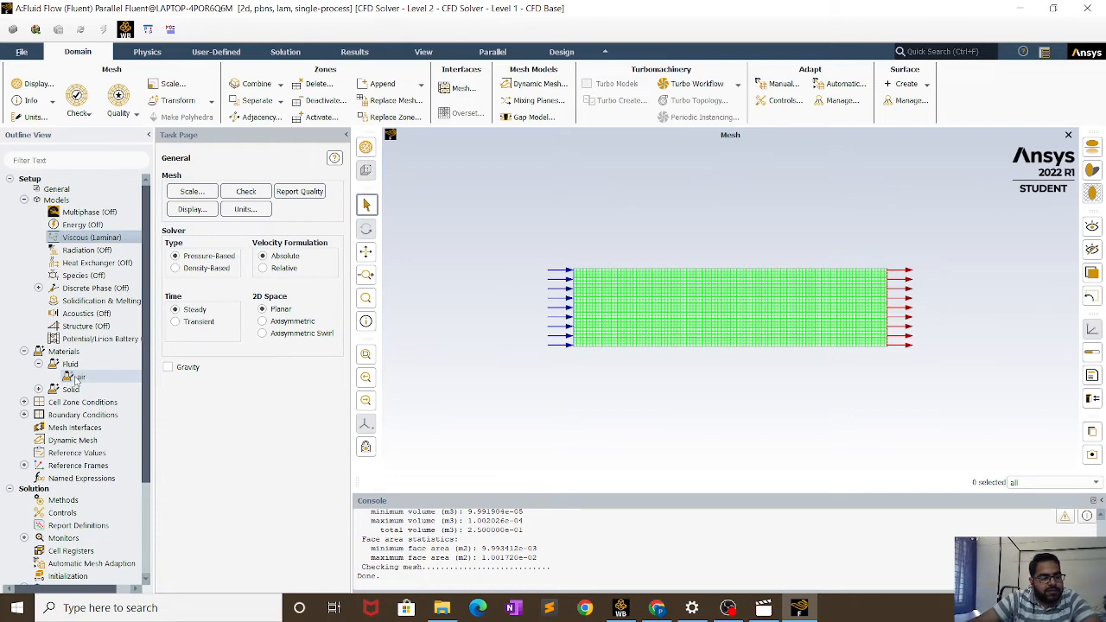
{"action": "left_click", "coordinate": [75, 377]}
{"action": "double_click", "coordinate": [76, 378]}
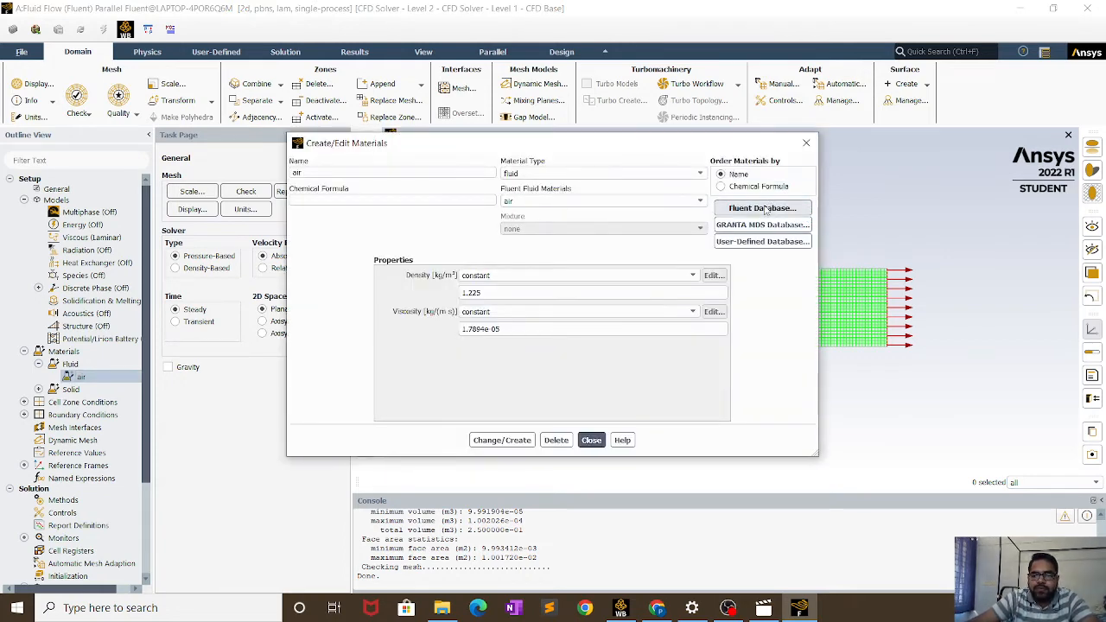
{"action": "left_click", "coordinate": [765, 210]}
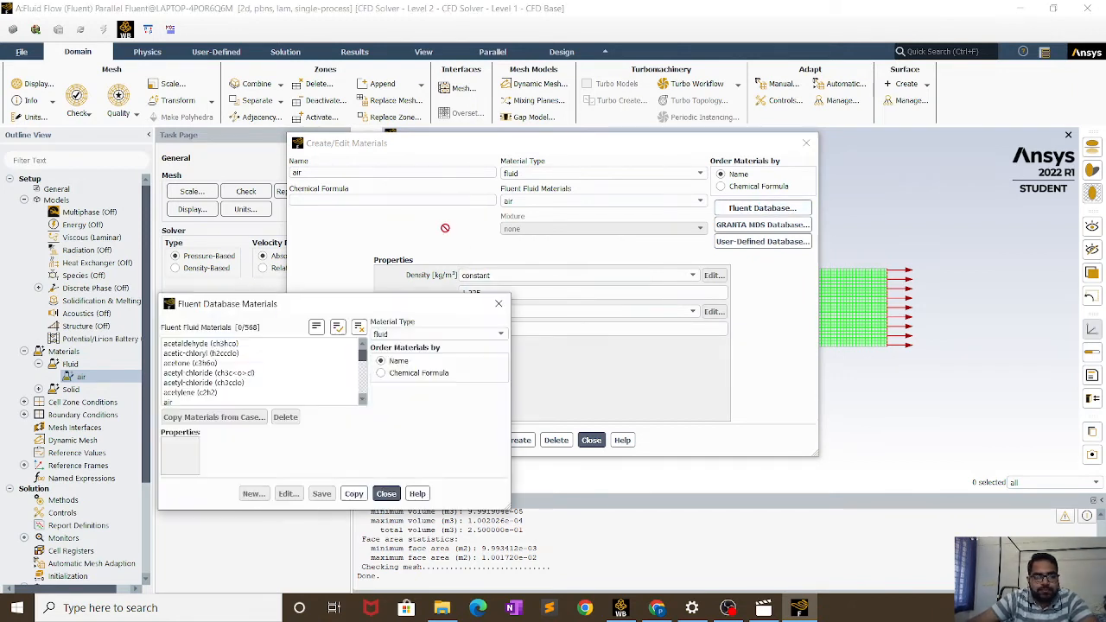
{"action": "left_click_drag", "start_coordinate": [363, 366], "coordinate": [367, 408]}
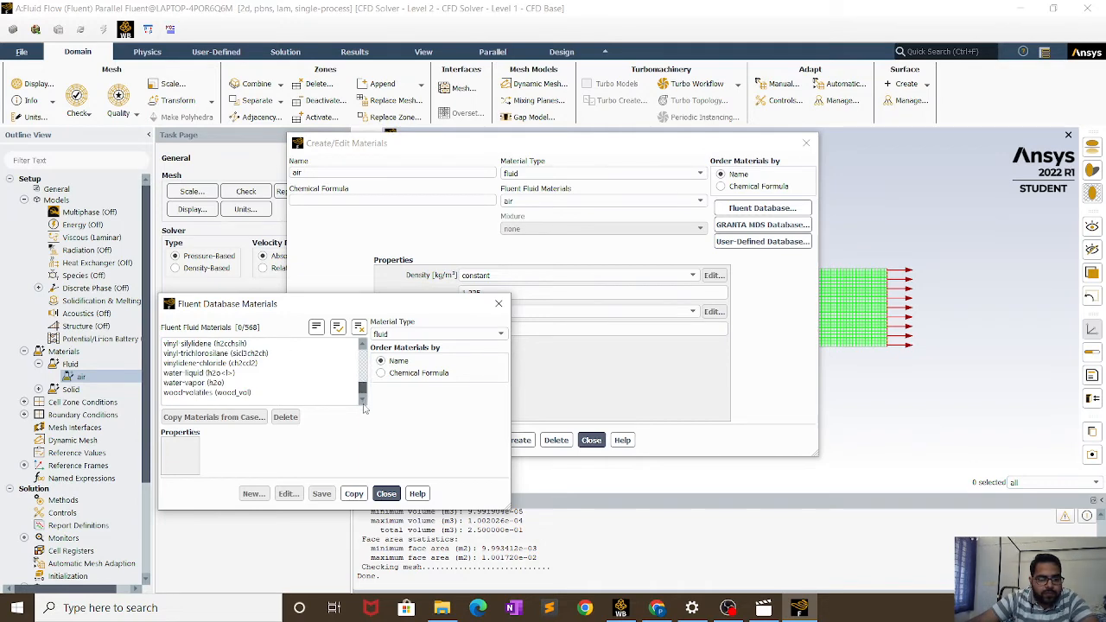
{"action": "left_click", "coordinate": [206, 373]}
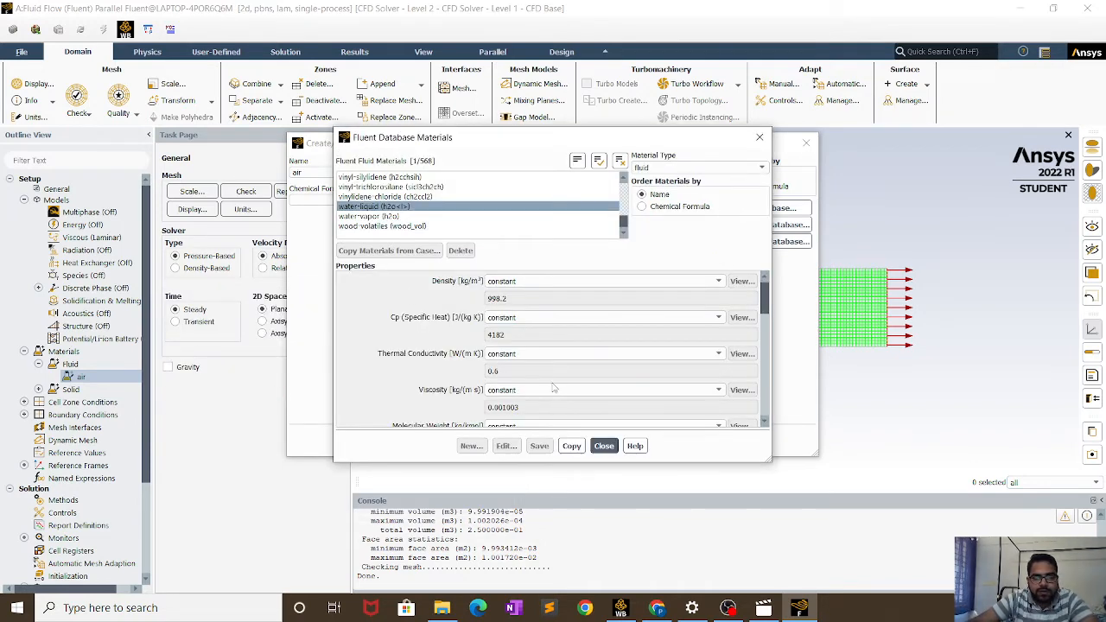
{"action": "left_click", "coordinate": [576, 446]}
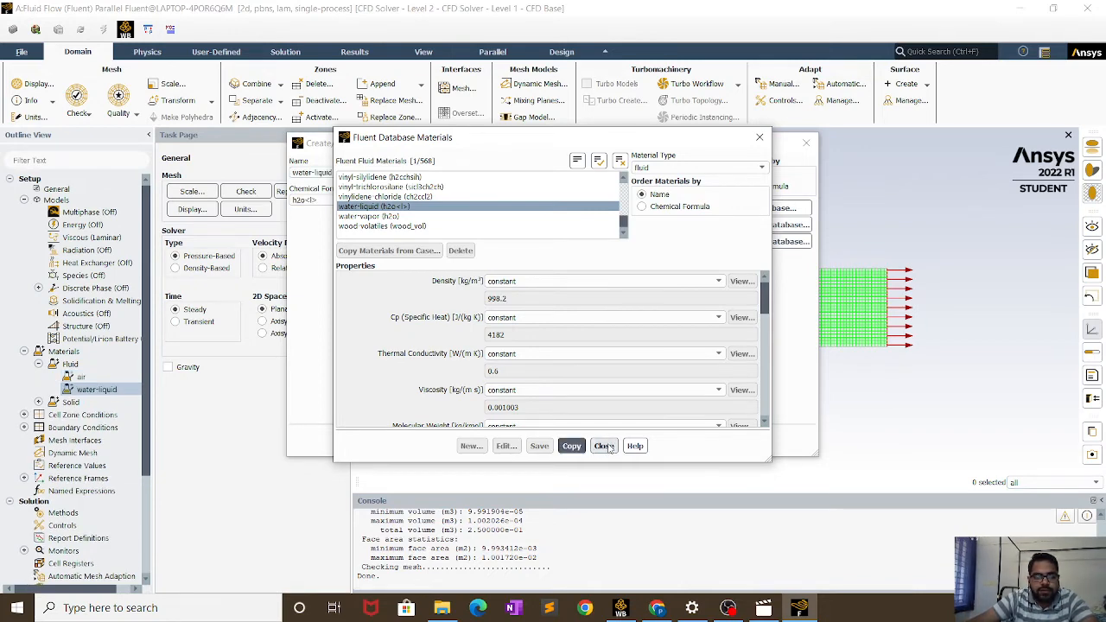
{"action": "left_click", "coordinate": [605, 445]}
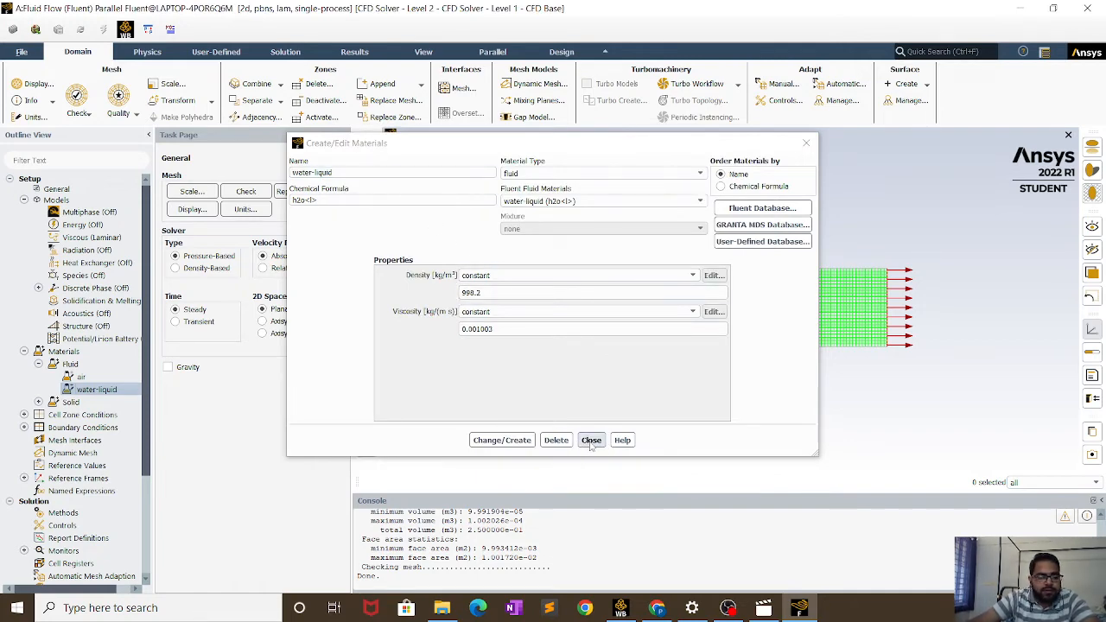
{"action": "left_click", "coordinate": [591, 440]}
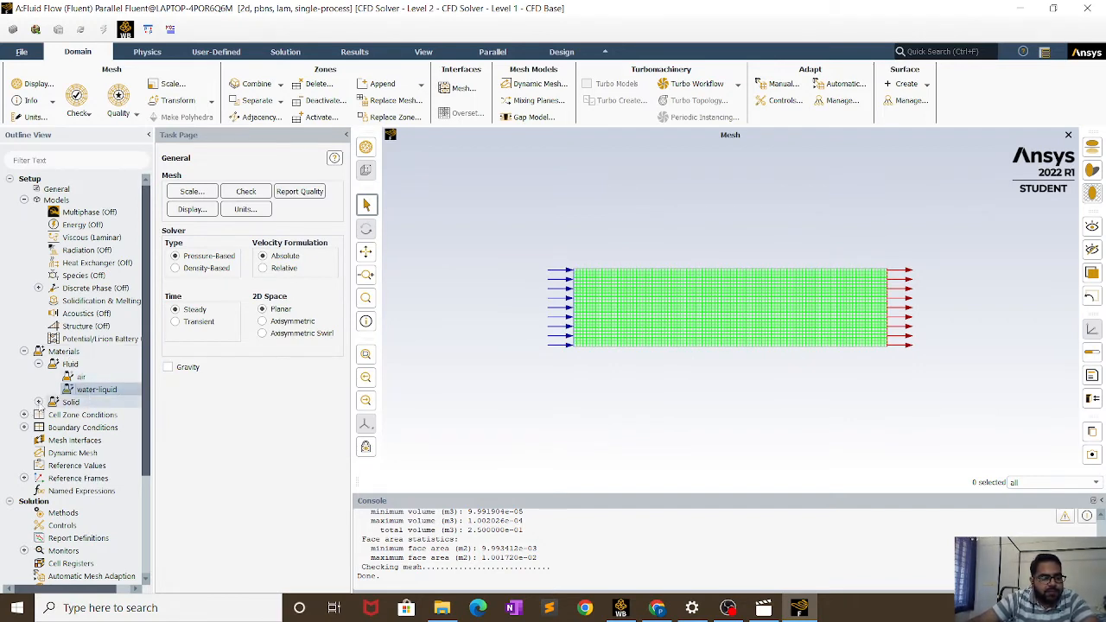
{"action": "left_click", "coordinate": [38, 403]}
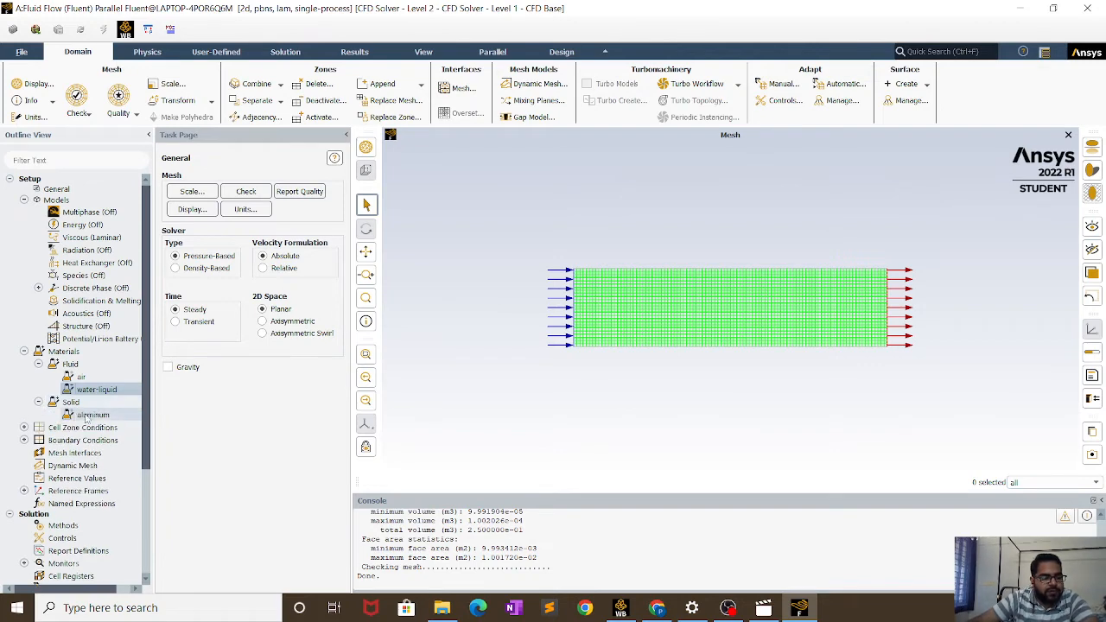
{"action": "left_click", "coordinate": [38, 402]}
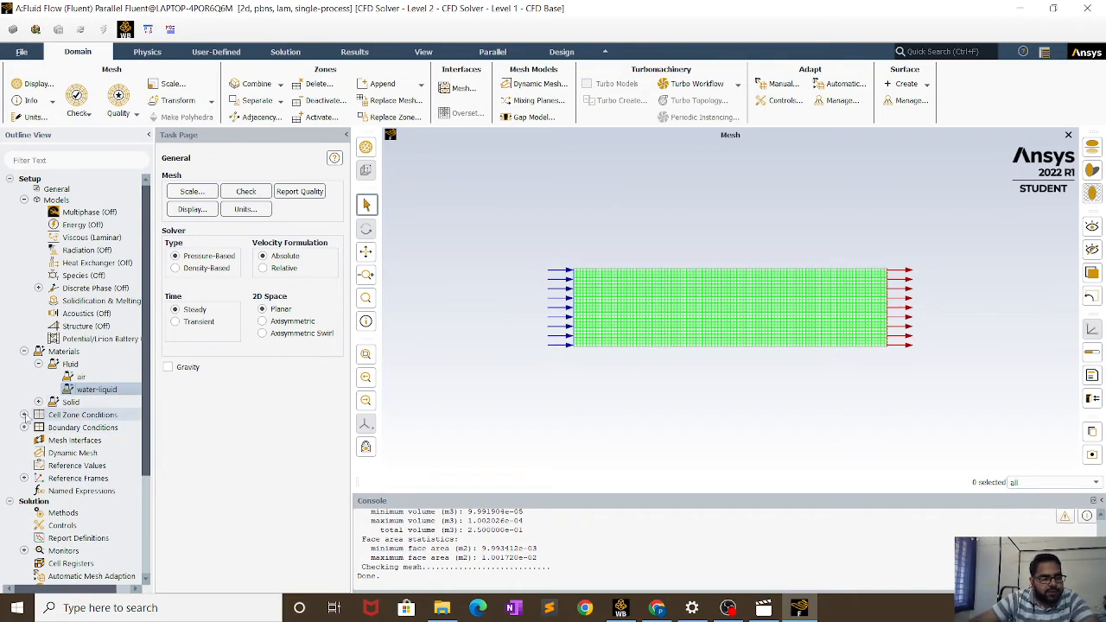
- Assign water-liquid as the material of the surface_body fluid cell zone and check the applied assignment
{"action": "left_click", "coordinate": [25, 415]}
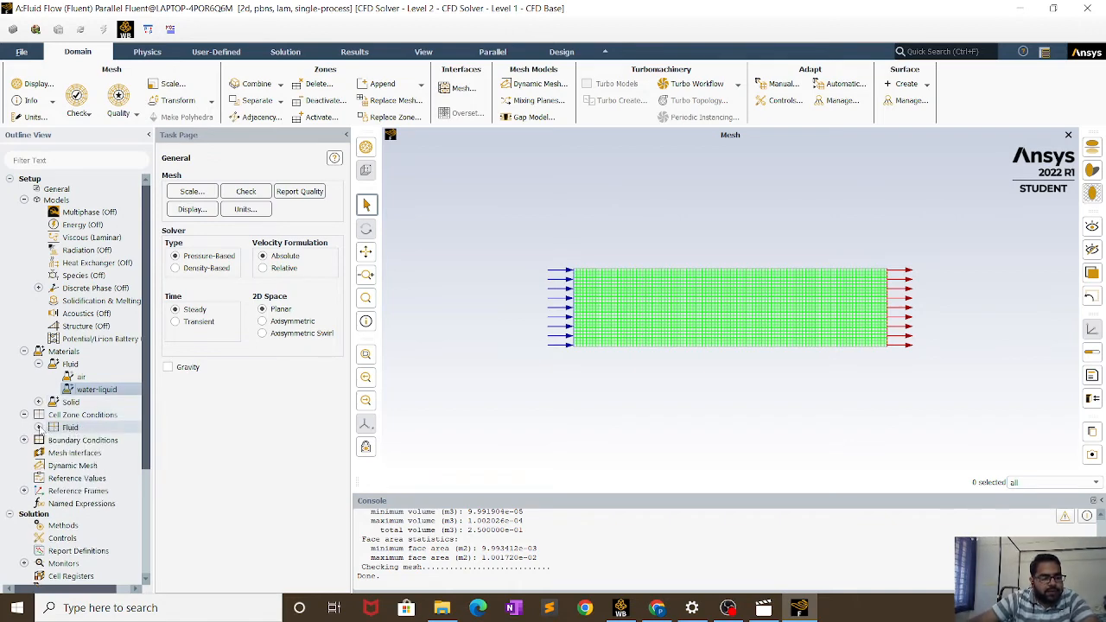
{"action": "left_click", "coordinate": [38, 428]}
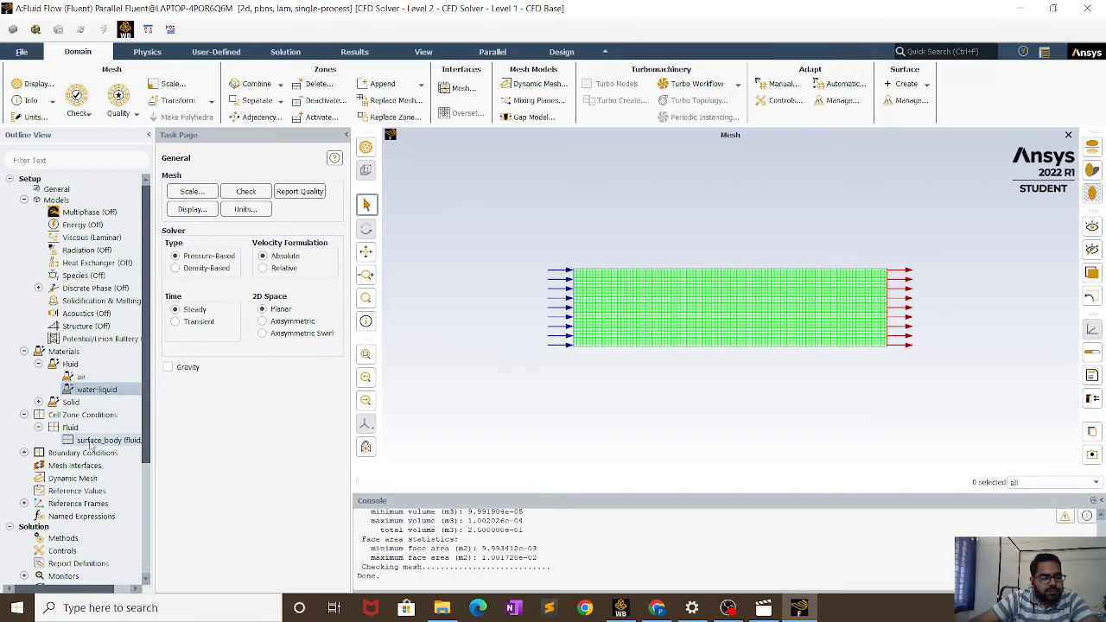
{"action": "double_click", "coordinate": [90, 441]}
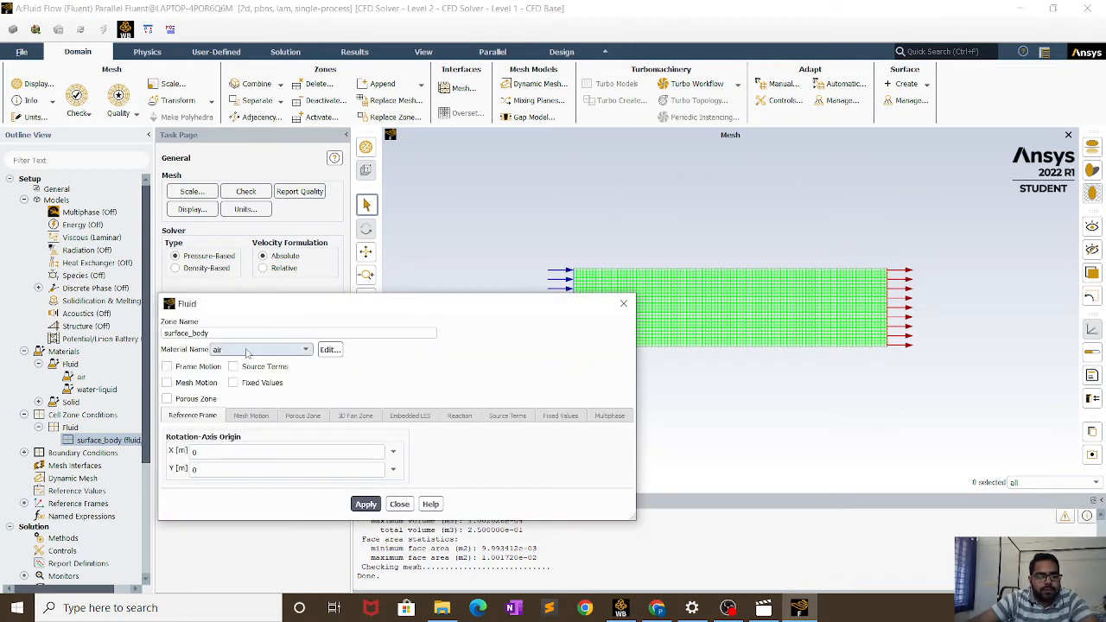
{"action": "left_click", "coordinate": [246, 351]}
{"action": "left_click", "coordinate": [248, 362]}
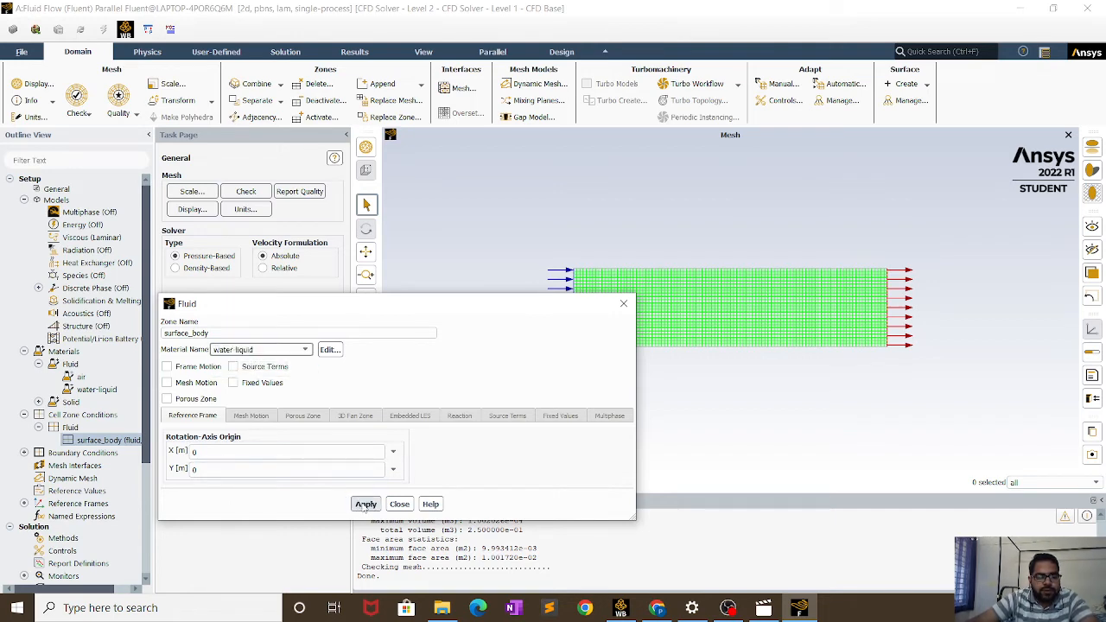
{"action": "left_click", "coordinate": [365, 505]}
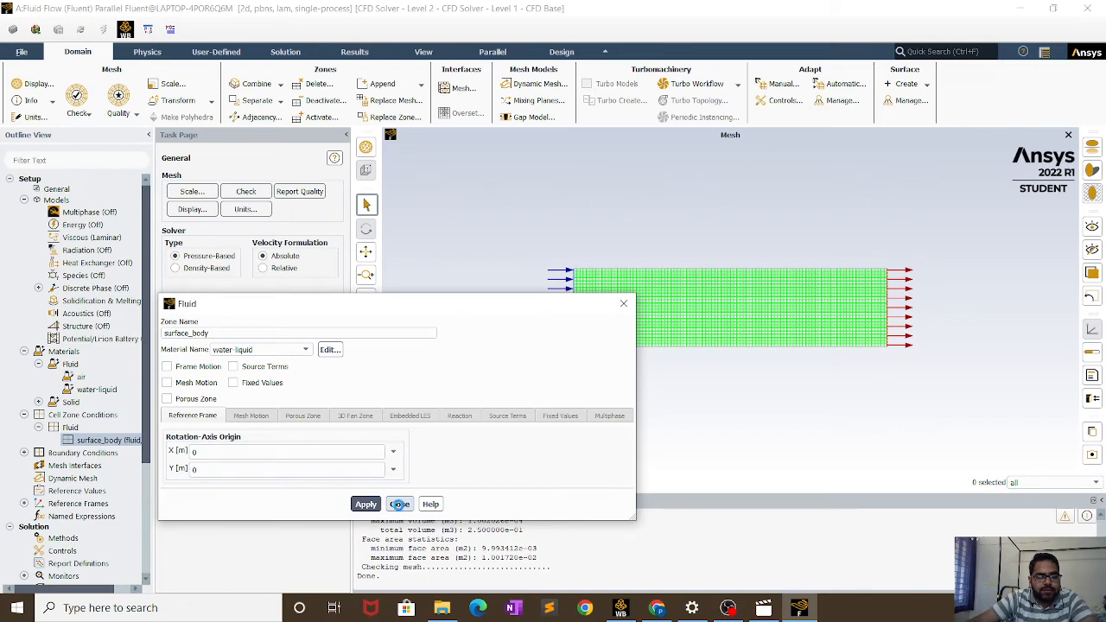
{"action": "left_click", "coordinate": [400, 504]}
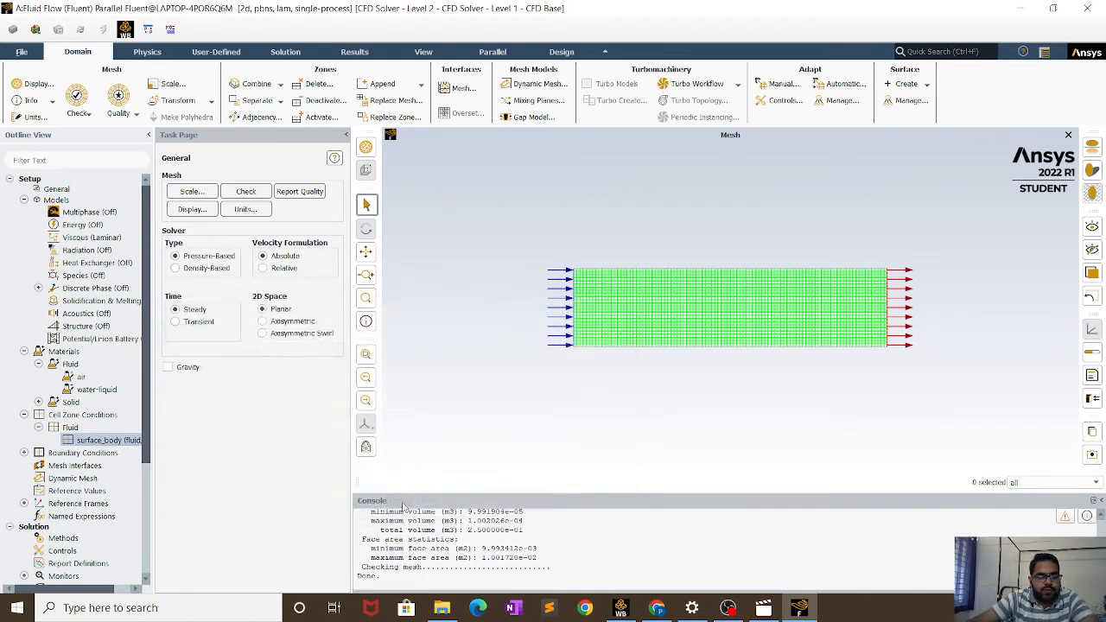
{"action": "double_click", "coordinate": [108, 440]}
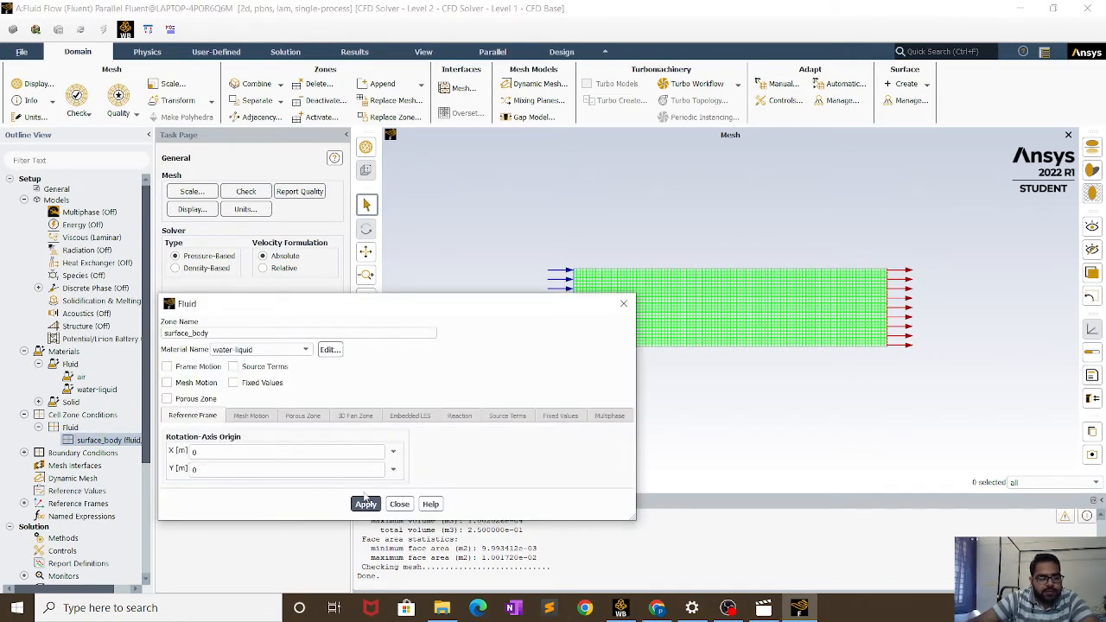
{"action": "left_click", "coordinate": [395, 507]}
- Set the inlet boundary's velocity magnitude to 0.01 m/s, normal to the boundary
{"action": "scroll", "coordinate": [73, 389], "scroll_direction": "down", "scroll_amount": 3}
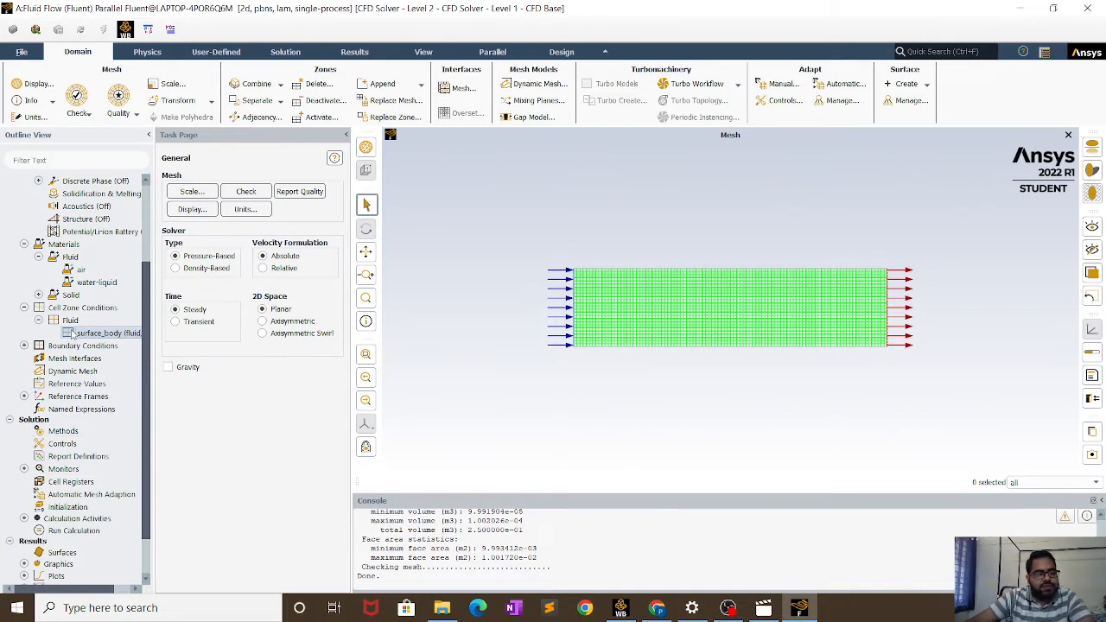
{"action": "left_click", "coordinate": [73, 332]}
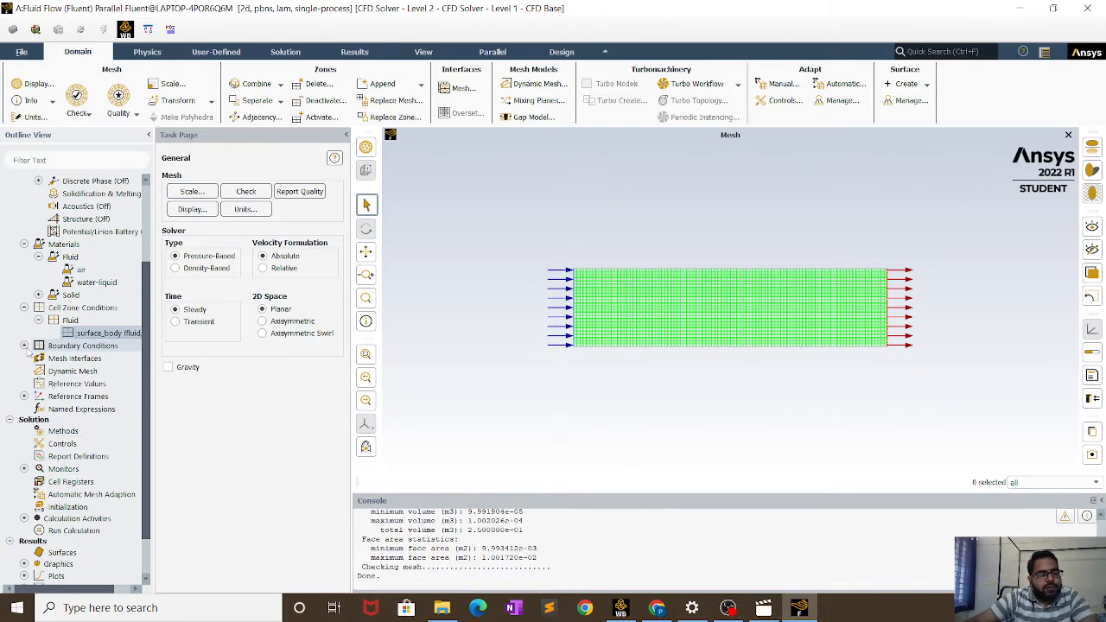
{"action": "left_click", "coordinate": [24, 346]}
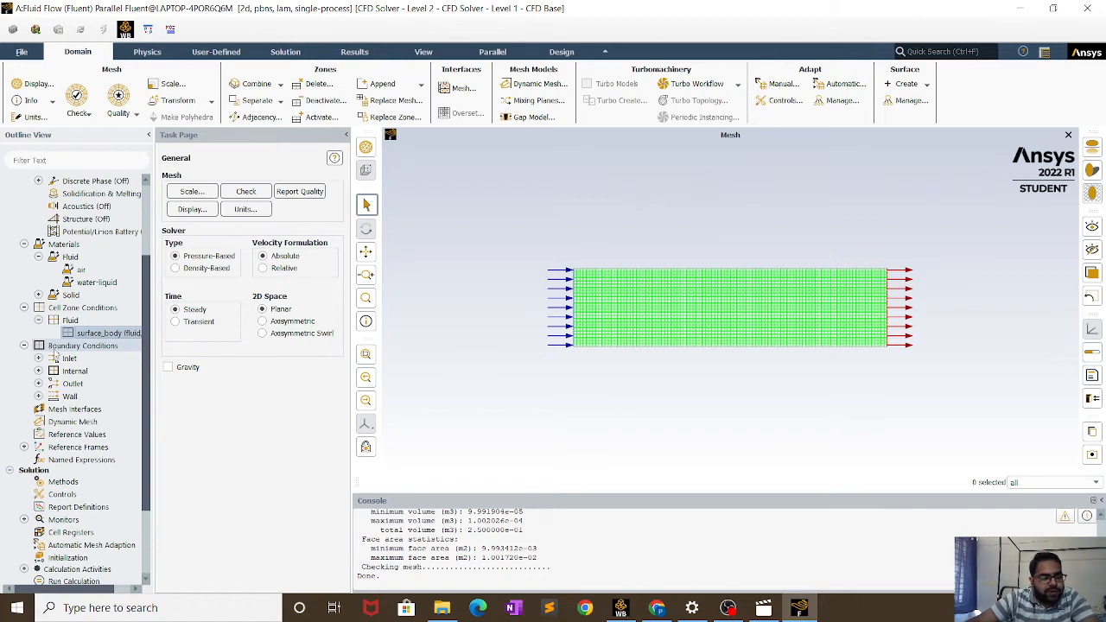
{"action": "left_click", "coordinate": [39, 358]}
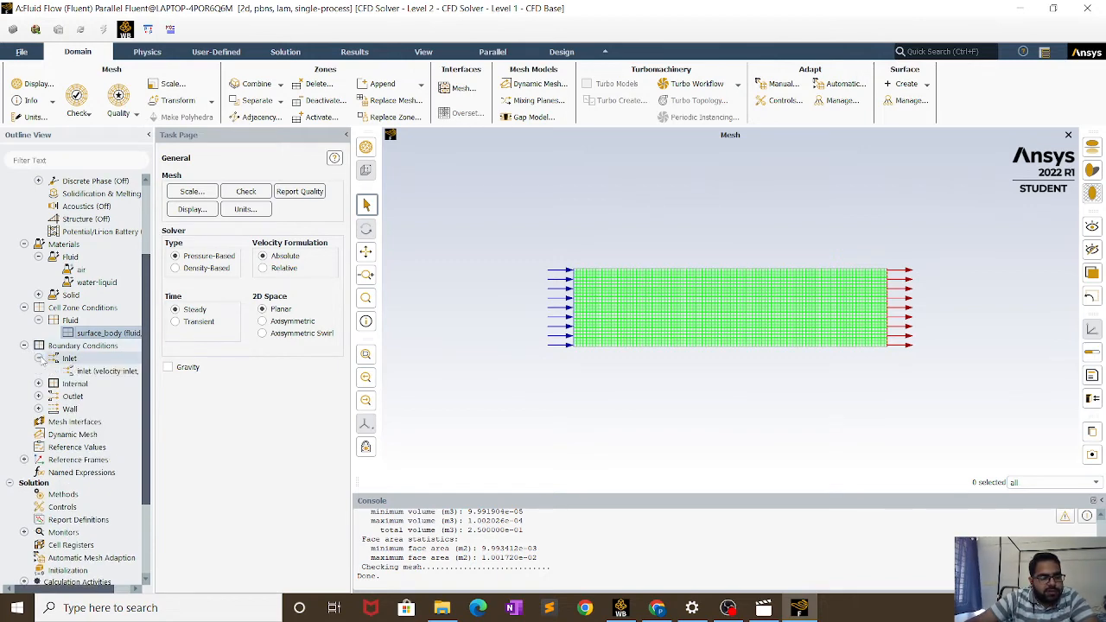
{"action": "left_click", "coordinate": [95, 372]}
{"action": "double_click", "coordinate": [119, 372]}
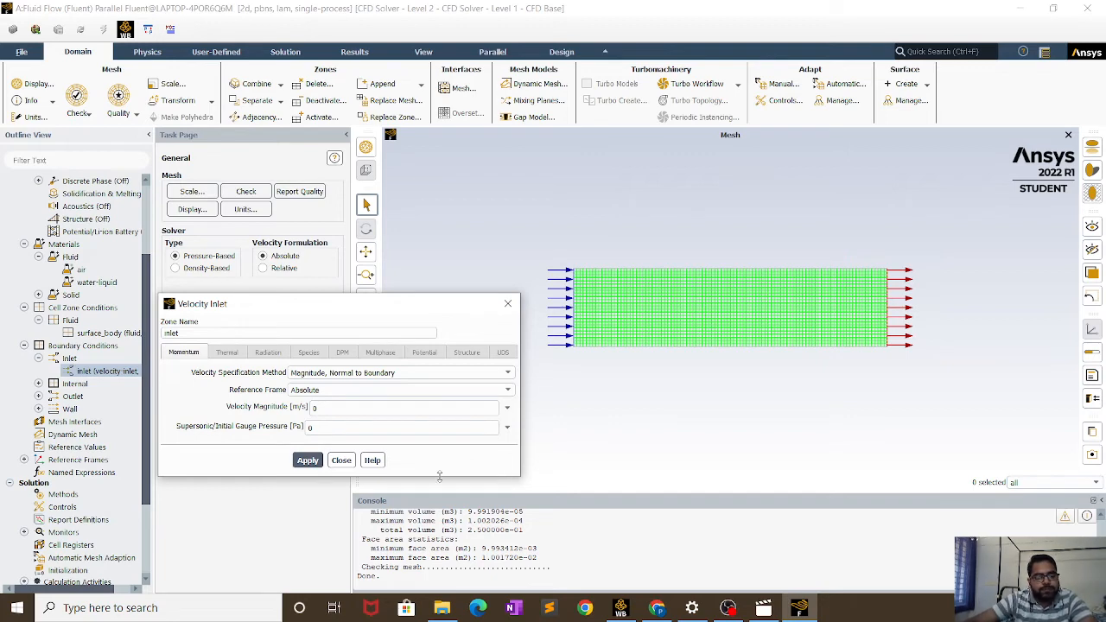
{"action": "left_click", "coordinate": [363, 403]}
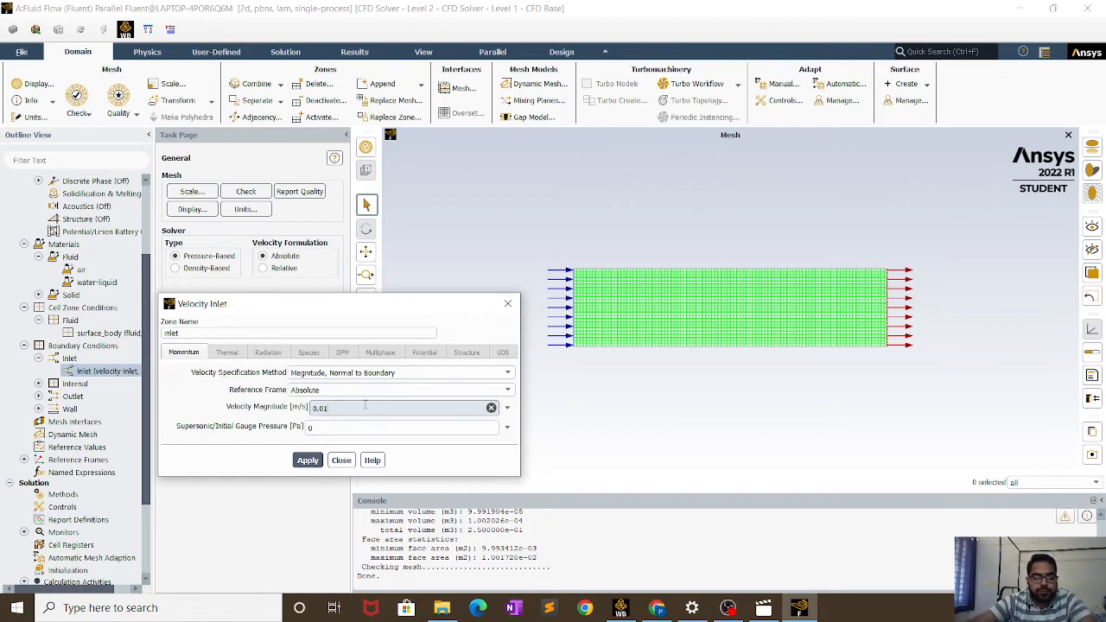
{"action": "left_click", "coordinate": [307, 459]}
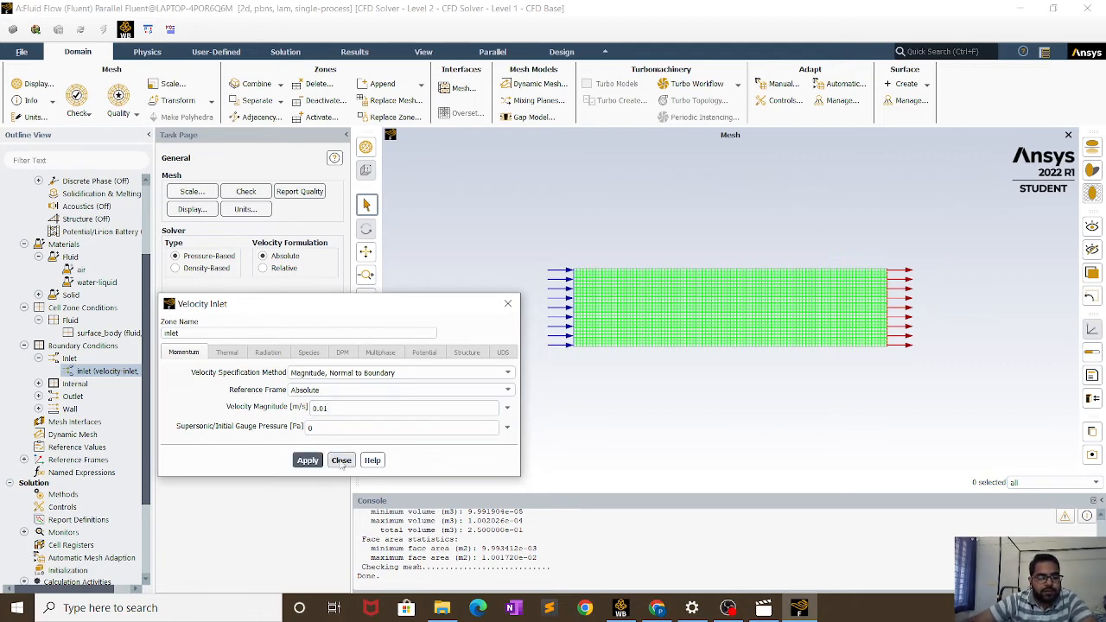
{"action": "left_click", "coordinate": [341, 462]}
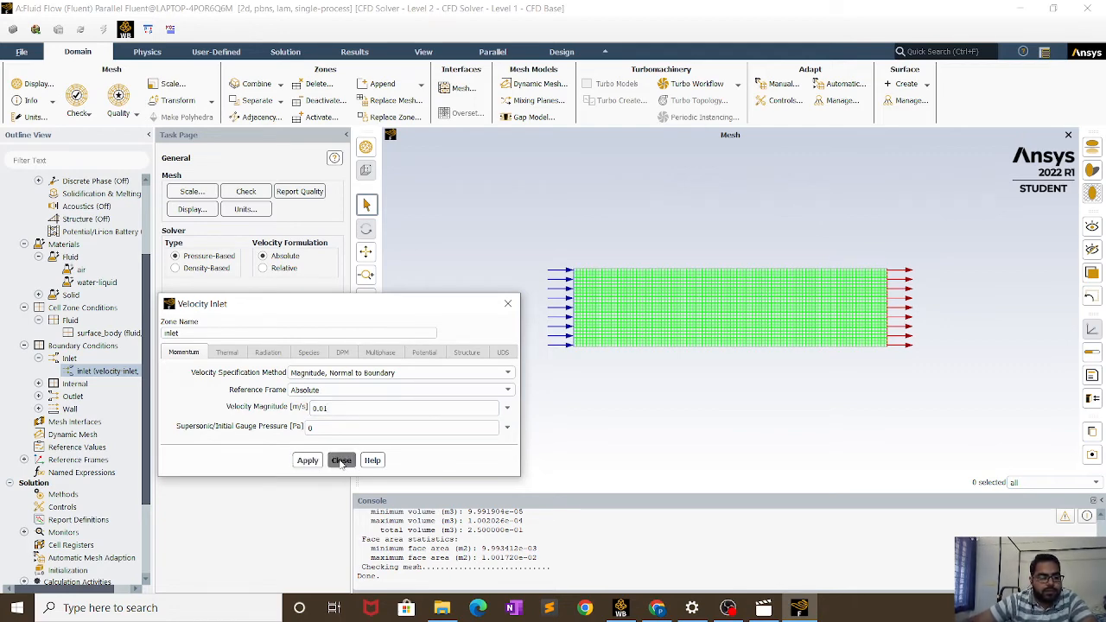
- Examine the outlet boundary entry, the completed setup entries in the outline and the solution methods settings
{"action": "left_click", "coordinate": [54, 371]}
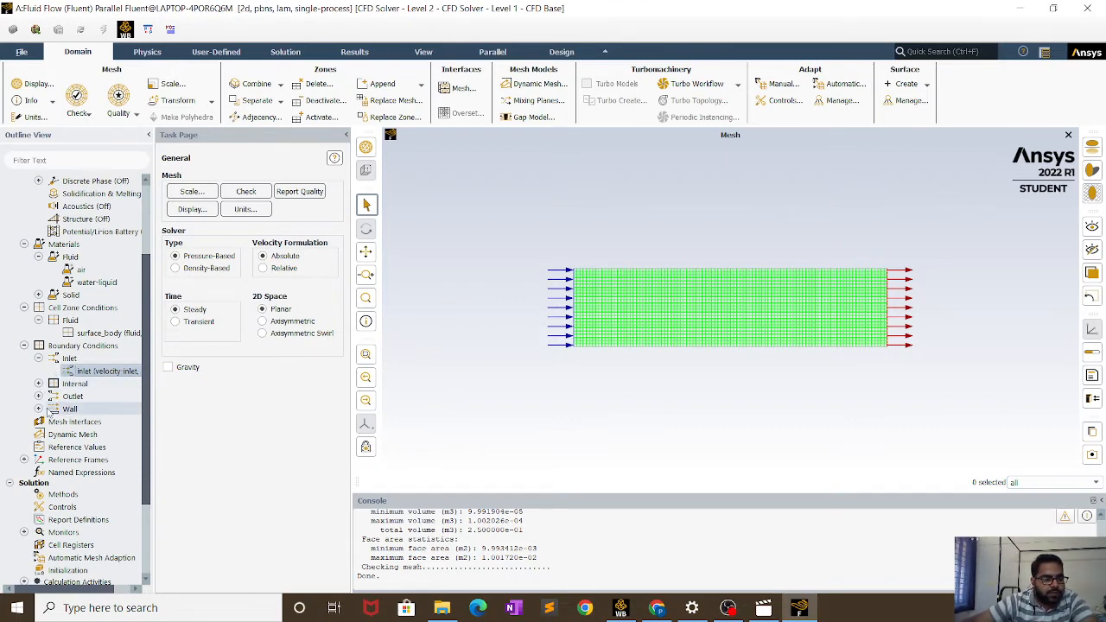
{"action": "left_click", "coordinate": [38, 396]}
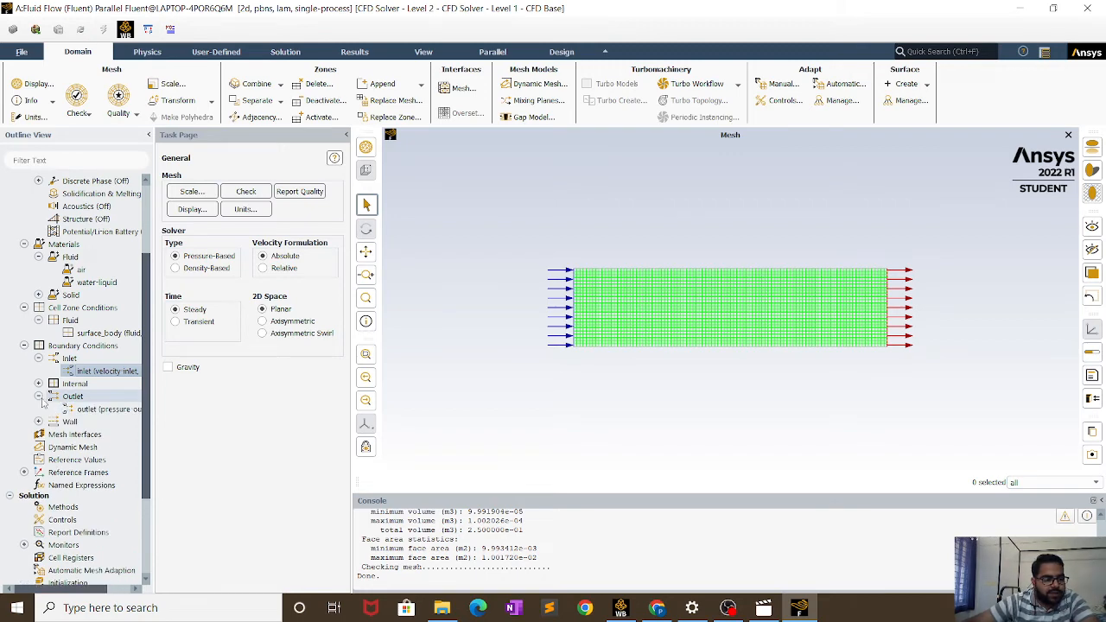
{"action": "left_click", "coordinate": [38, 397]}
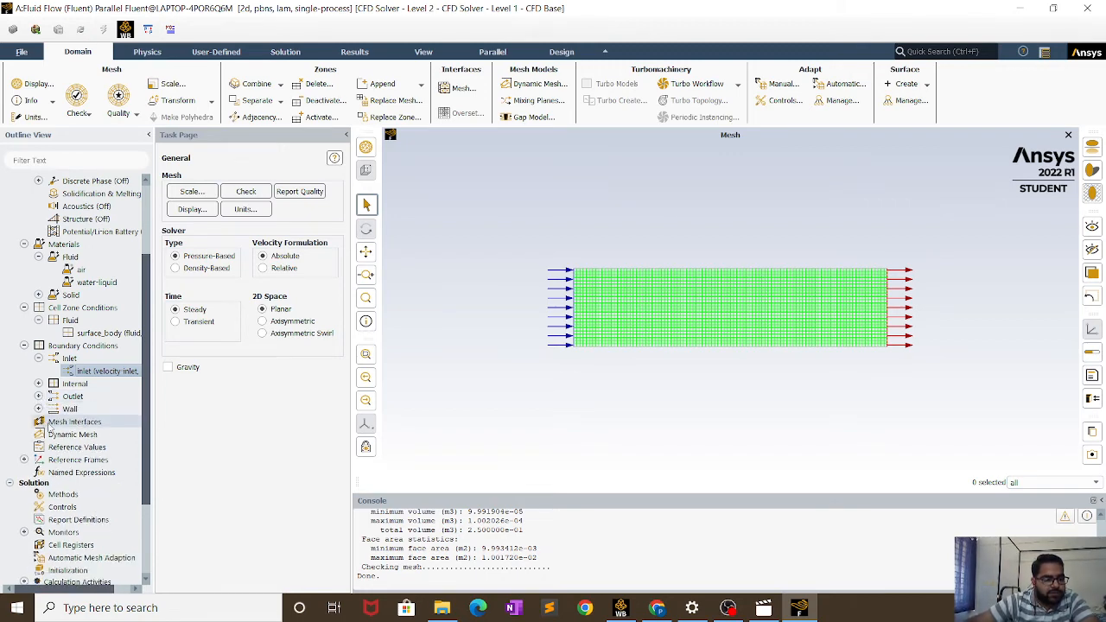
{"action": "scroll", "coordinate": [30, 430], "scroll_direction": "down", "scroll_amount": 1}
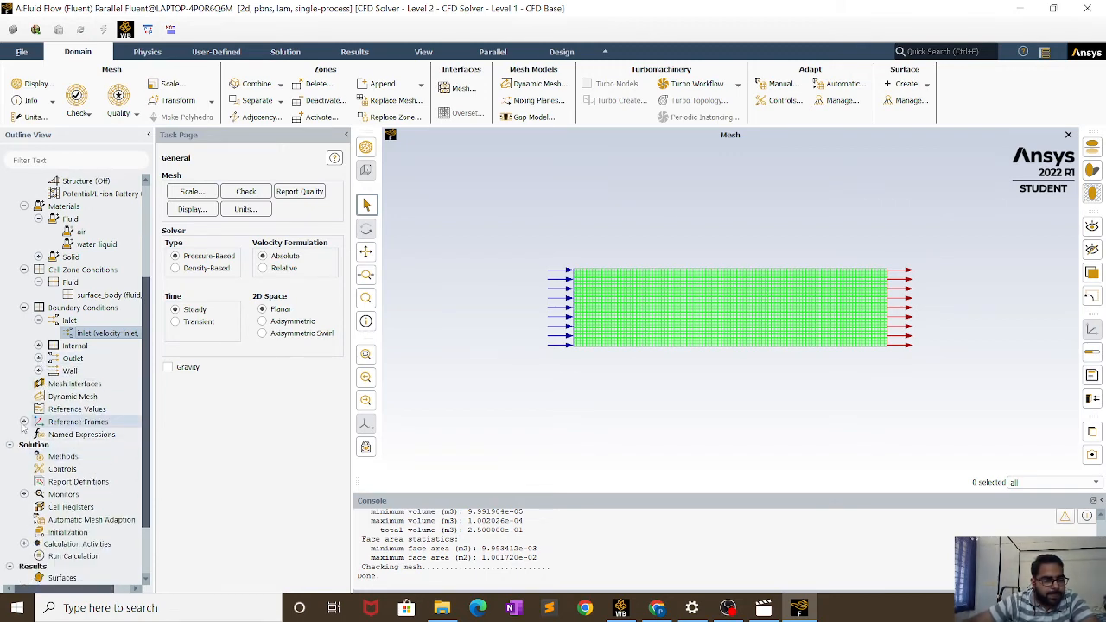
{"action": "scroll", "coordinate": [26, 458], "scroll_direction": "down", "scroll_amount": 1}
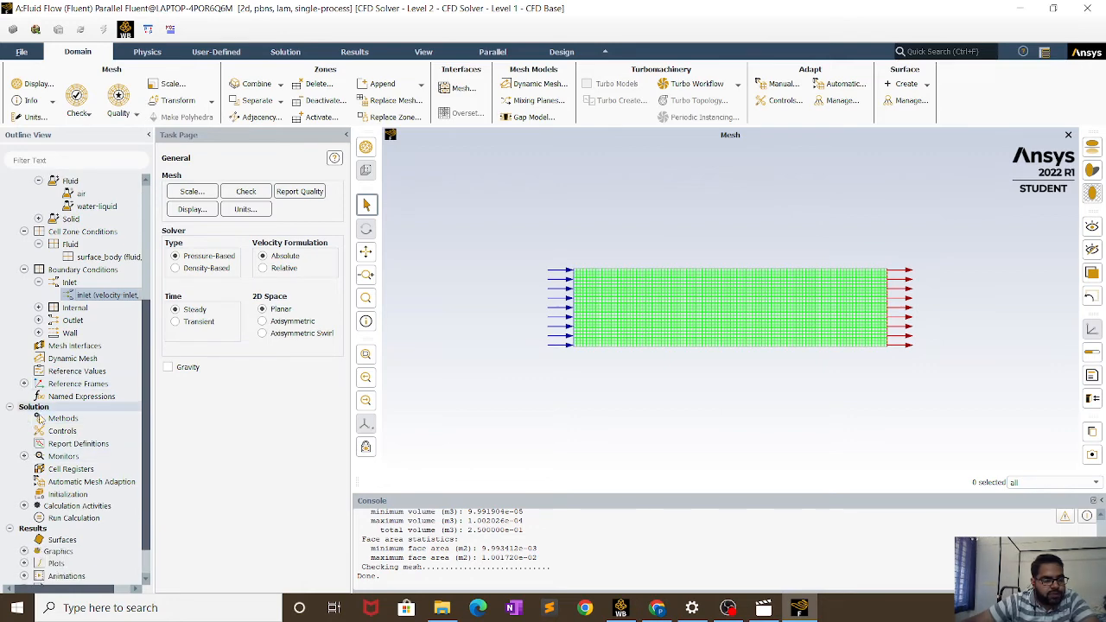
{"action": "scroll", "coordinate": [39, 421], "scroll_direction": "down", "scroll_amount": 1}
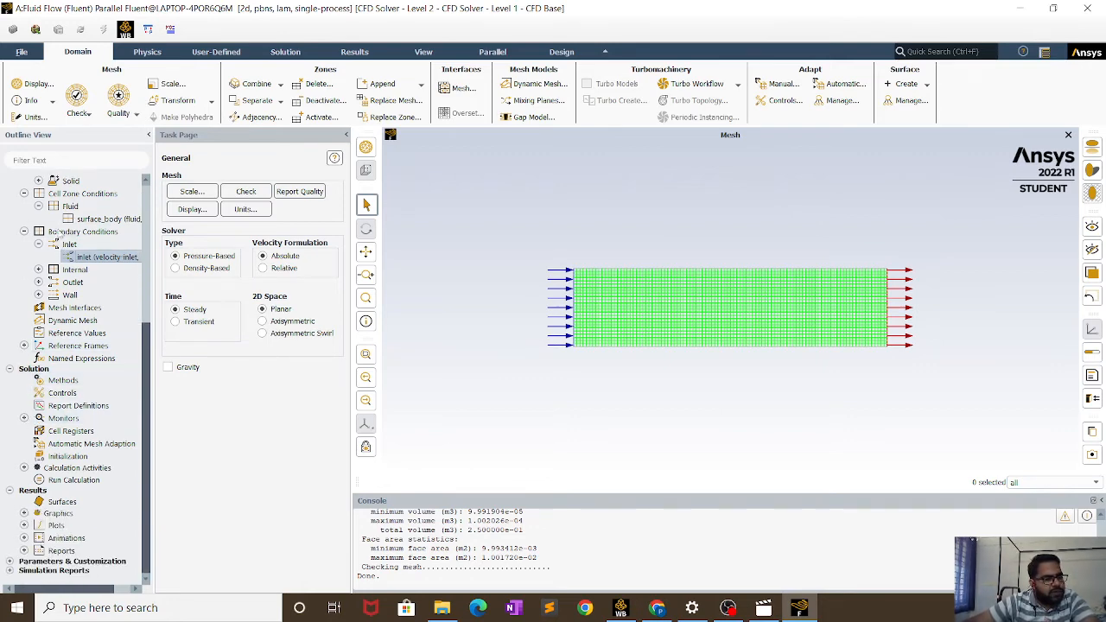
{"action": "scroll", "coordinate": [89, 244], "scroll_direction": "up", "scroll_amount": 3}
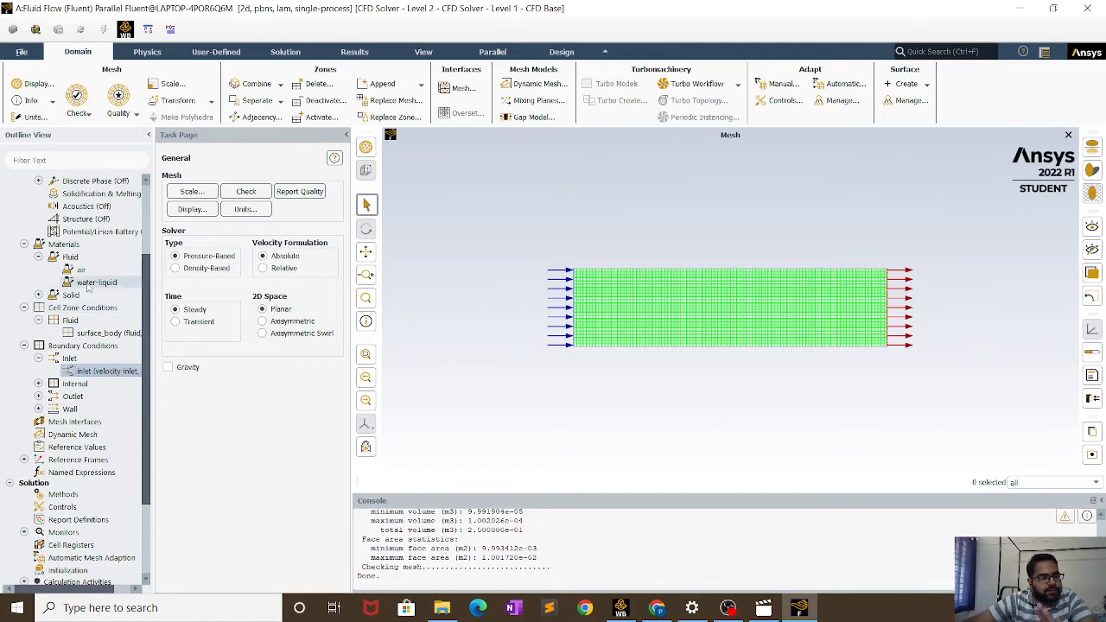
{"action": "scroll", "coordinate": [89, 287], "scroll_direction": "up", "scroll_amount": 2}
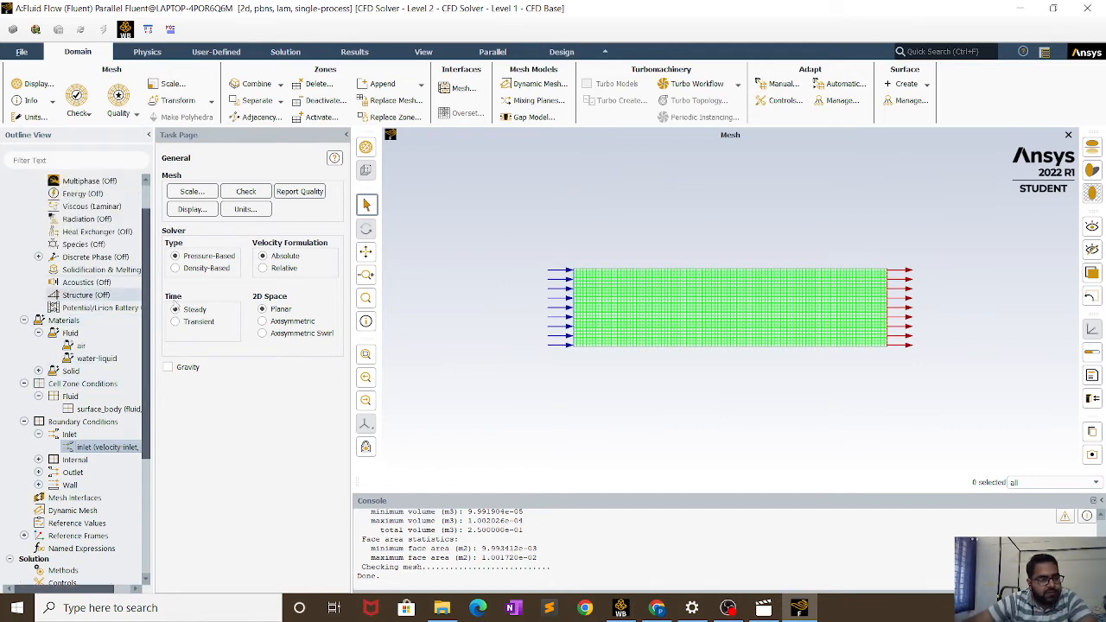
{"action": "scroll", "coordinate": [78, 406], "scroll_direction": "down", "scroll_amount": 2}
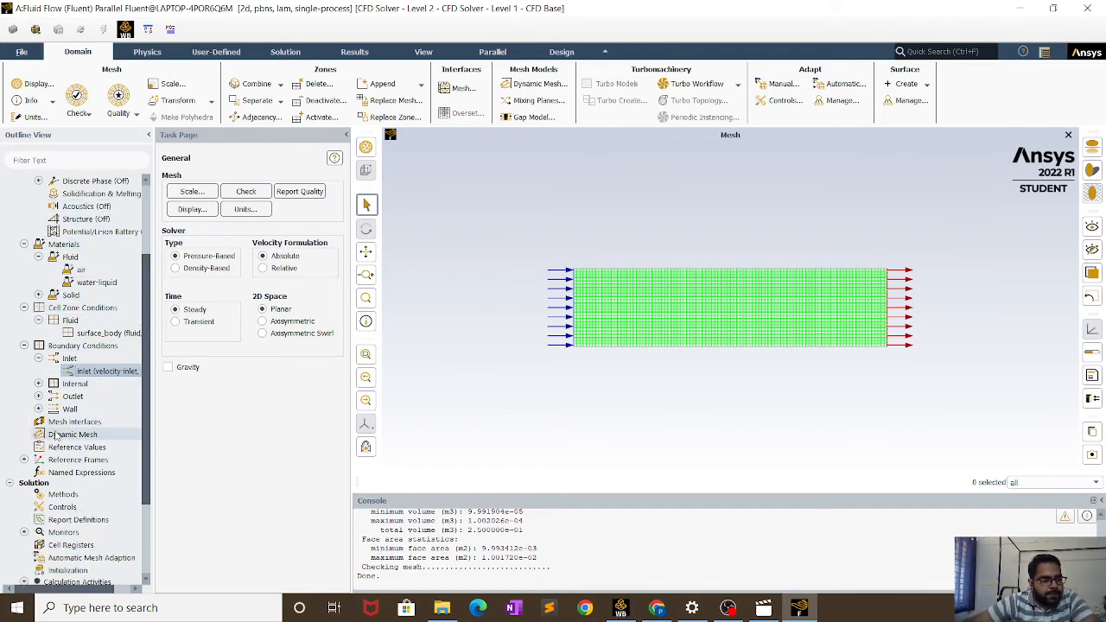
{"action": "scroll", "coordinate": [56, 436], "scroll_direction": "down", "scroll_amount": 2}
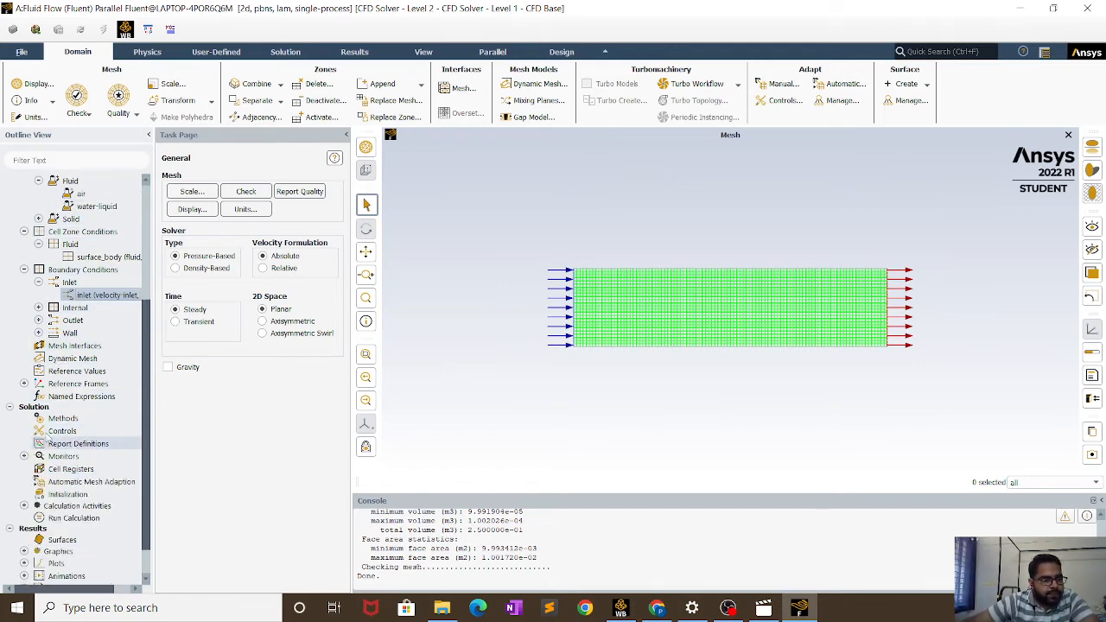
{"action": "double_click", "coordinate": [54, 421]}
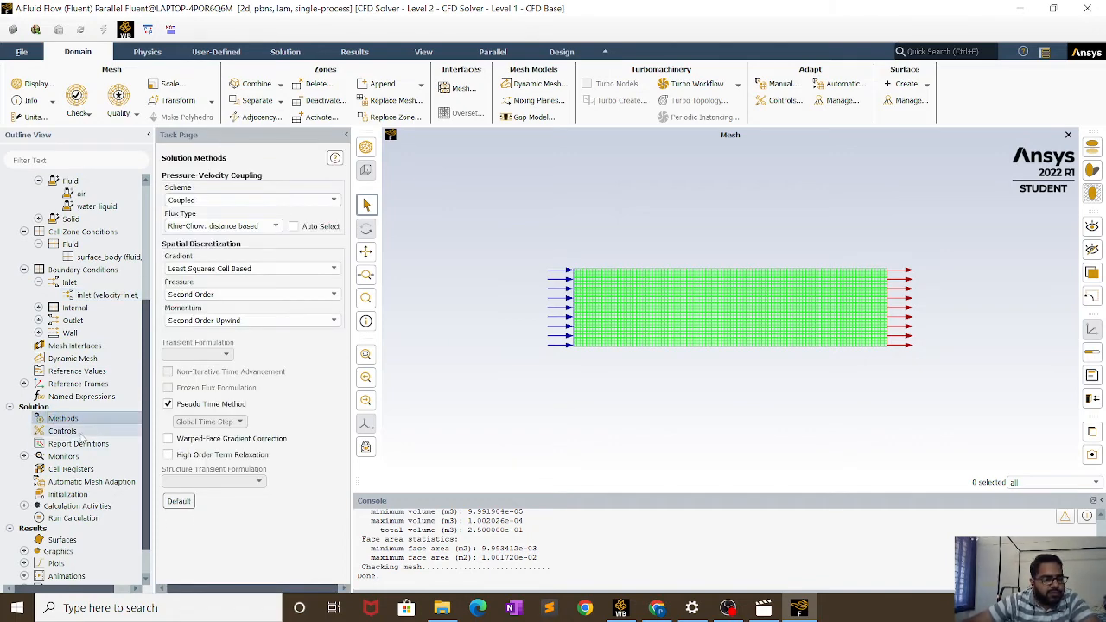
- Open the residual monitor settings, show the advanced options and select absolute as the convergence criterion
{"action": "left_click", "coordinate": [25, 456]}
{"action": "left_click", "coordinate": [69, 469]}
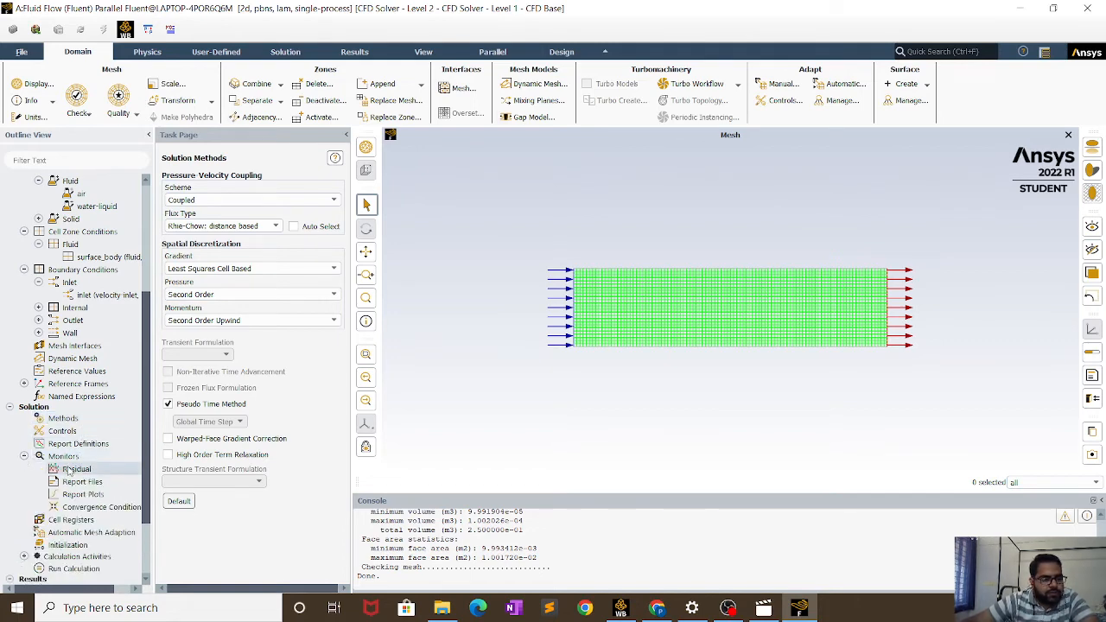
{"action": "double_click", "coordinate": [69, 469]}
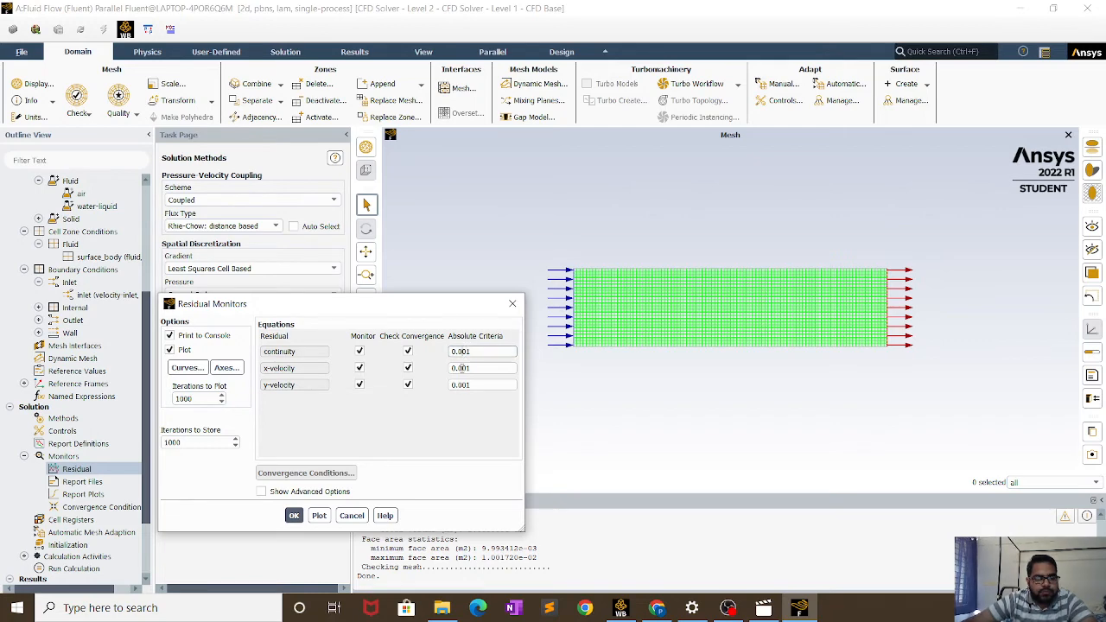
{"action": "left_click", "coordinate": [262, 492]}
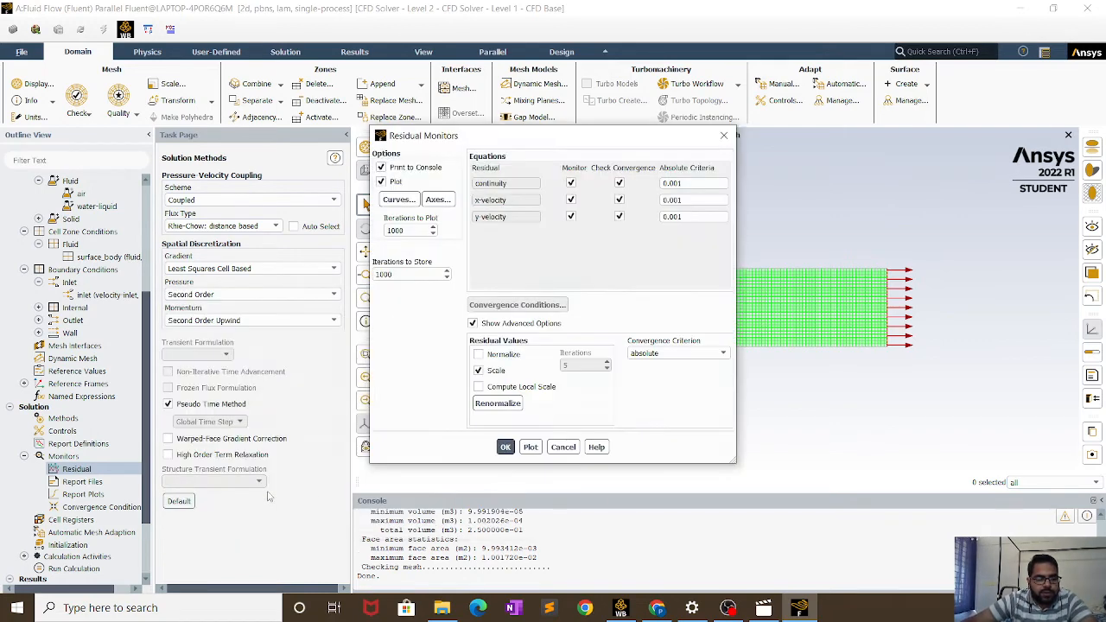
{"action": "left_click", "coordinate": [672, 354]}
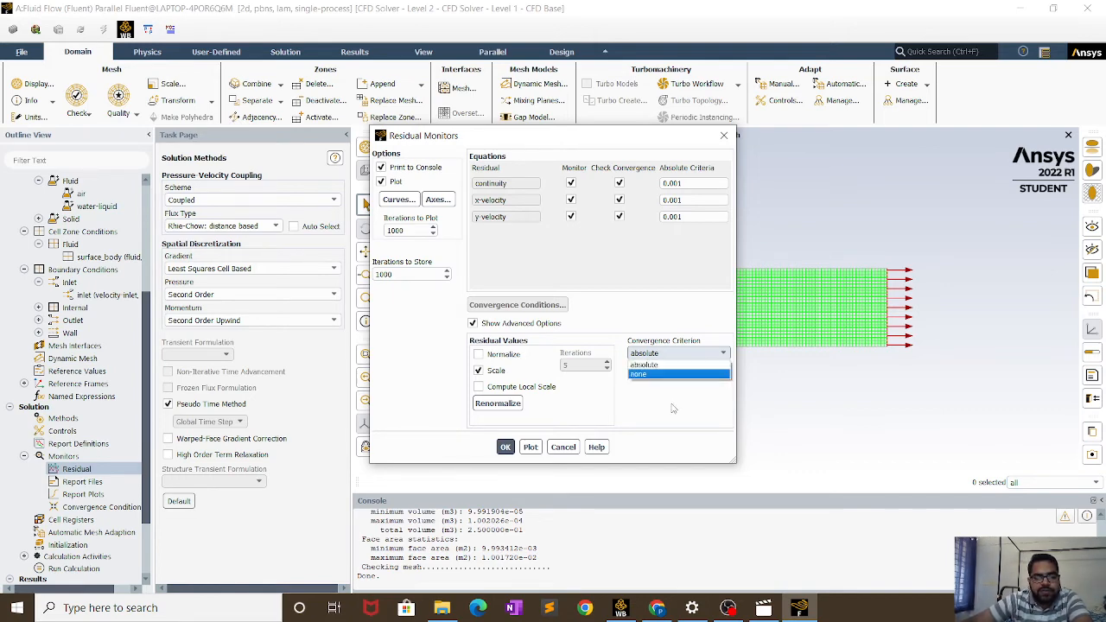
{"action": "left_click", "coordinate": [672, 363]}
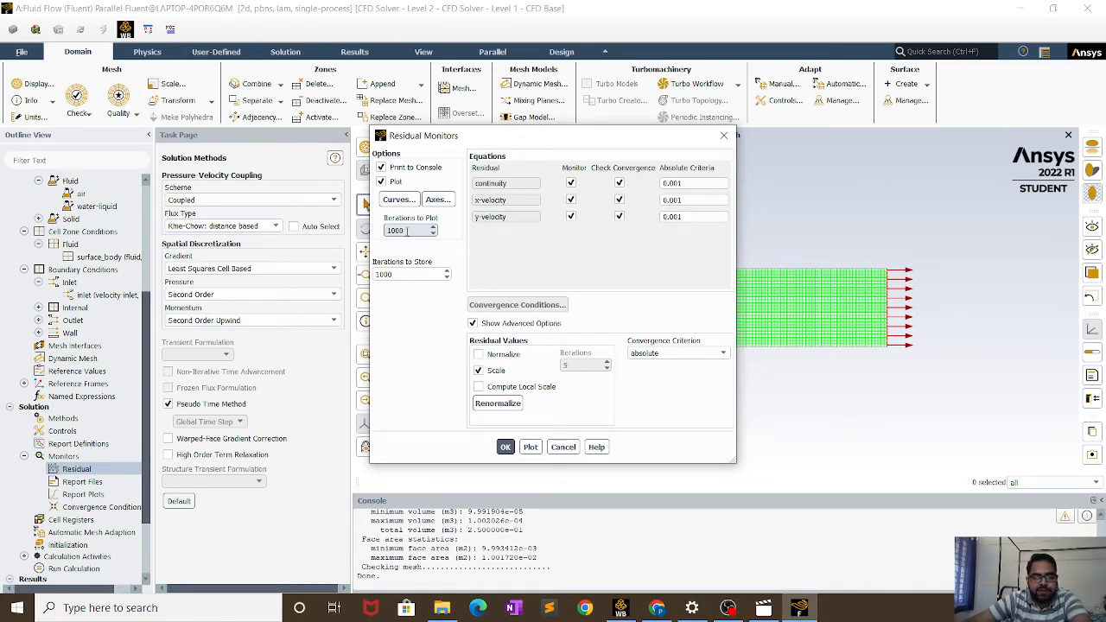
{"action": "left_click", "coordinate": [667, 356]}
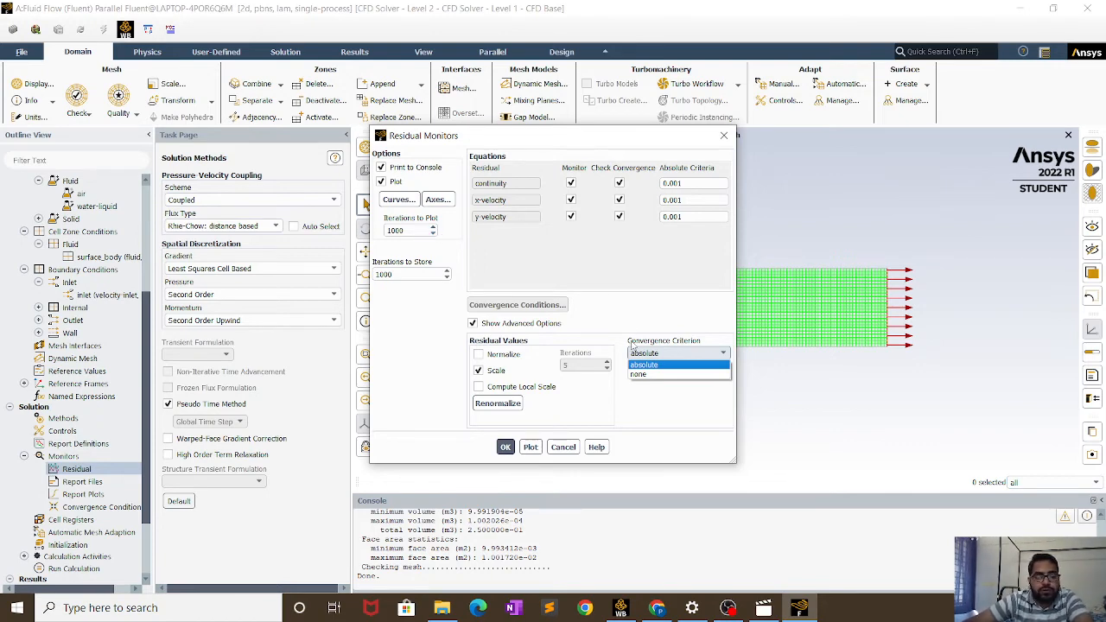
{"action": "left_click", "coordinate": [671, 366]}
- Set the absolute convergence criteria for continuity, x-velocity and y-velocity to 0.0001 and apply the residual settings
{"action": "left_click", "coordinate": [678, 183]}
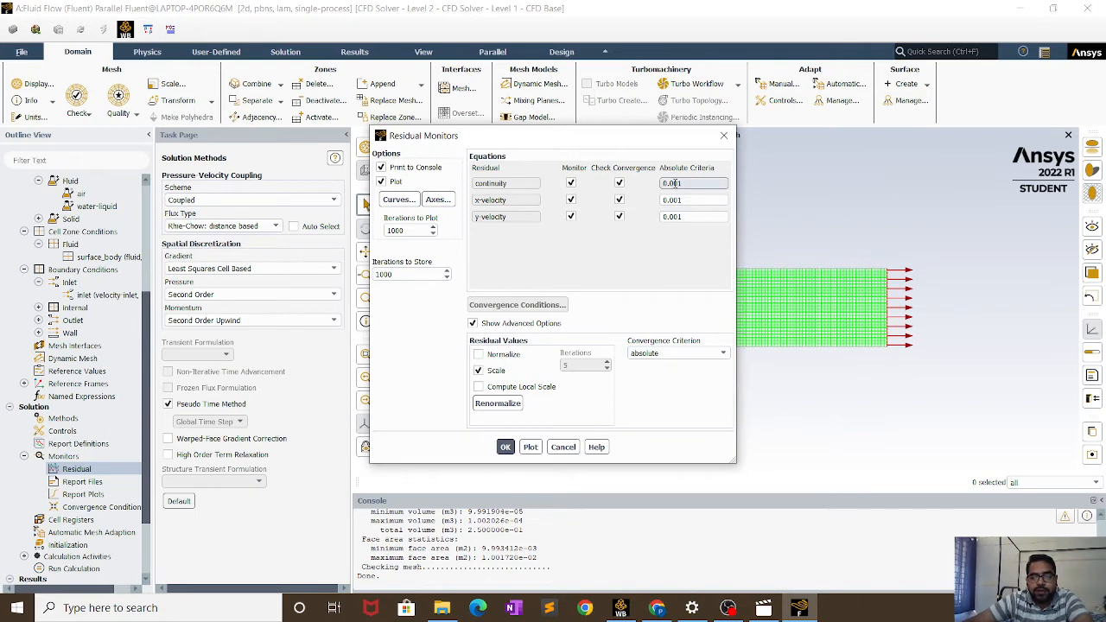
{"action": "type", "text": "0"}
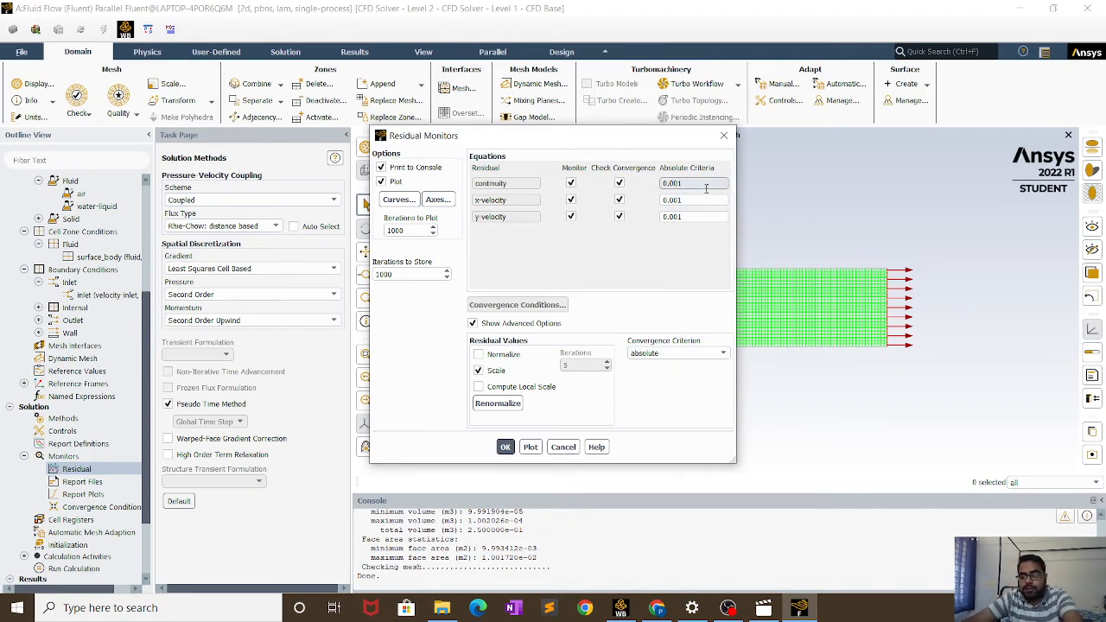
{"action": "left_click", "coordinate": [680, 199]}
{"action": "type", "text": "0"}
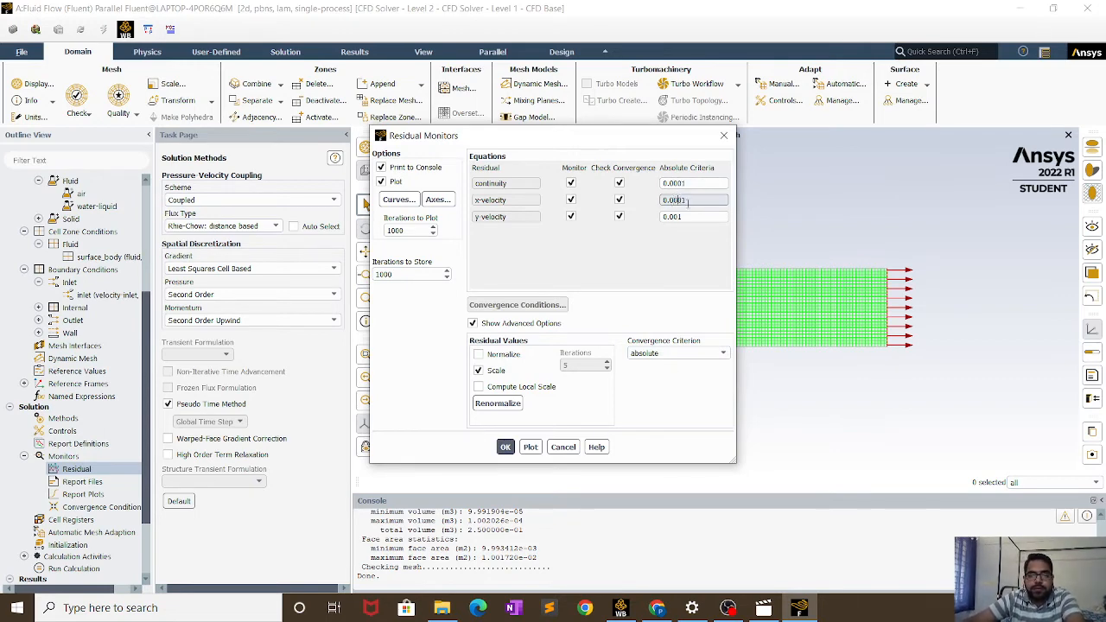
{"action": "key", "text": "Tab"}
{"action": "left_click", "coordinate": [674, 216]}
{"action": "type", "text": "0"}
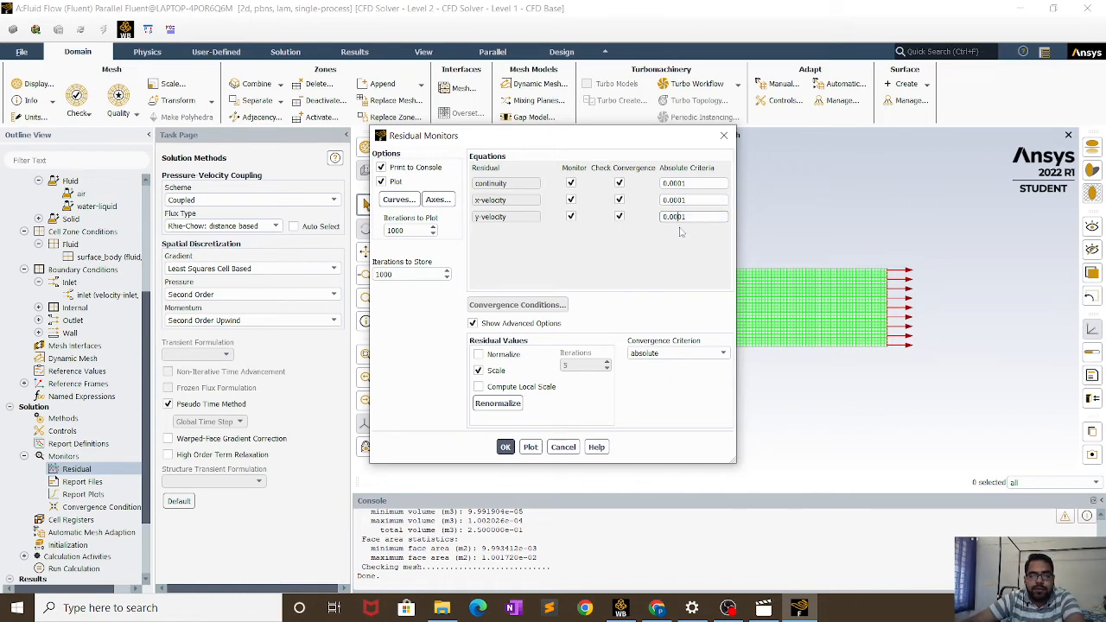
{"action": "left_click", "coordinate": [505, 447]}
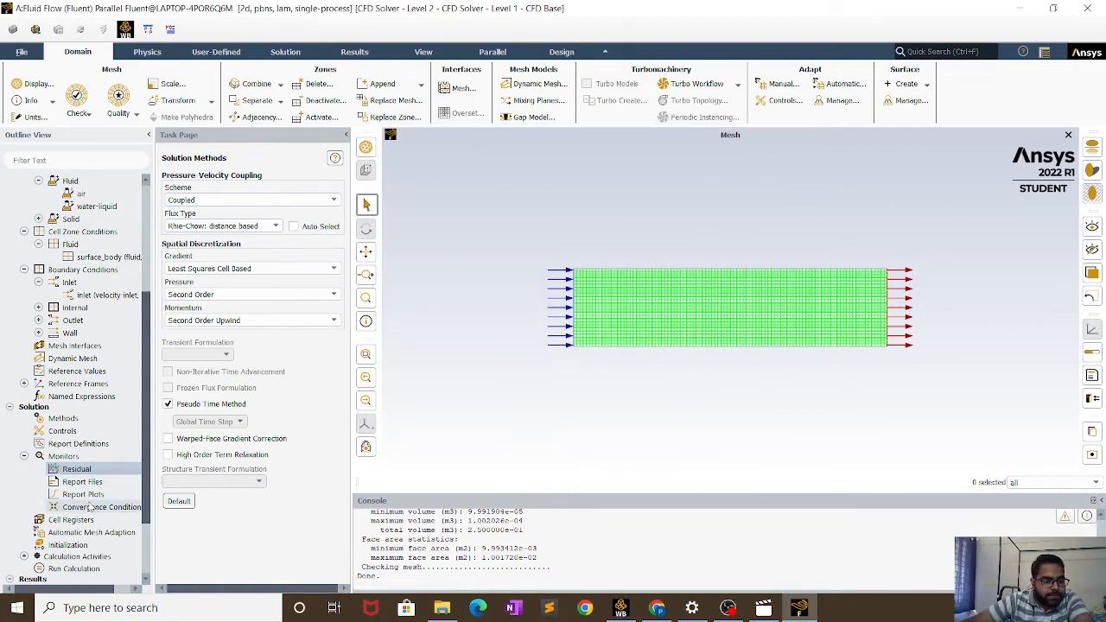
- Initialize the solution using the Hybrid Initialization method
{"action": "scroll", "coordinate": [91, 508], "scroll_direction": "down", "scroll_amount": 2}
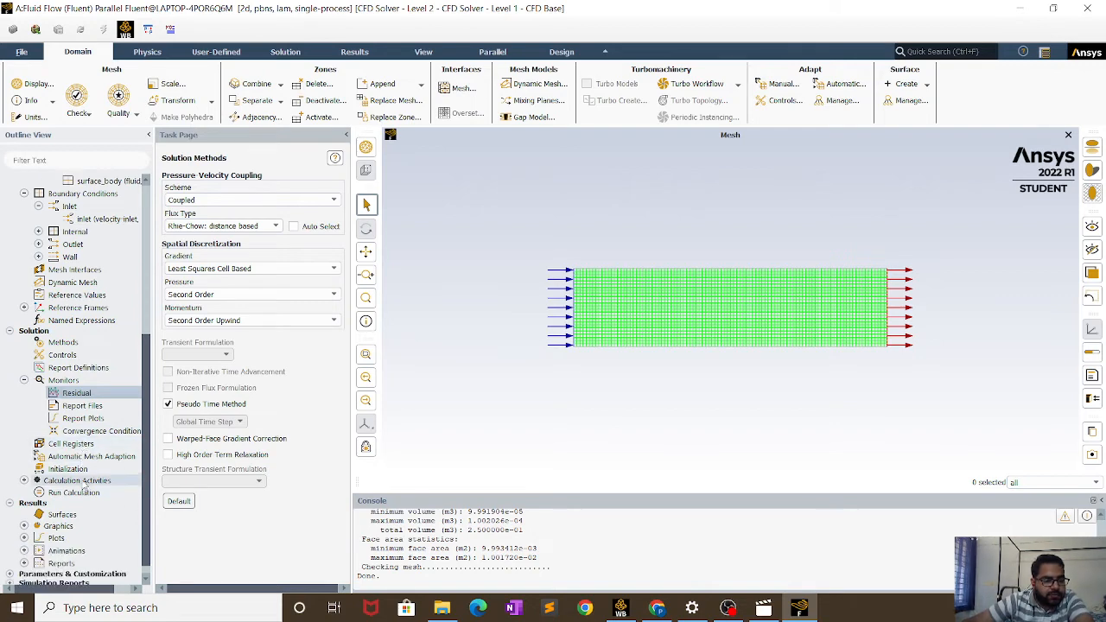
{"action": "double_click", "coordinate": [68, 469]}
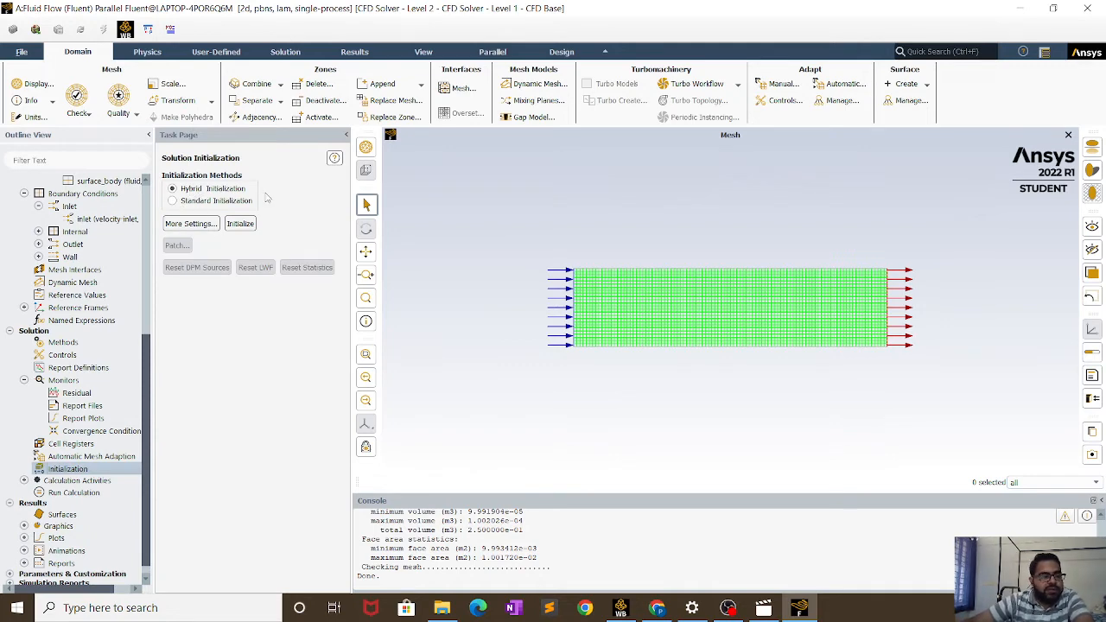
{"action": "left_click", "coordinate": [193, 204]}
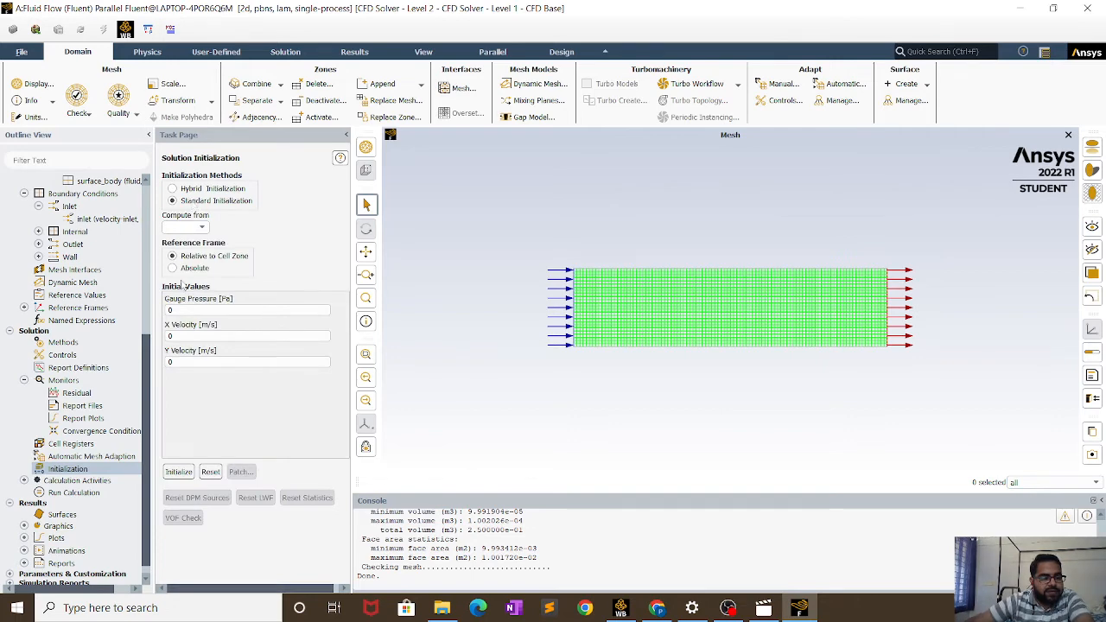
{"action": "left_click", "coordinate": [194, 190]}
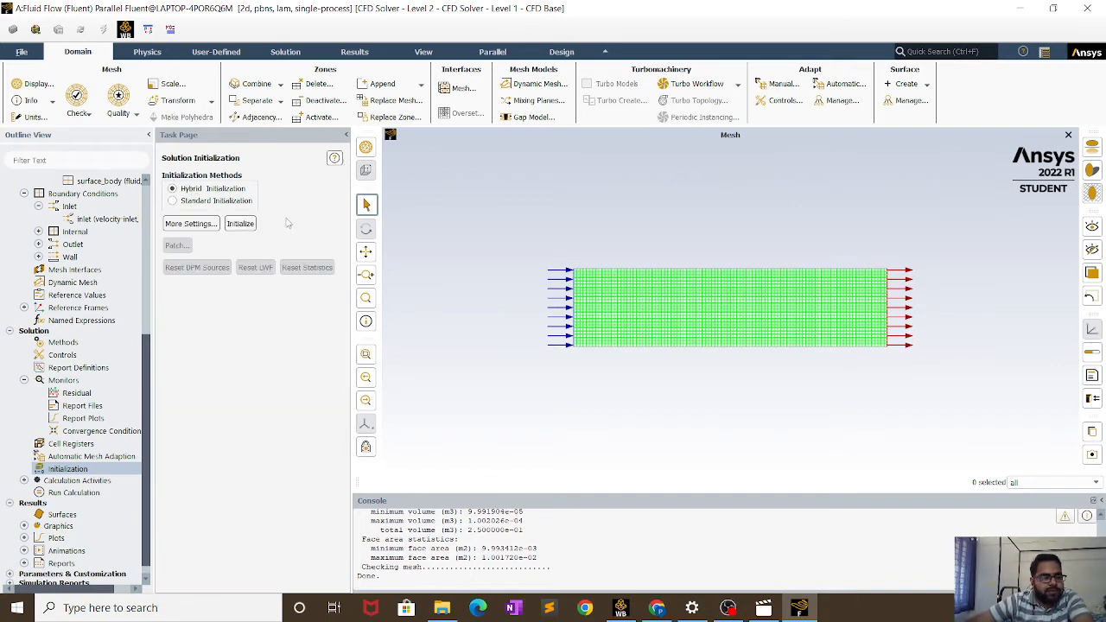
{"action": "left_click", "coordinate": [234, 224]}
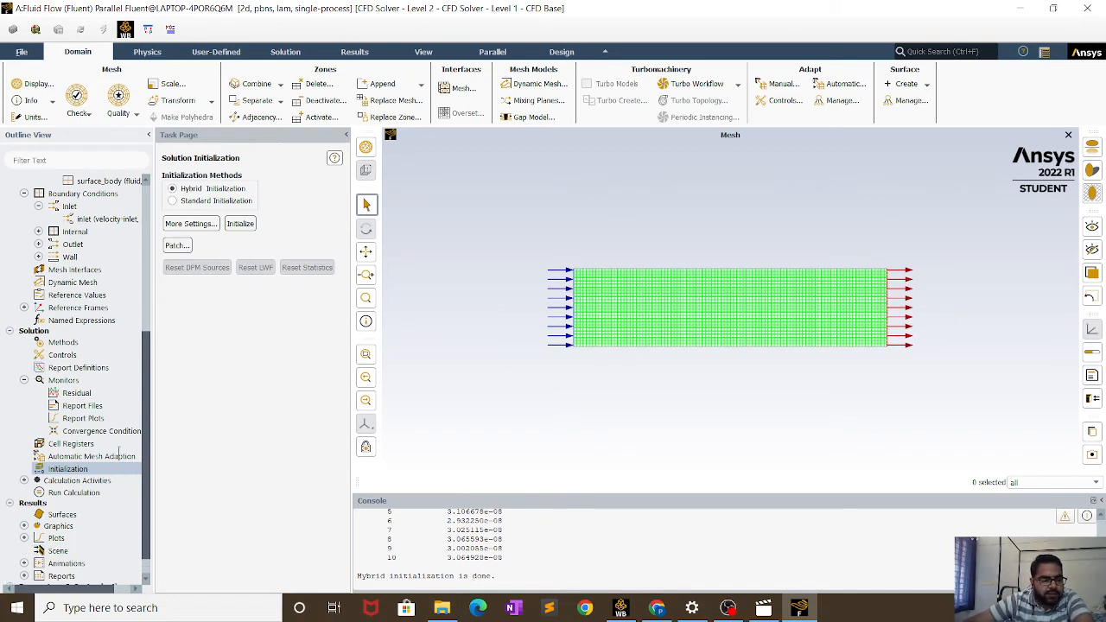
- Run the calculation with the number of iterations set to 1000 and acknowledge its completion
{"action": "left_click", "coordinate": [91, 494]}
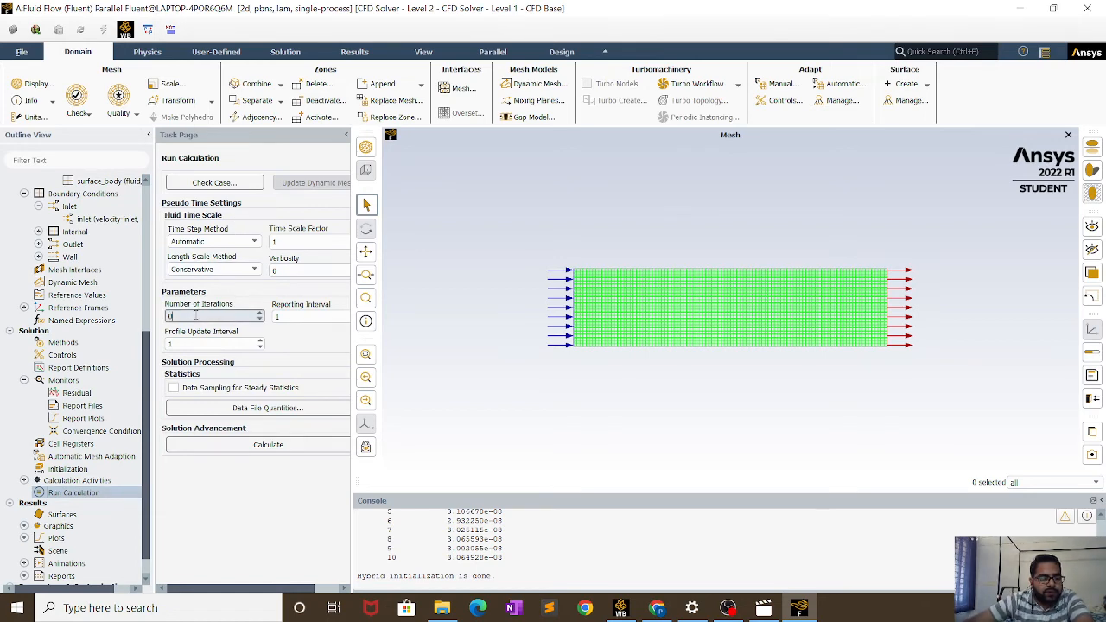
{"action": "key", "text": "BackSpace"}
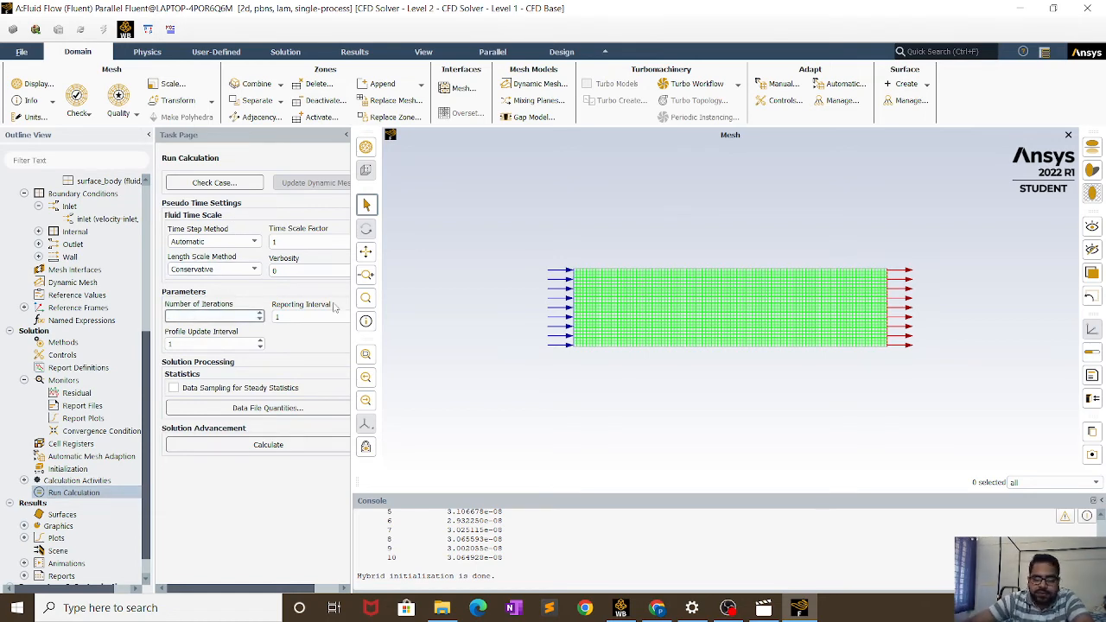
{"action": "type", "text": "1000"}
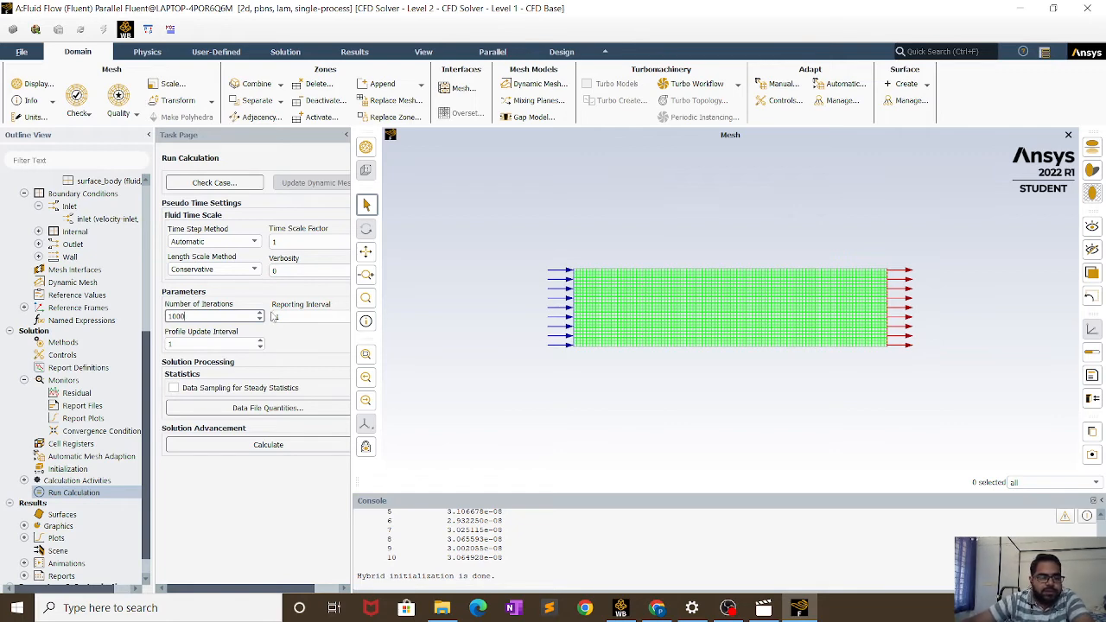
{"action": "left_click", "coordinate": [199, 316]}
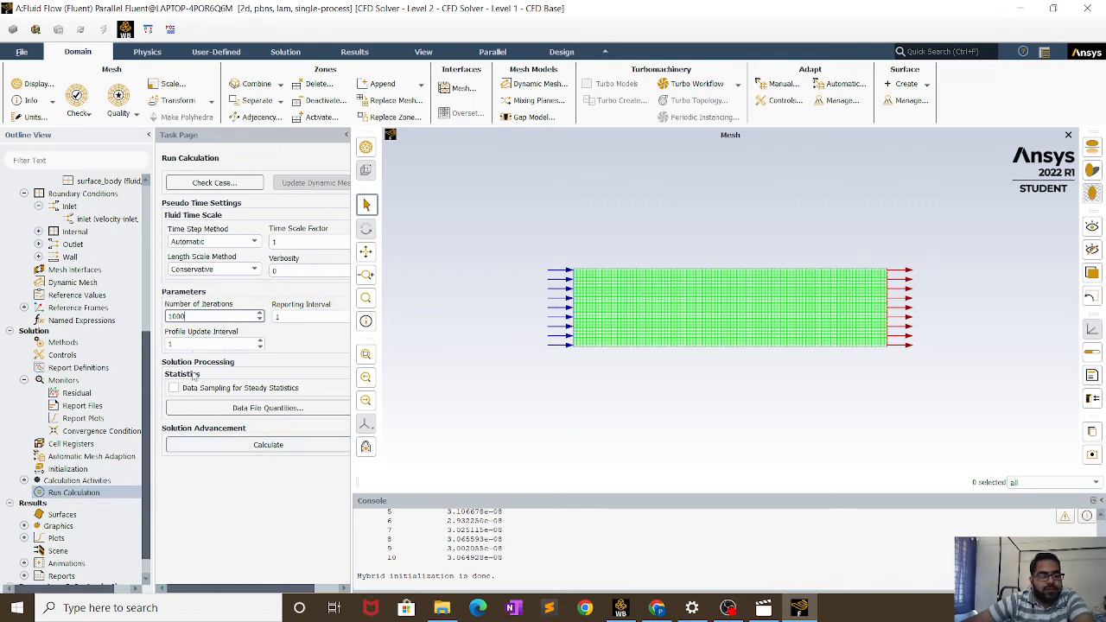
{"action": "left_click", "coordinate": [265, 445]}
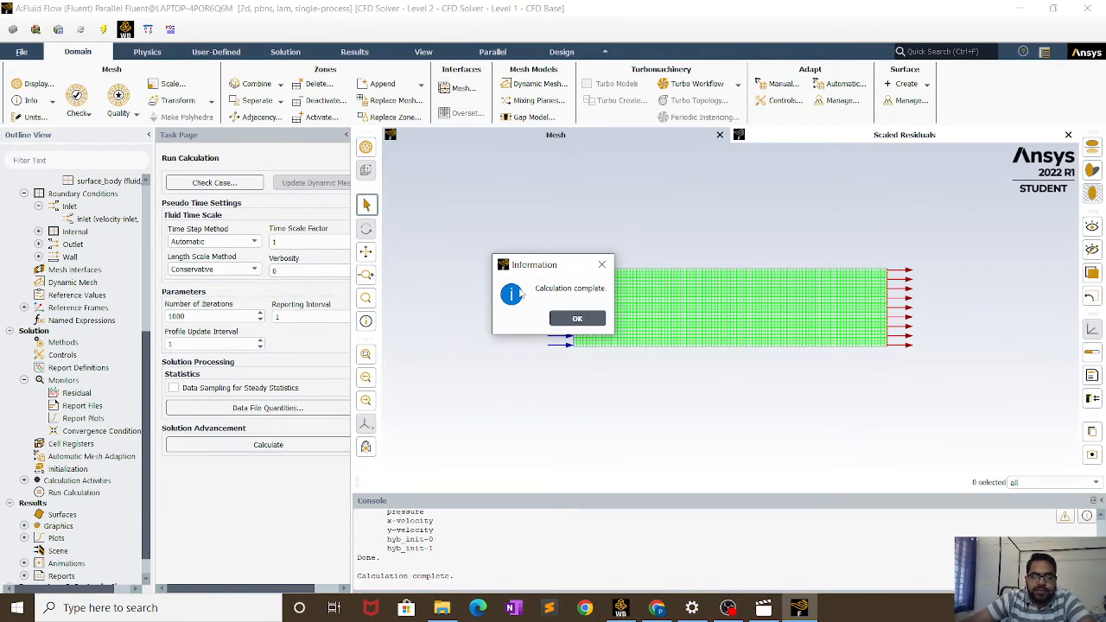
{"action": "left_click", "coordinate": [578, 319]}
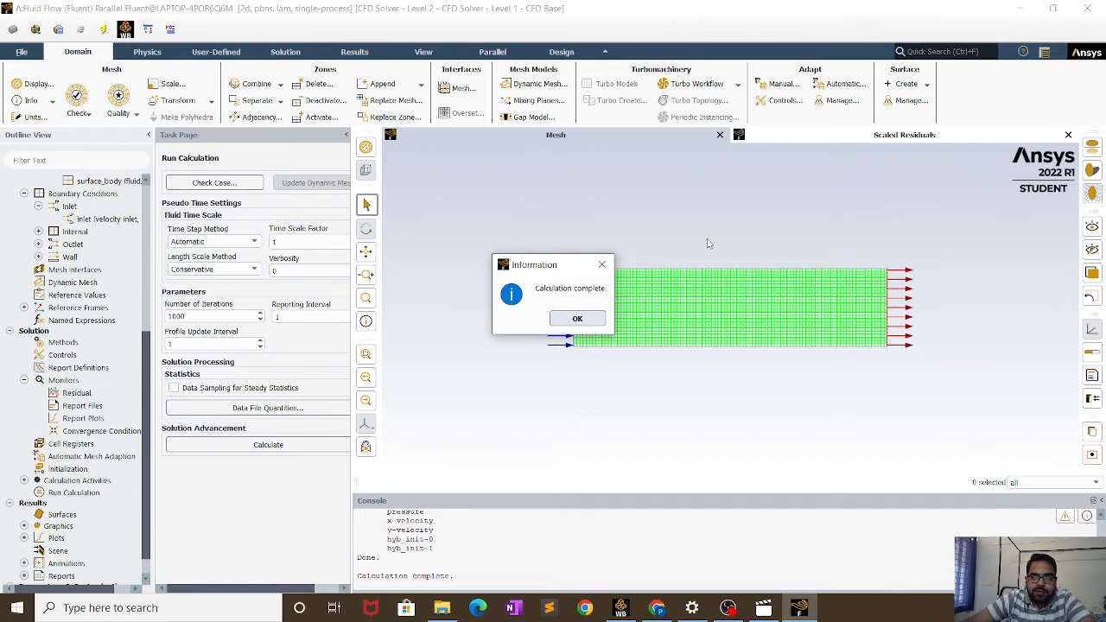
- Examine the iteration history in the console and the scaled residuals plot for convergence
{"action": "scroll", "coordinate": [416, 562], "scroll_direction": "up", "scroll_amount": 1}
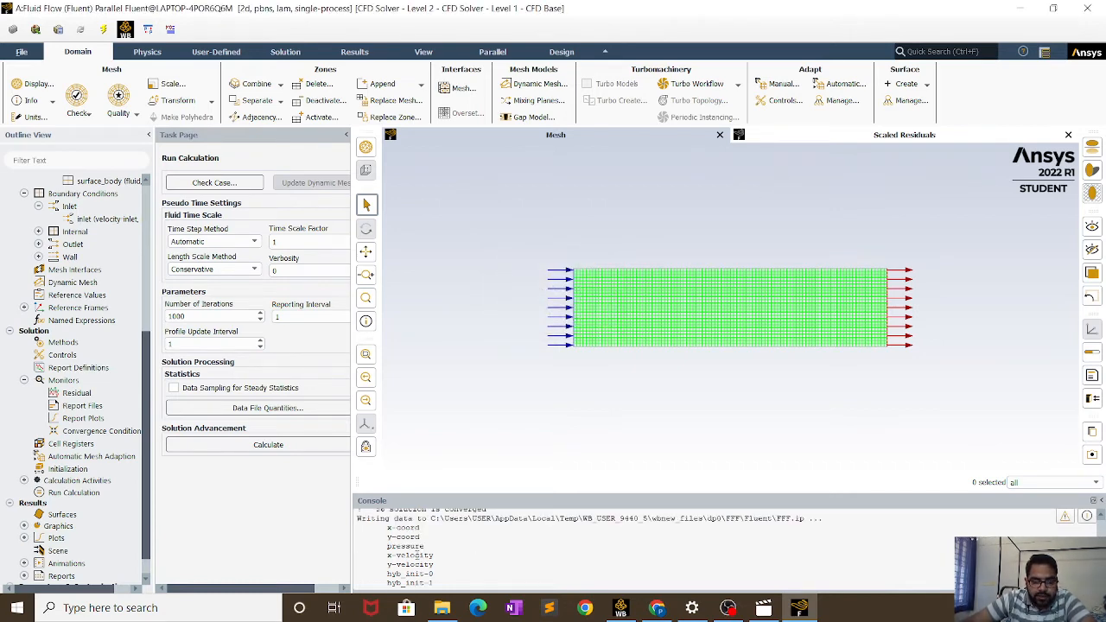
{"action": "scroll", "coordinate": [419, 557], "scroll_direction": "up", "scroll_amount": 2}
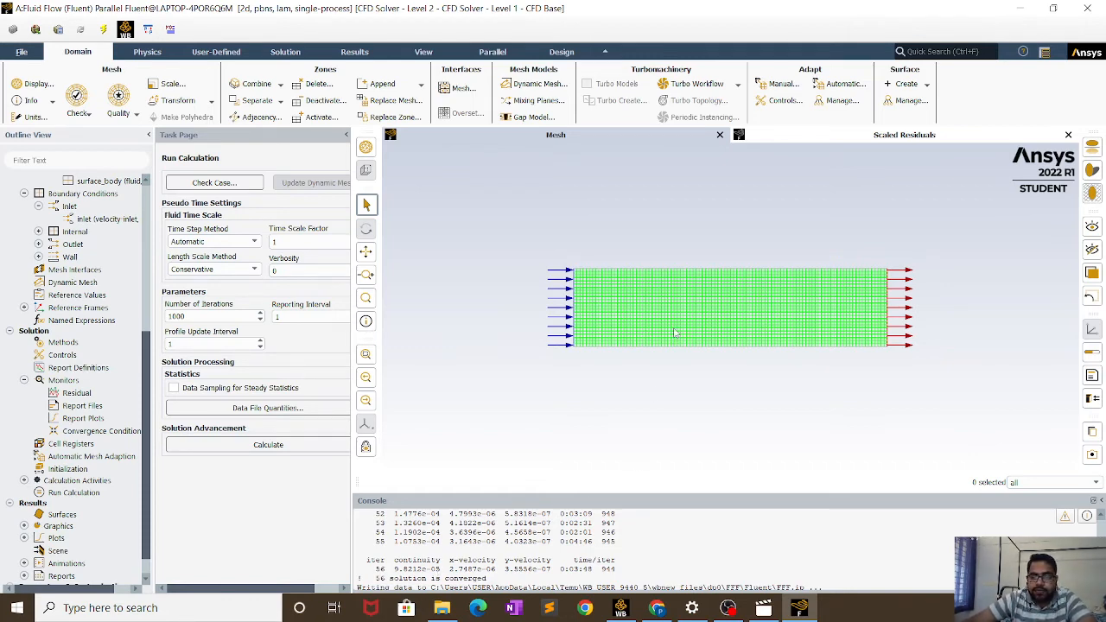
{"action": "left_click", "coordinate": [848, 135]}
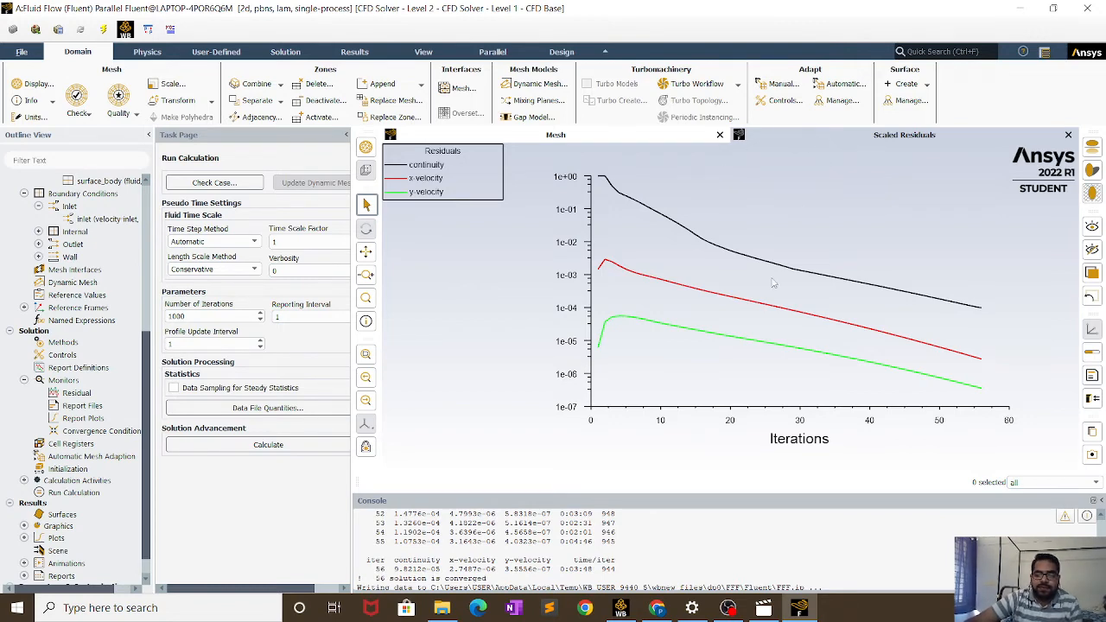
{"action": "scroll", "coordinate": [86, 445], "scroll_direction": "down", "scroll_amount": 1}
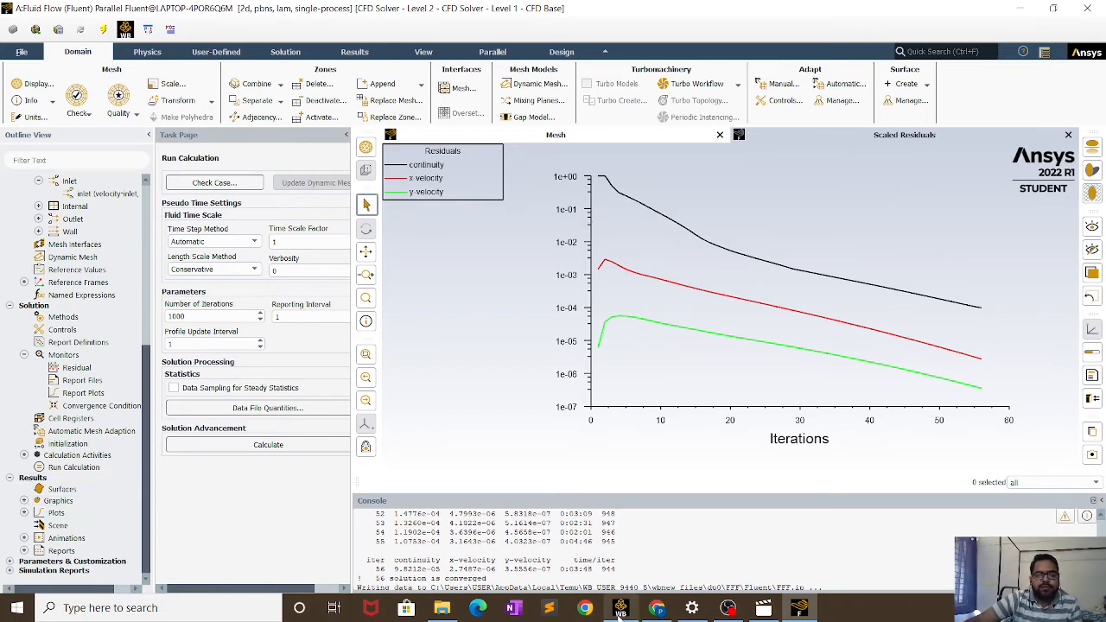
{"action": "mouse_move", "coordinate": [619, 609]}
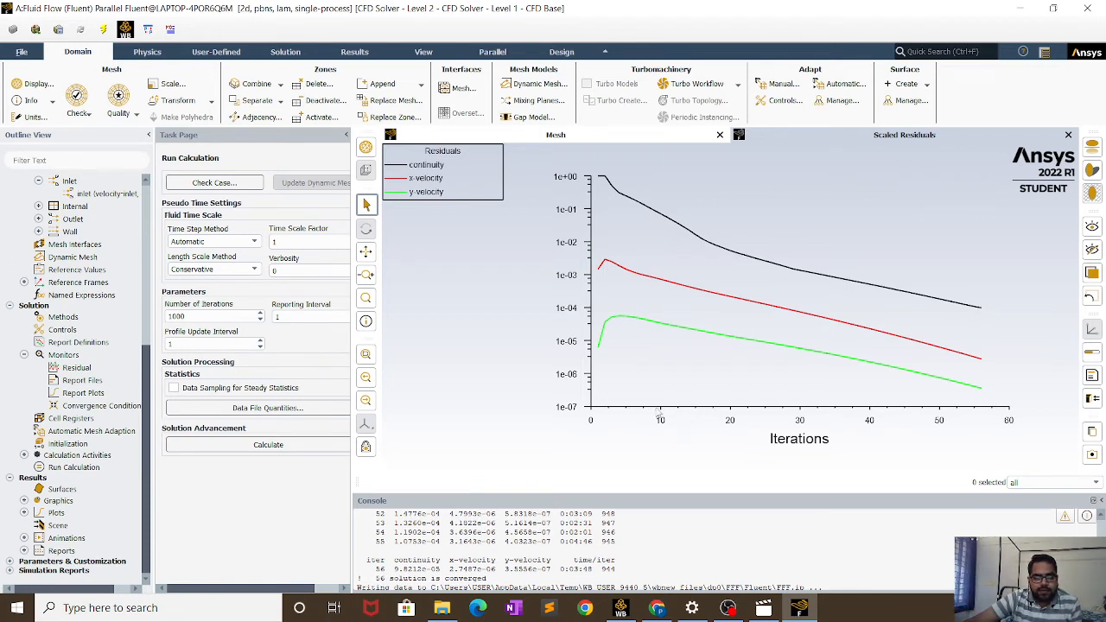
- Create and display the filled contour plot contour-1 of velocity magnitude
{"action": "left_click", "coordinate": [24, 502]}
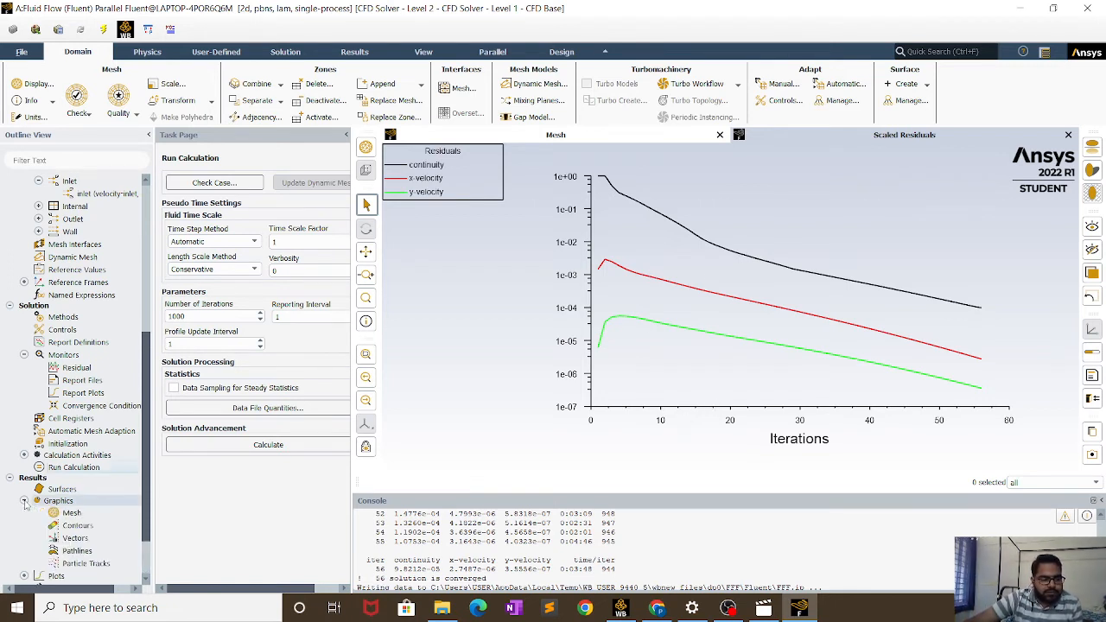
{"action": "scroll", "coordinate": [76, 518], "scroll_direction": "down", "scroll_amount": 1}
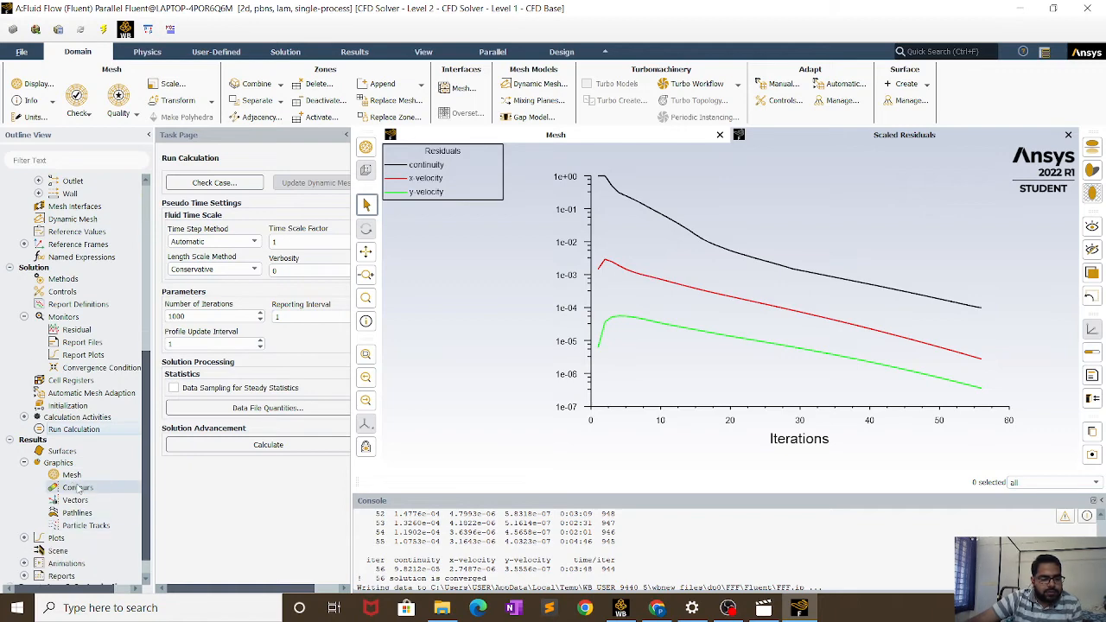
{"action": "double_click", "coordinate": [76, 488]}
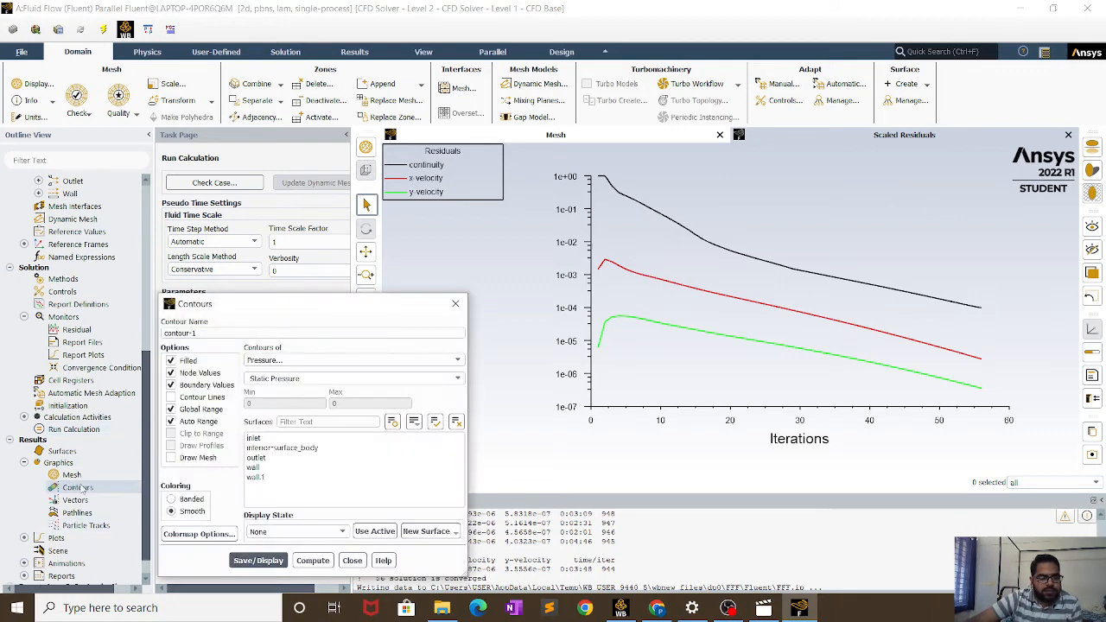
{"action": "left_click", "coordinate": [339, 361]}
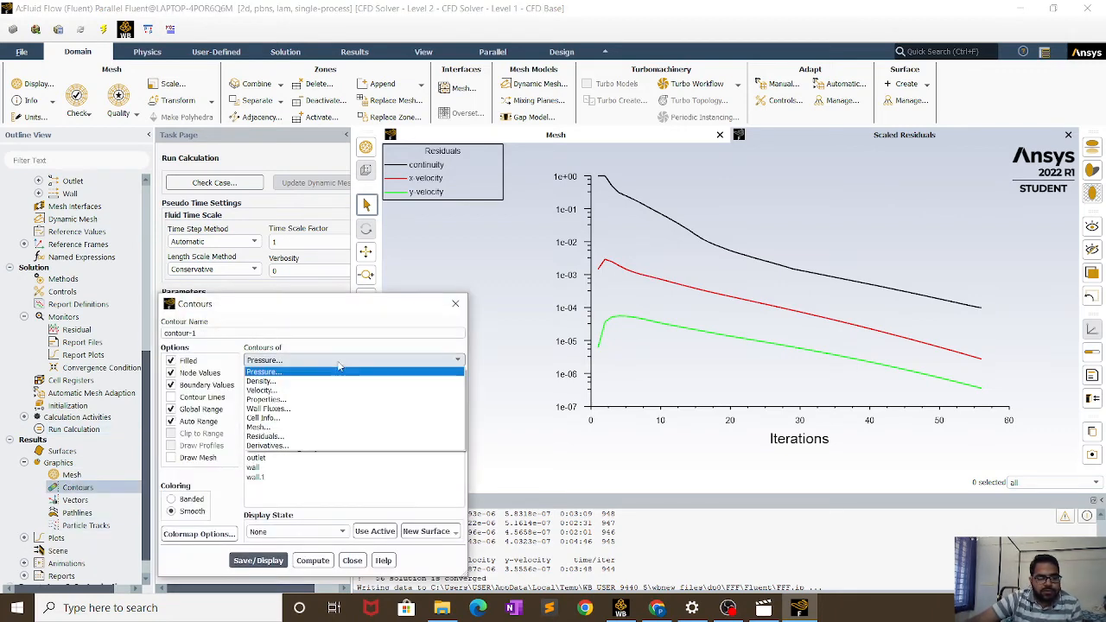
{"action": "left_click", "coordinate": [339, 391]}
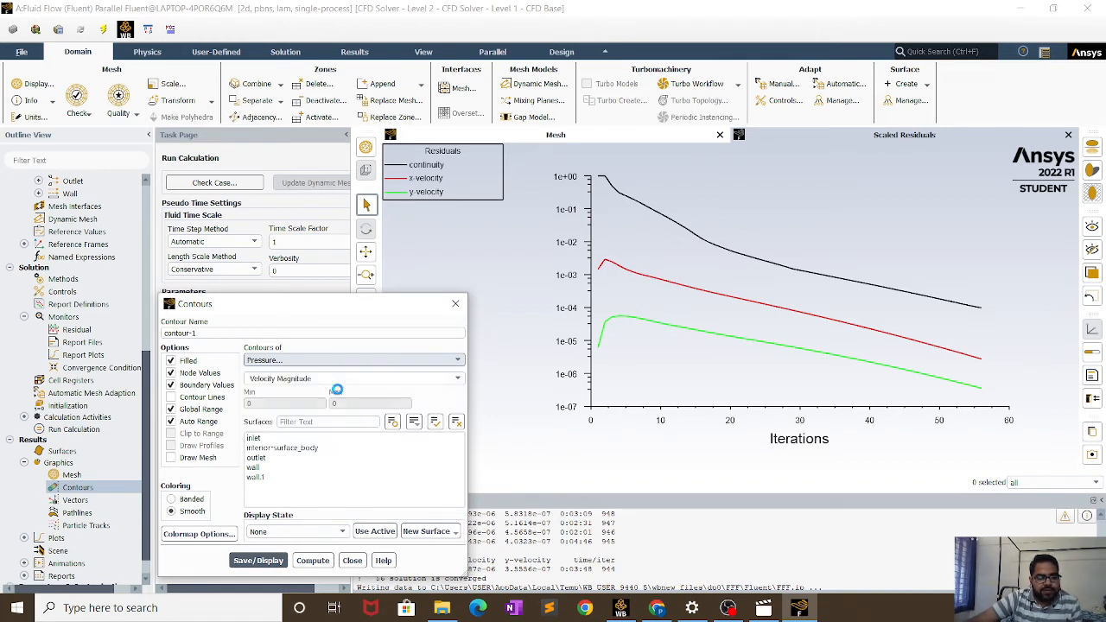
{"action": "left_click", "coordinate": [270, 562]}
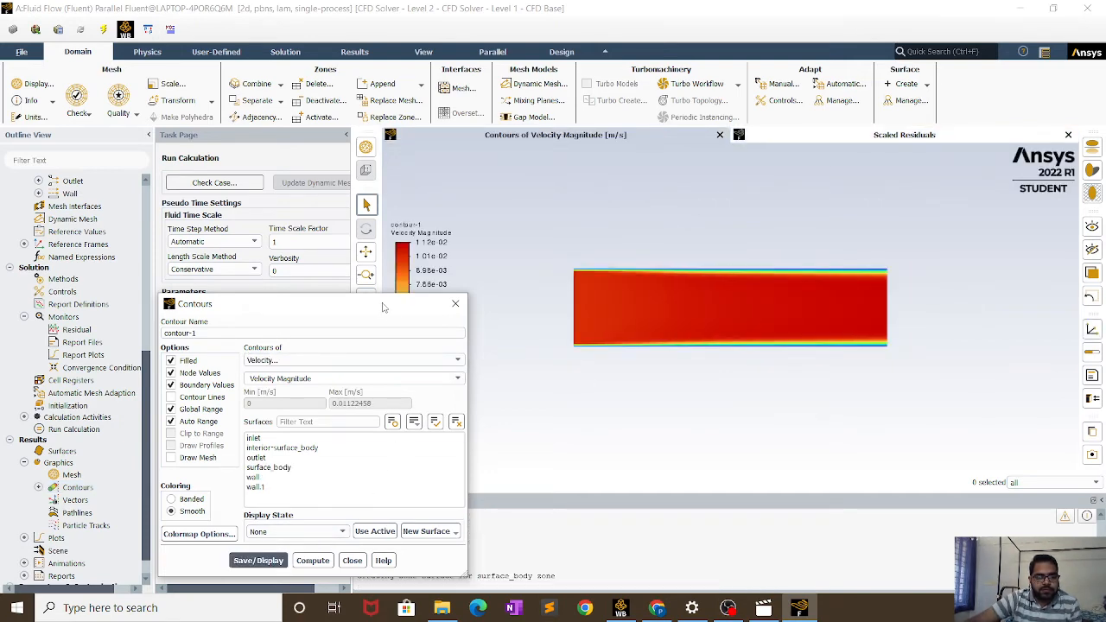
- Uncover the contour legend and inspect the velocity distribution along the channel, particularly near the walls
{"action": "left_click_drag", "start_coordinate": [342, 298], "coordinate": [218, 202]}
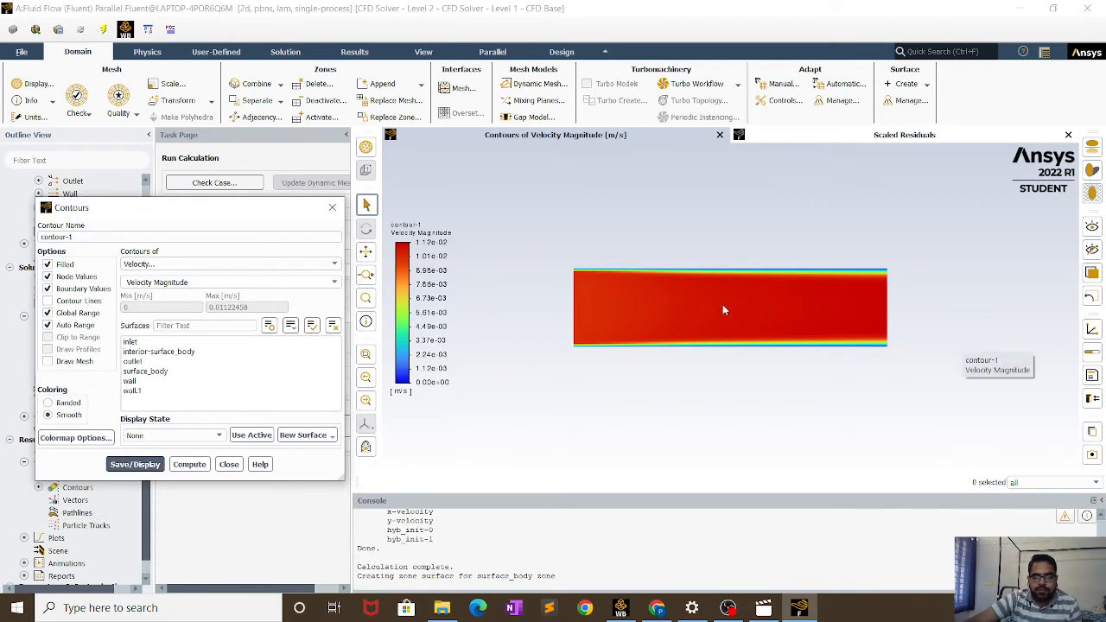
{"action": "scroll", "coordinate": [751, 337], "scroll_direction": "up", "scroll_amount": 2}
{"action": "scroll", "coordinate": [751, 333], "scroll_direction": "up", "scroll_amount": 4}
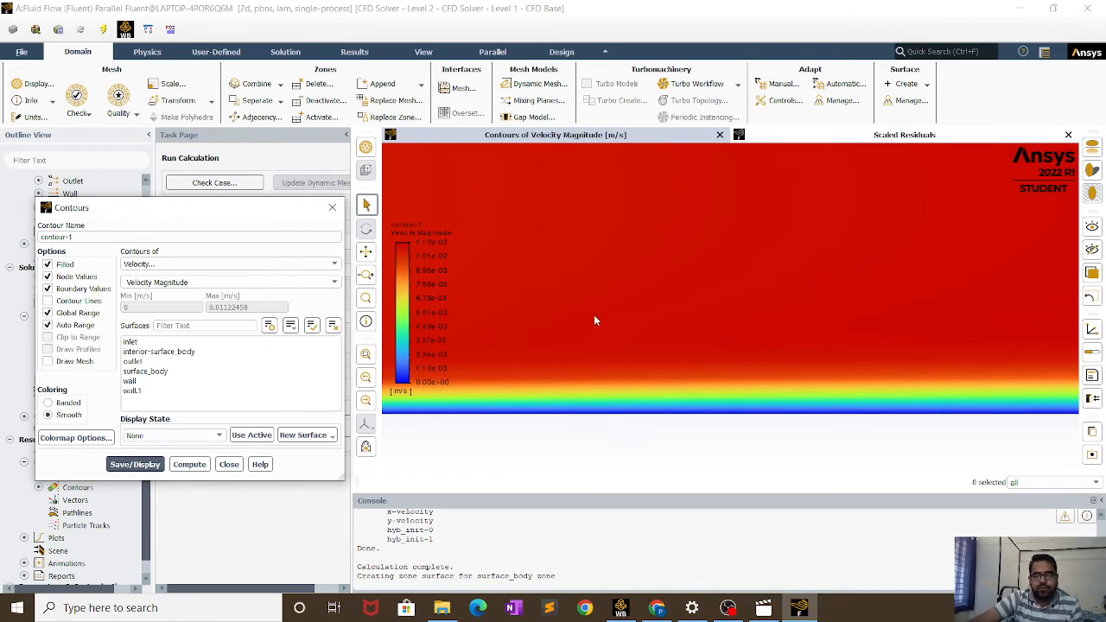
{"action": "scroll", "coordinate": [593, 271], "scroll_direction": "up", "scroll_amount": 2}
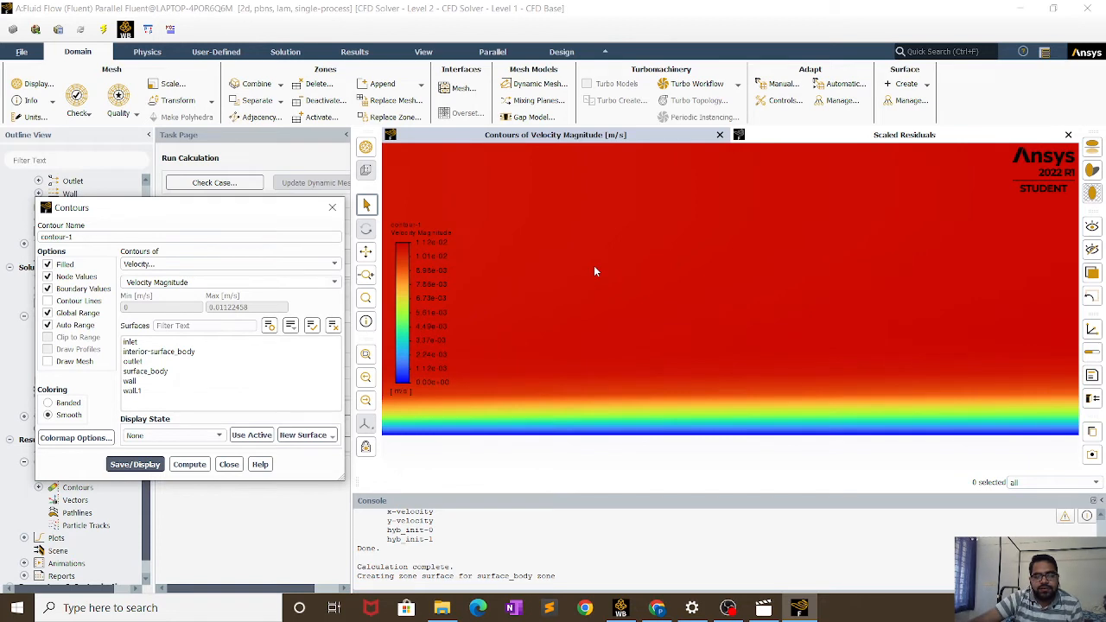
{"action": "scroll", "coordinate": [594, 271], "scroll_direction": "up", "scroll_amount": 2}
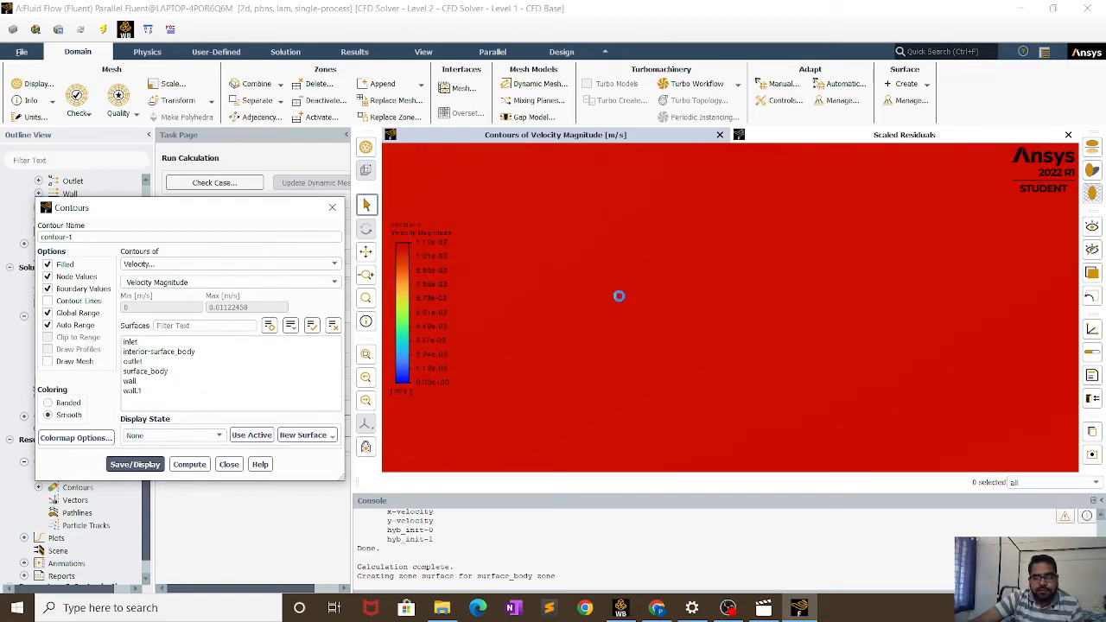
{"action": "scroll", "coordinate": [619, 295], "scroll_direction": "down", "scroll_amount": 1}
{"action": "scroll", "coordinate": [700, 376], "scroll_direction": "down", "scroll_amount": 1}
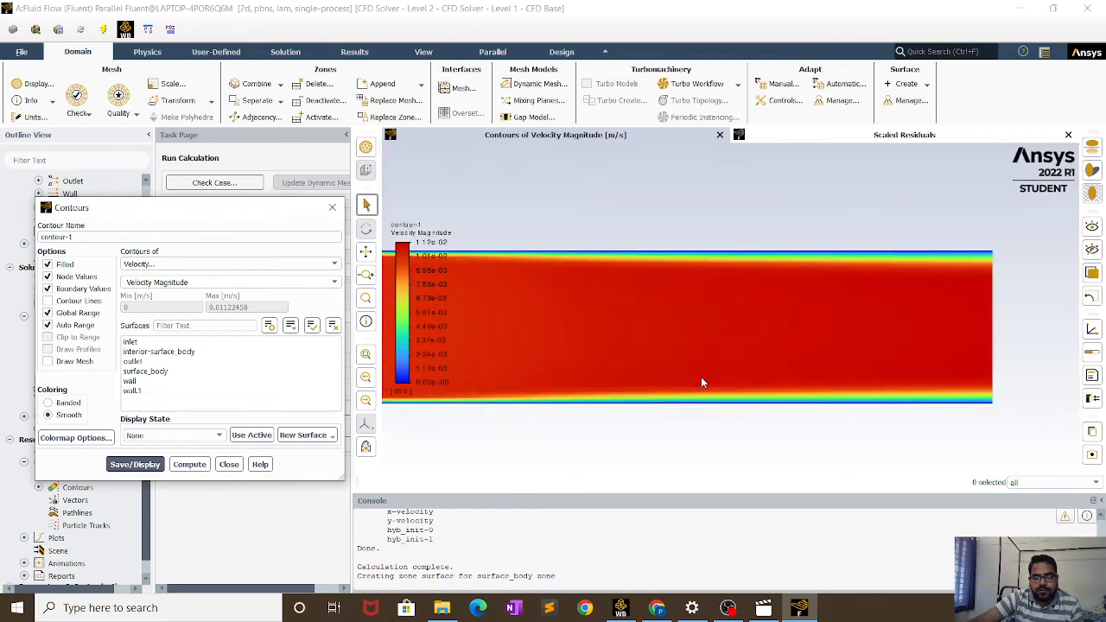
{"action": "scroll", "coordinate": [665, 392], "scroll_direction": "down", "scroll_amount": 2}
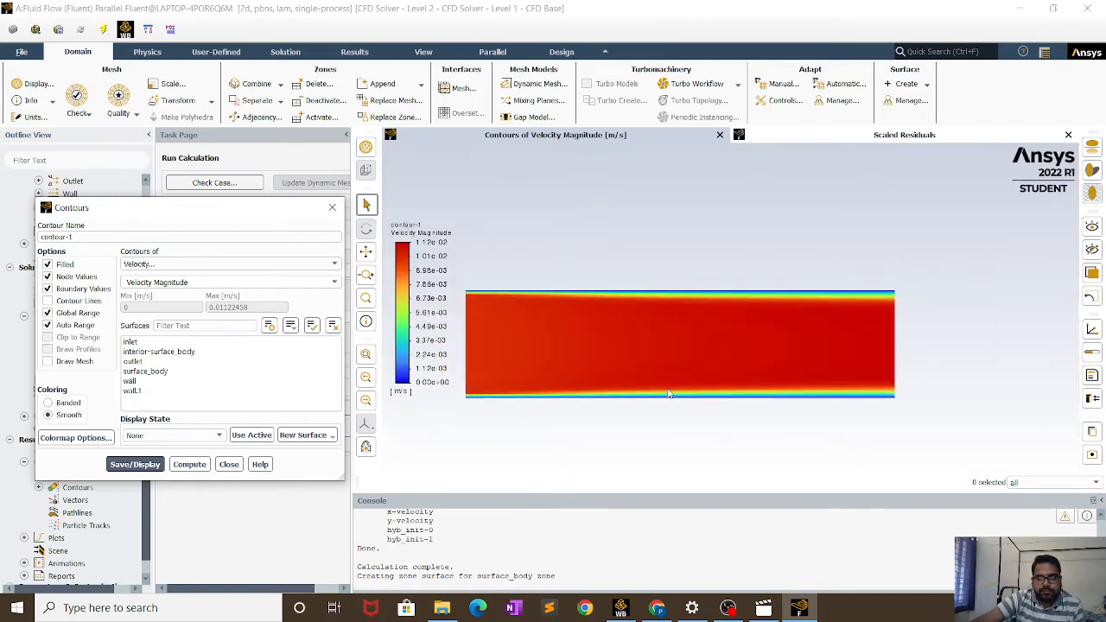
{"action": "scroll", "coordinate": [669, 391], "scroll_direction": "up", "scroll_amount": 1}
{"action": "scroll", "coordinate": [862, 361], "scroll_direction": "down", "scroll_amount": 3}
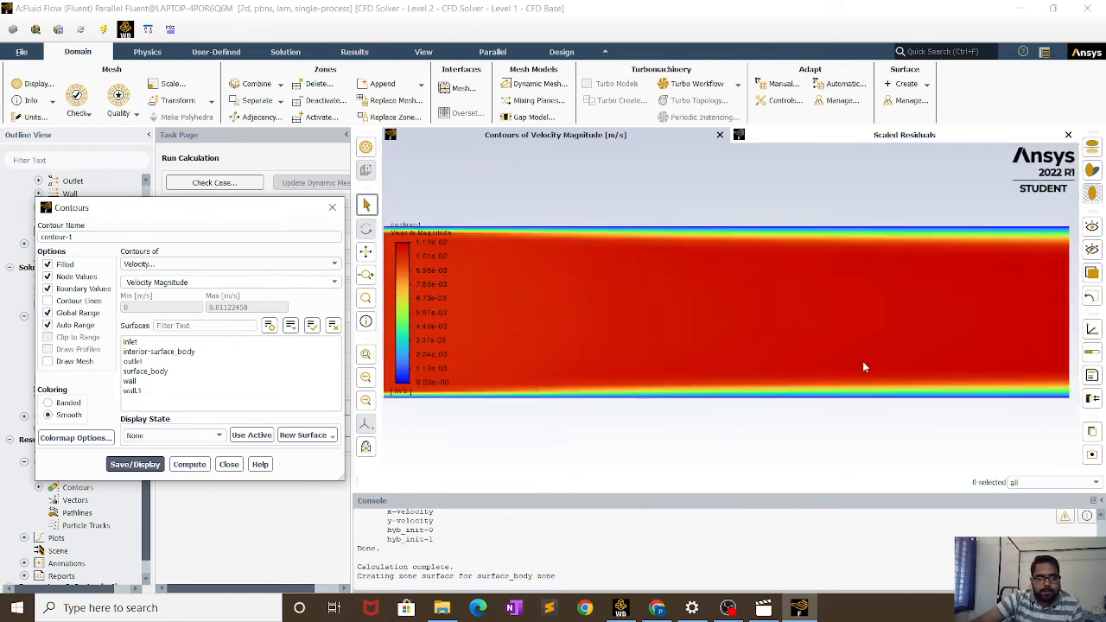
- Change contour-1 to static pressure, display it, and inspect the pressure distribution along the channel
{"action": "left_click", "coordinate": [221, 265]}
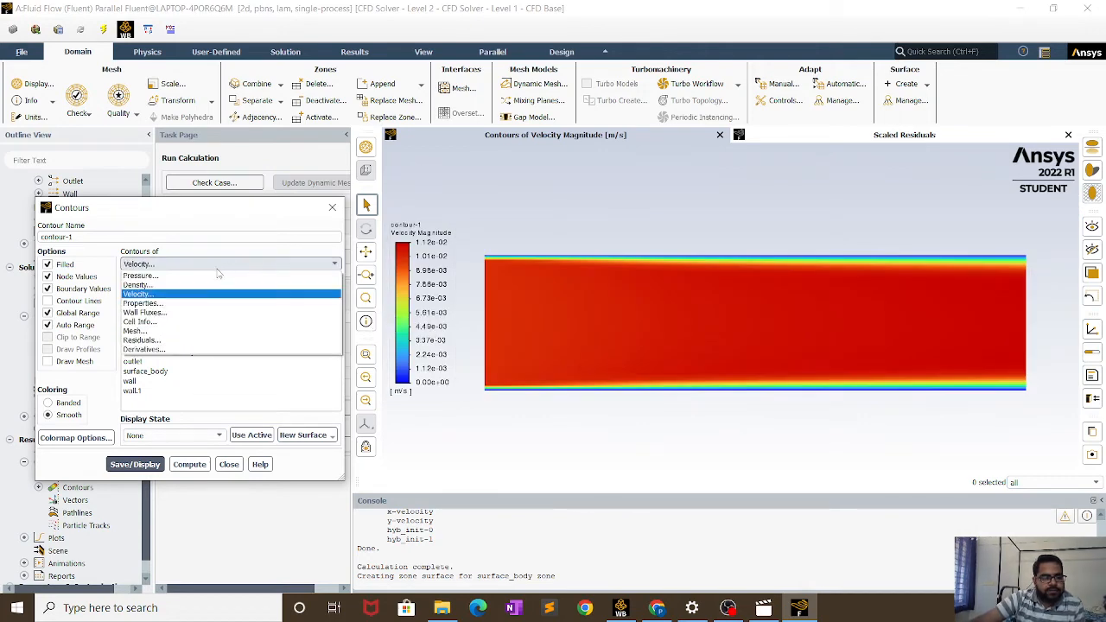
{"action": "left_click", "coordinate": [212, 277]}
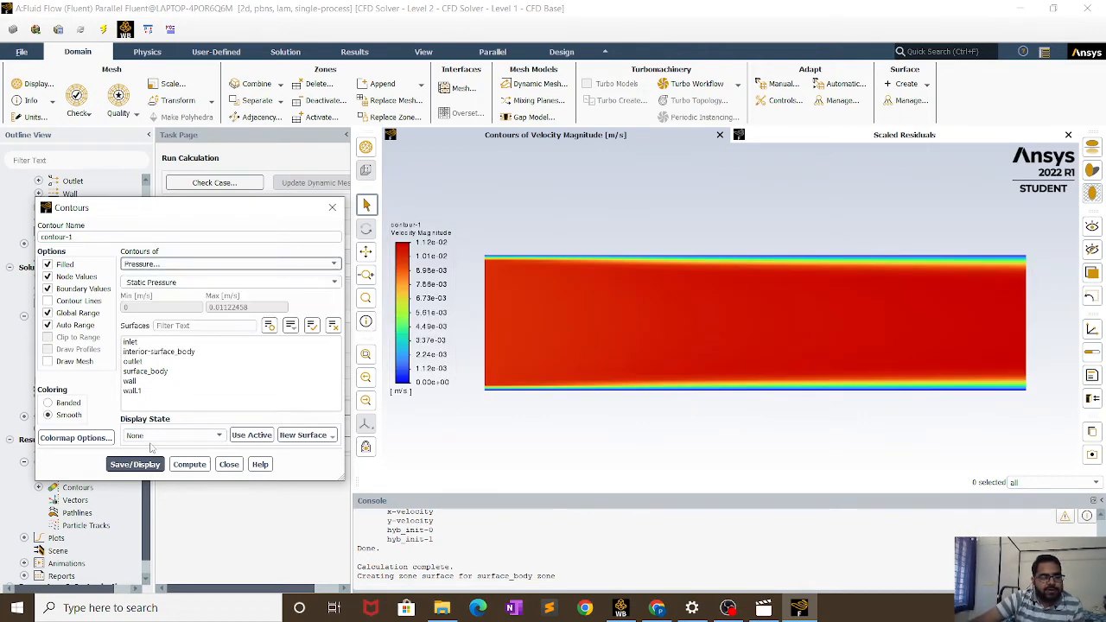
{"action": "left_click", "coordinate": [142, 464]}
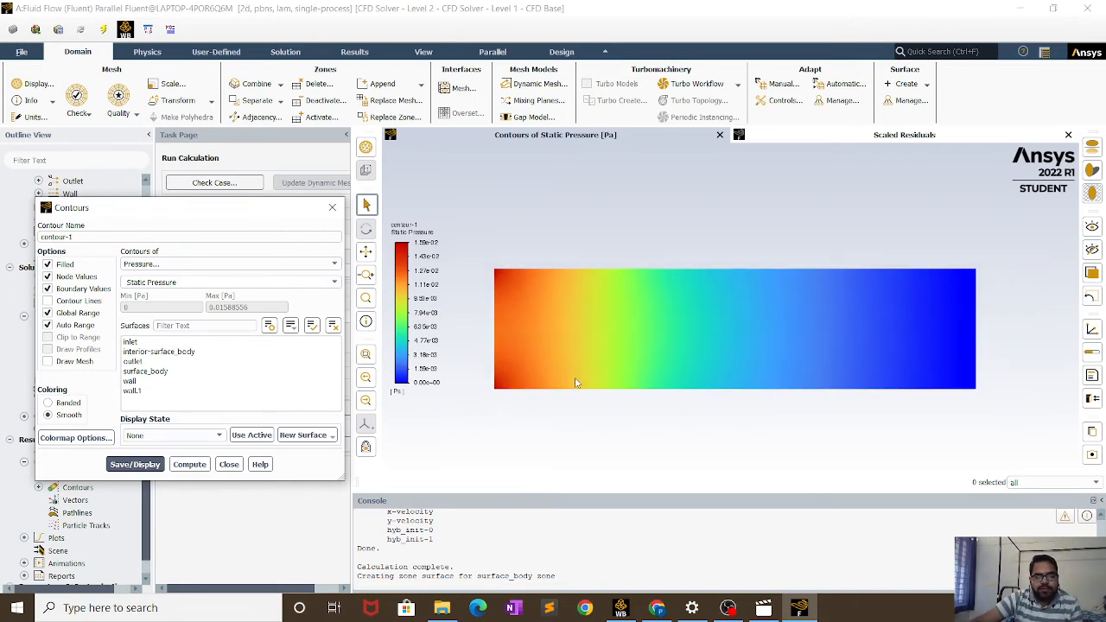
{"action": "scroll", "coordinate": [576, 383], "scroll_direction": "up", "scroll_amount": 3}
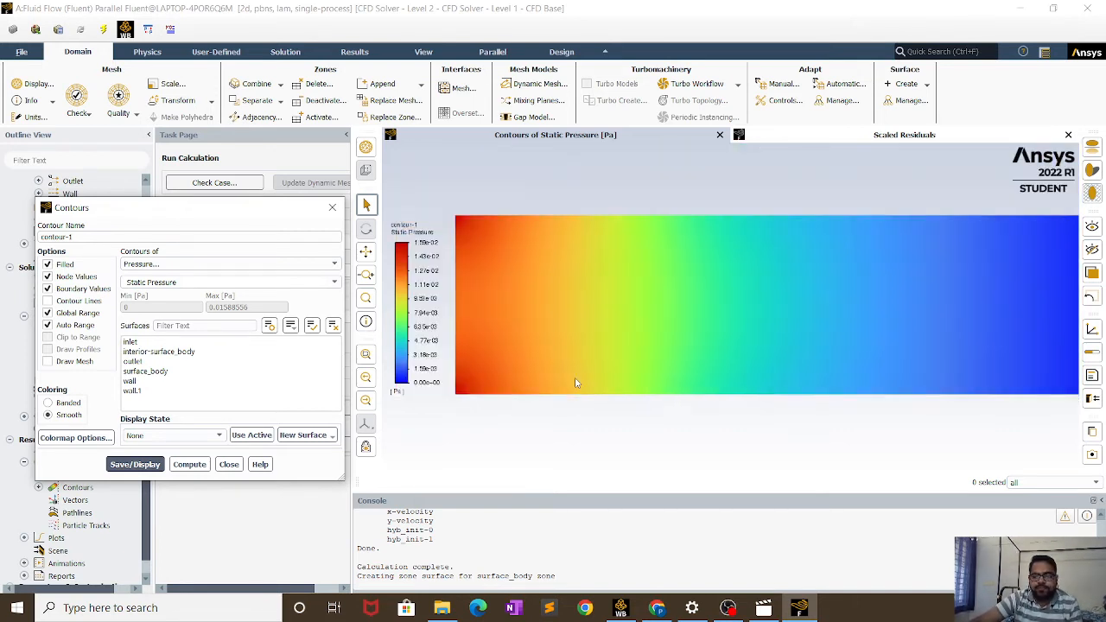
{"action": "scroll", "coordinate": [578, 382], "scroll_direction": "down", "scroll_amount": 2}
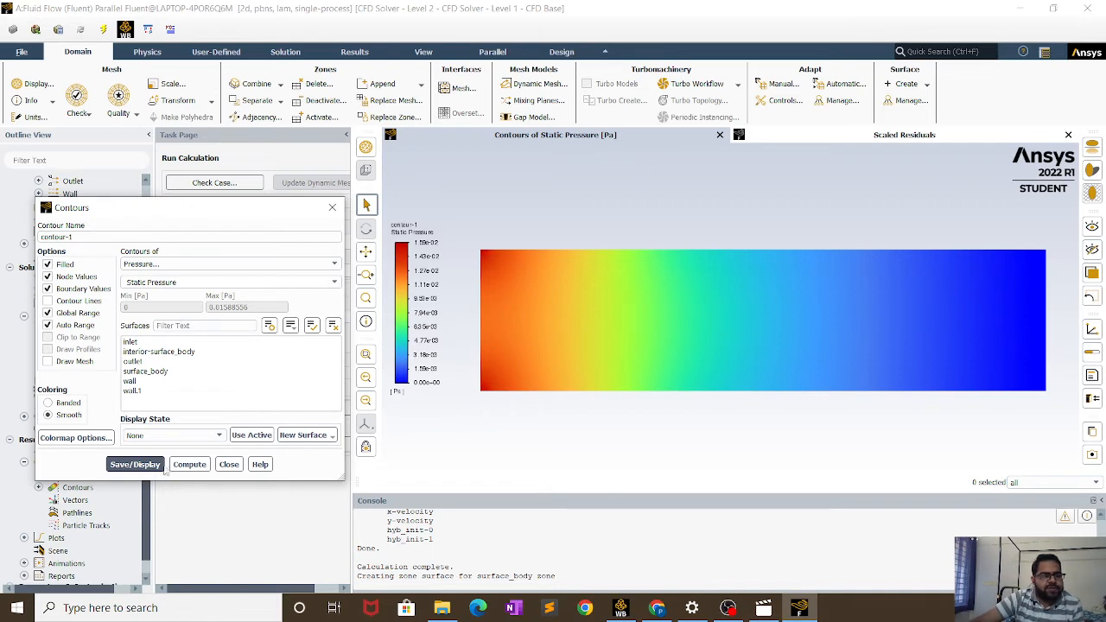
- Change contour-1 to density, display it, and close the contour definition
{"action": "left_click", "coordinate": [188, 263]}
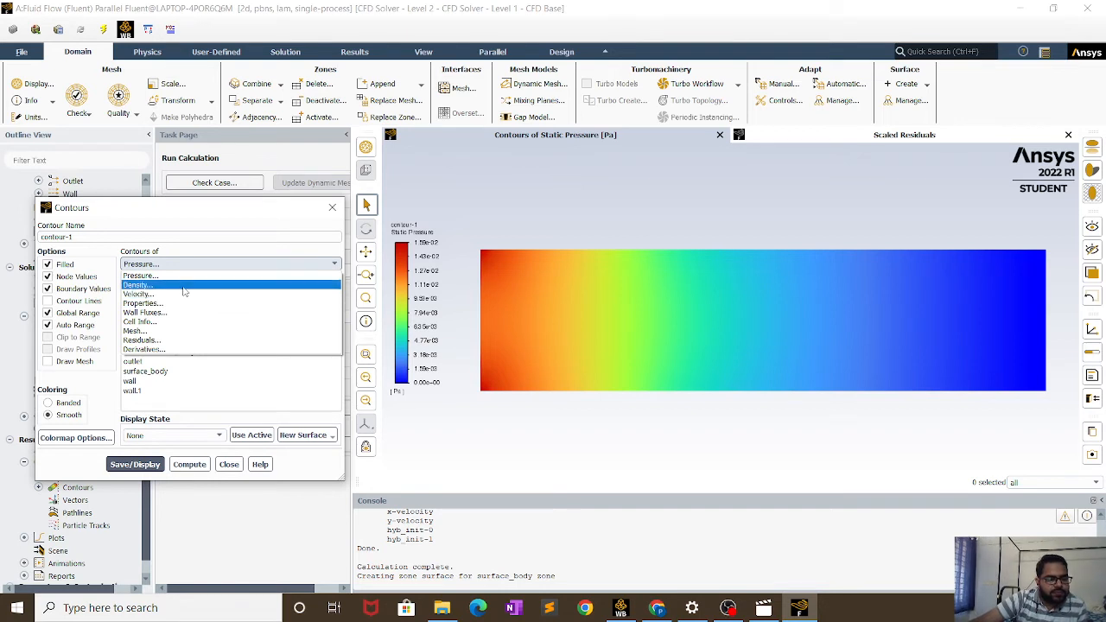
{"action": "left_click", "coordinate": [184, 288]}
{"action": "left_click", "coordinate": [131, 452]}
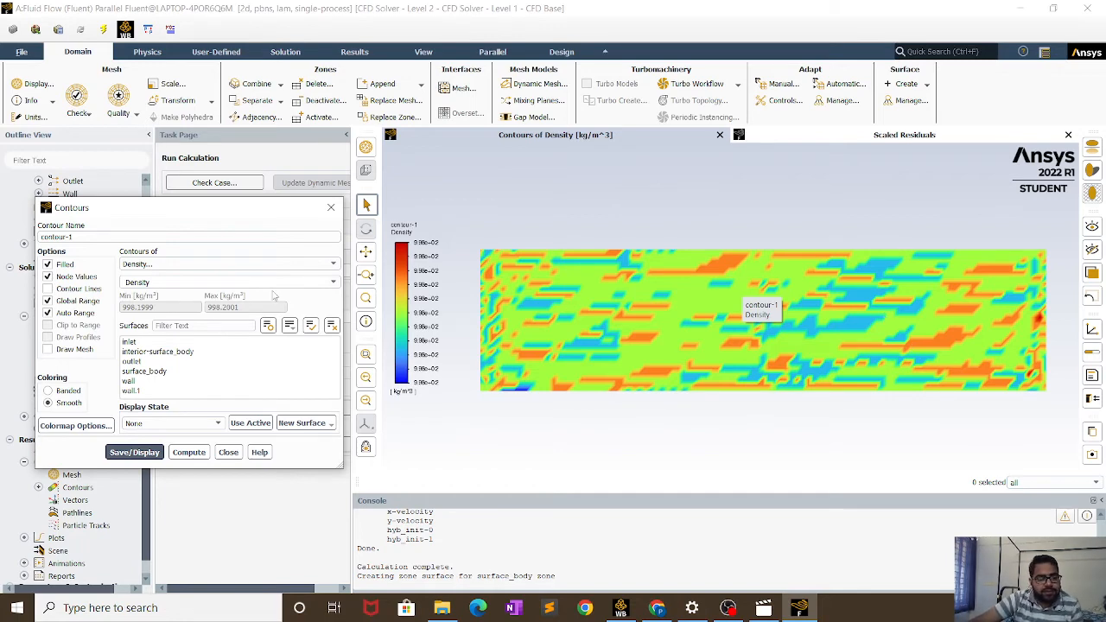
{"action": "left_click", "coordinate": [236, 264]}
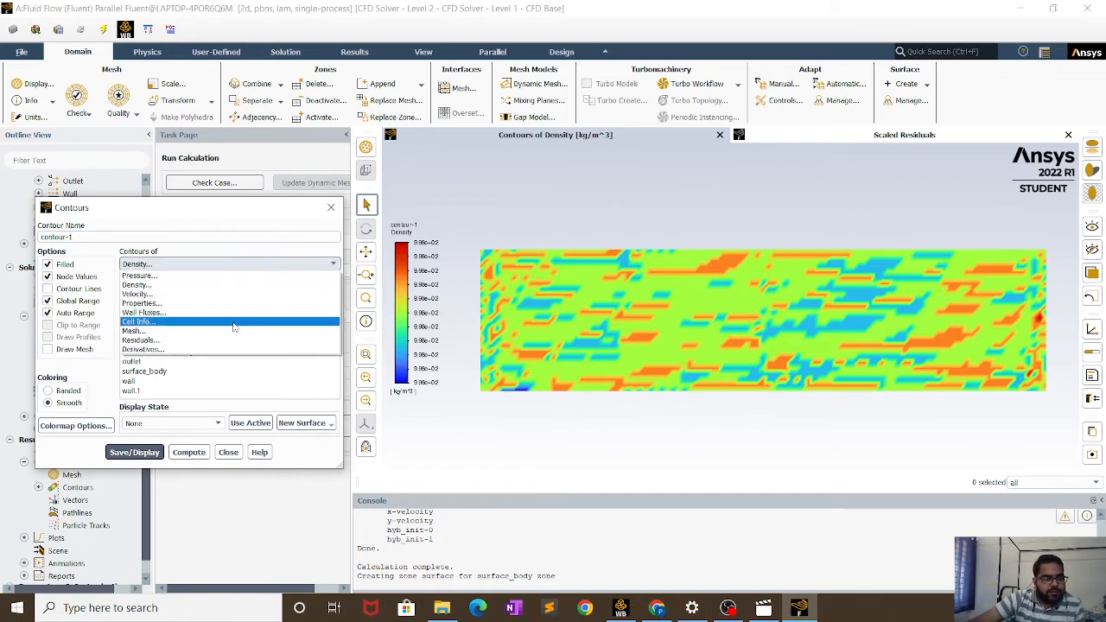
{"action": "left_click", "coordinate": [249, 264]}
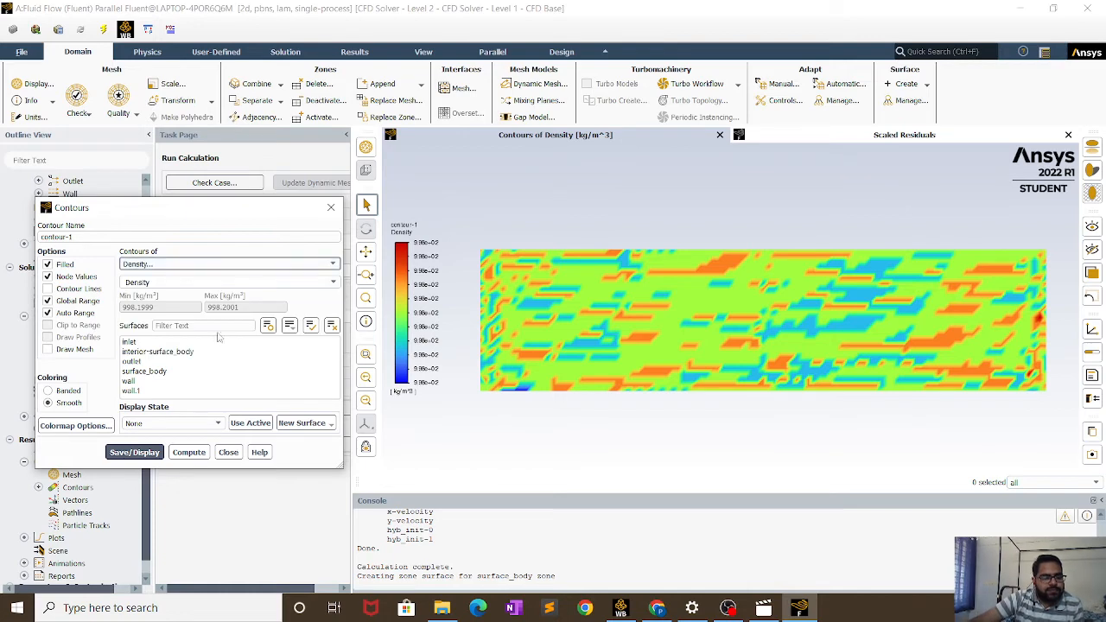
{"action": "left_click", "coordinate": [228, 452]}
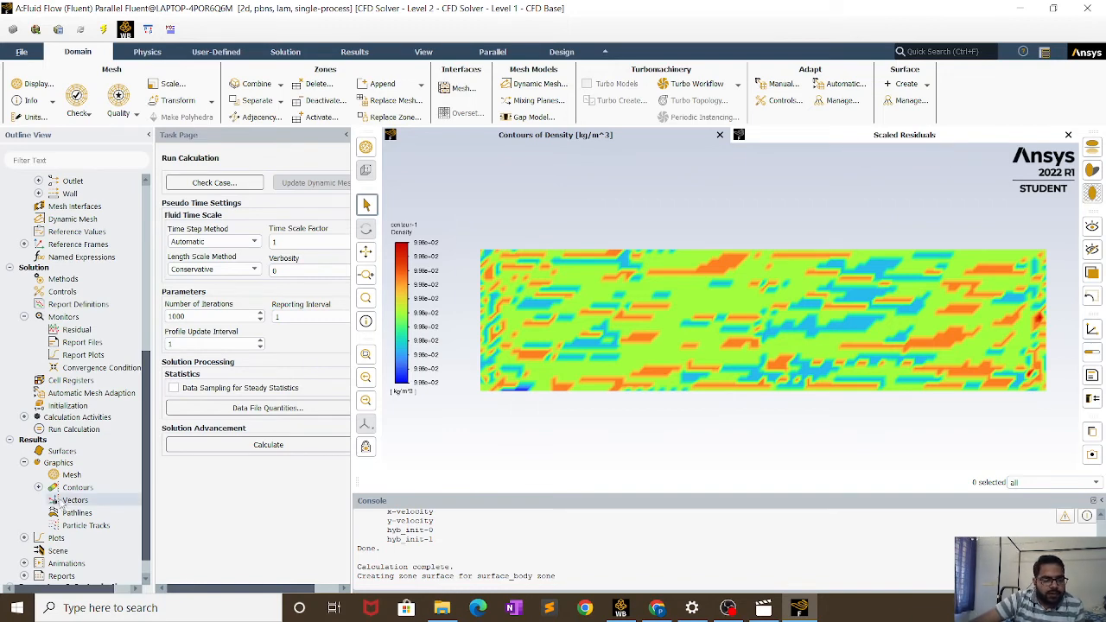
- Create and plot xy-plot-1 of velocity magnitude against X position on surface_body, with plot direction X 1, Y 0
{"action": "scroll", "coordinate": [66, 491], "scroll_direction": "down", "scroll_amount": 1}
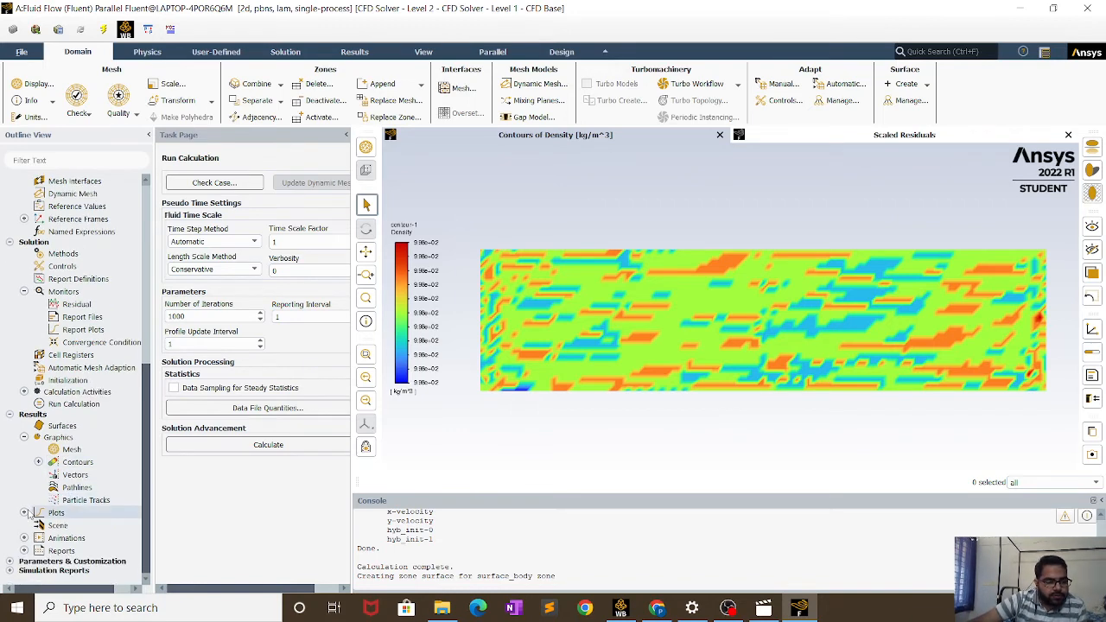
{"action": "left_click", "coordinate": [24, 512]}
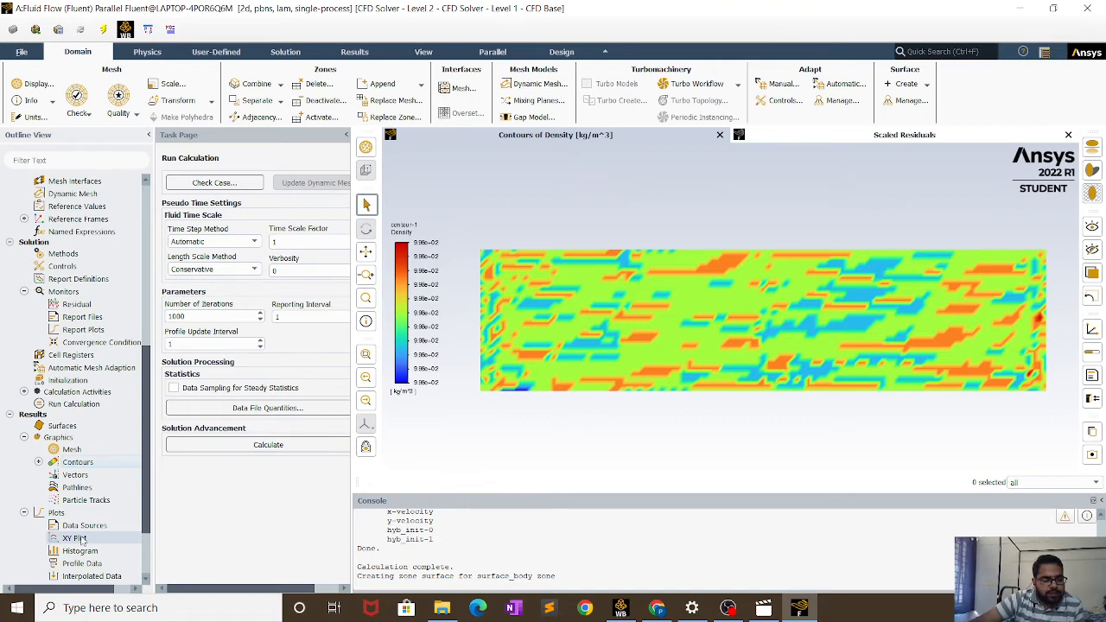
{"action": "double_click", "coordinate": [81, 538]}
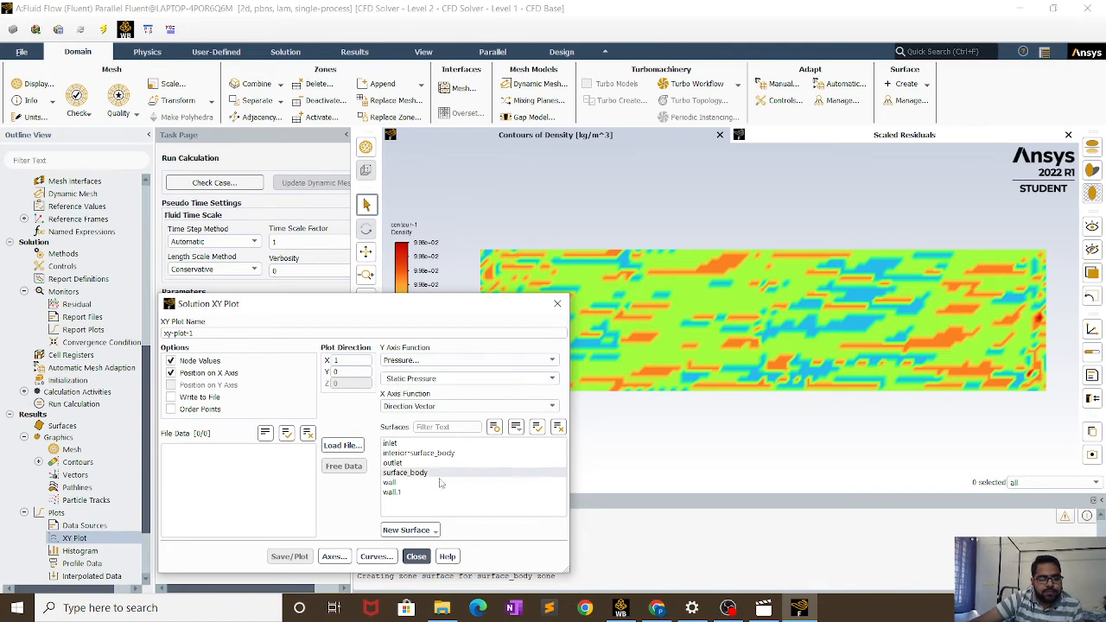
{"action": "left_click_drag", "start_coordinate": [460, 307], "coordinate": [400, 235]}
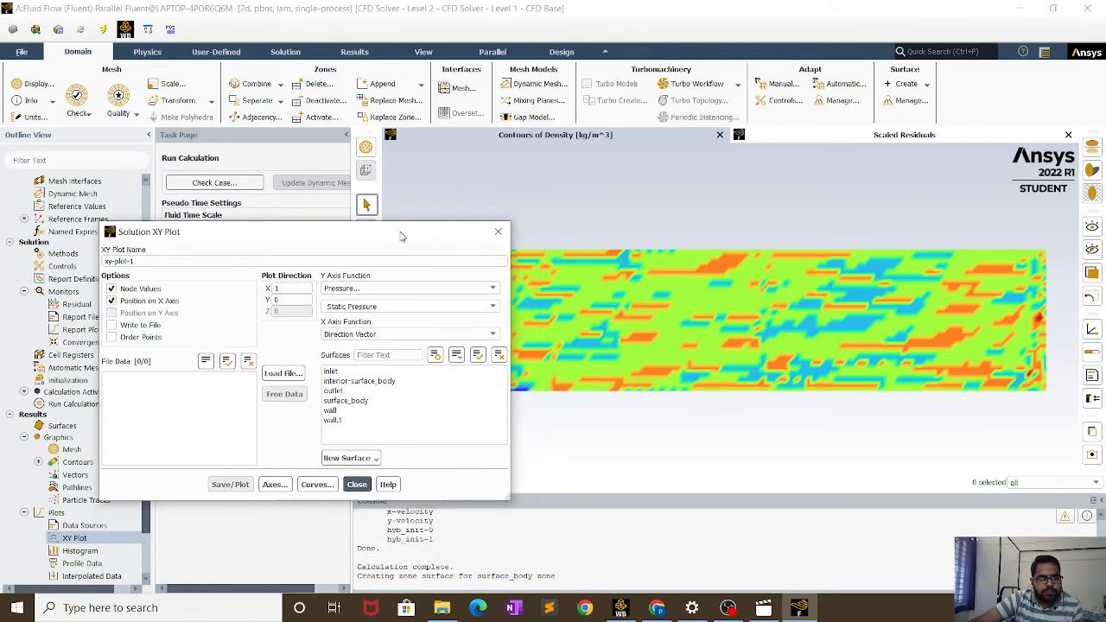
{"action": "left_click", "coordinate": [410, 289]}
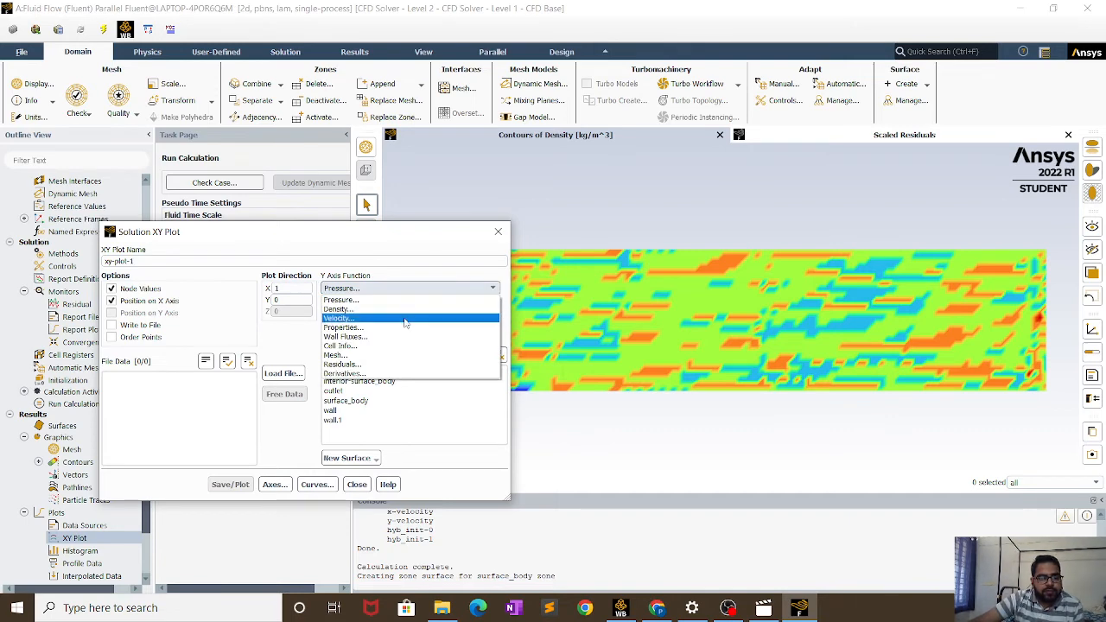
{"action": "left_click", "coordinate": [405, 320]}
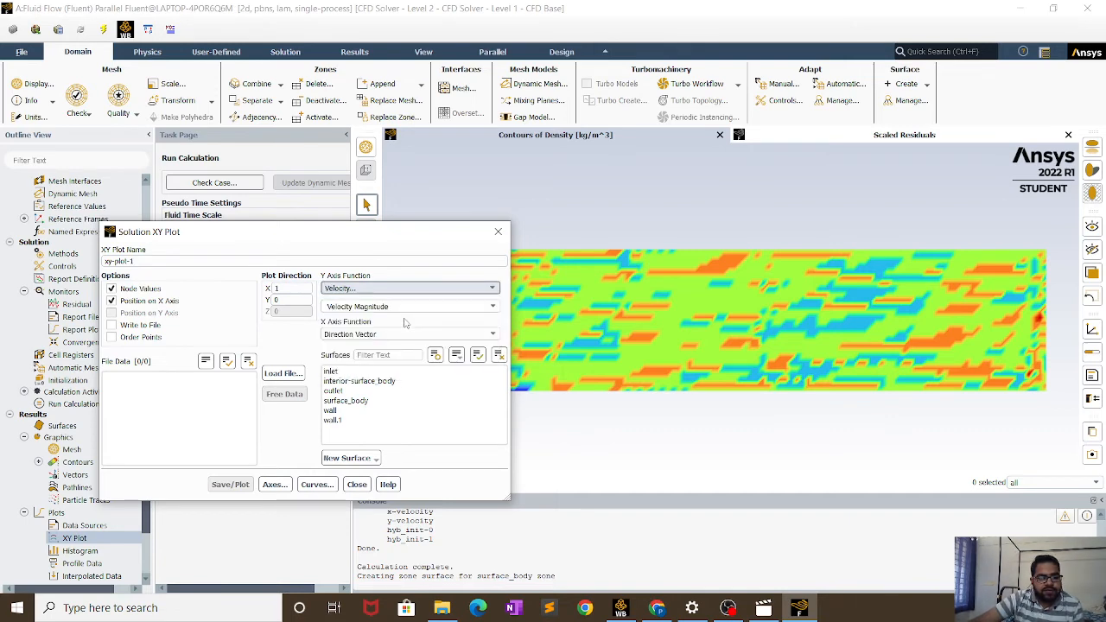
{"action": "left_click", "coordinate": [367, 399]}
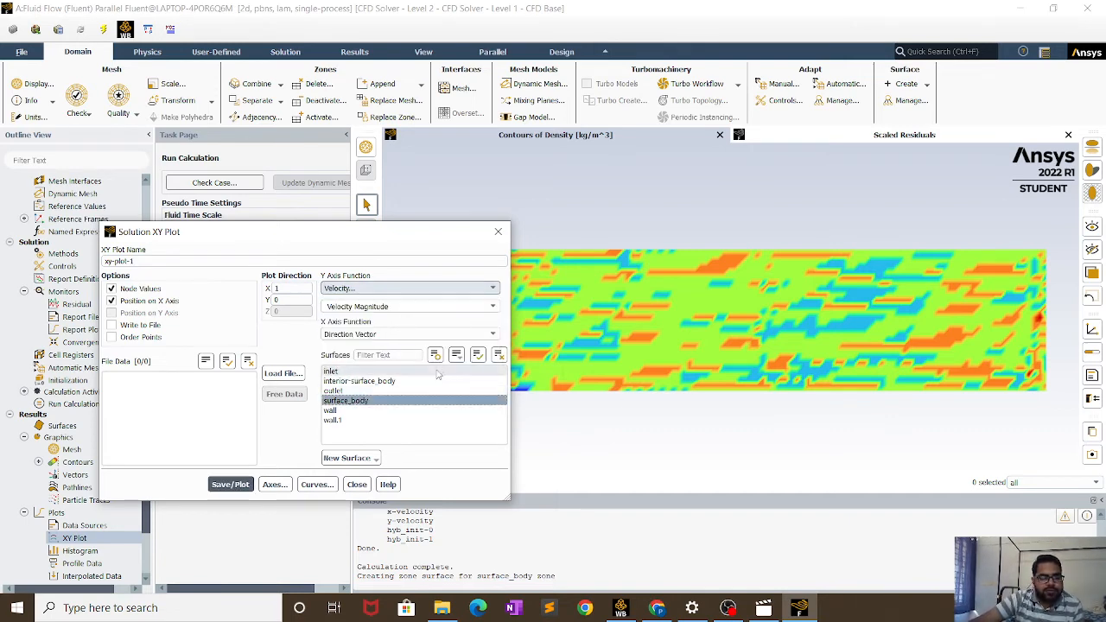
{"action": "left_click", "coordinate": [245, 485]}
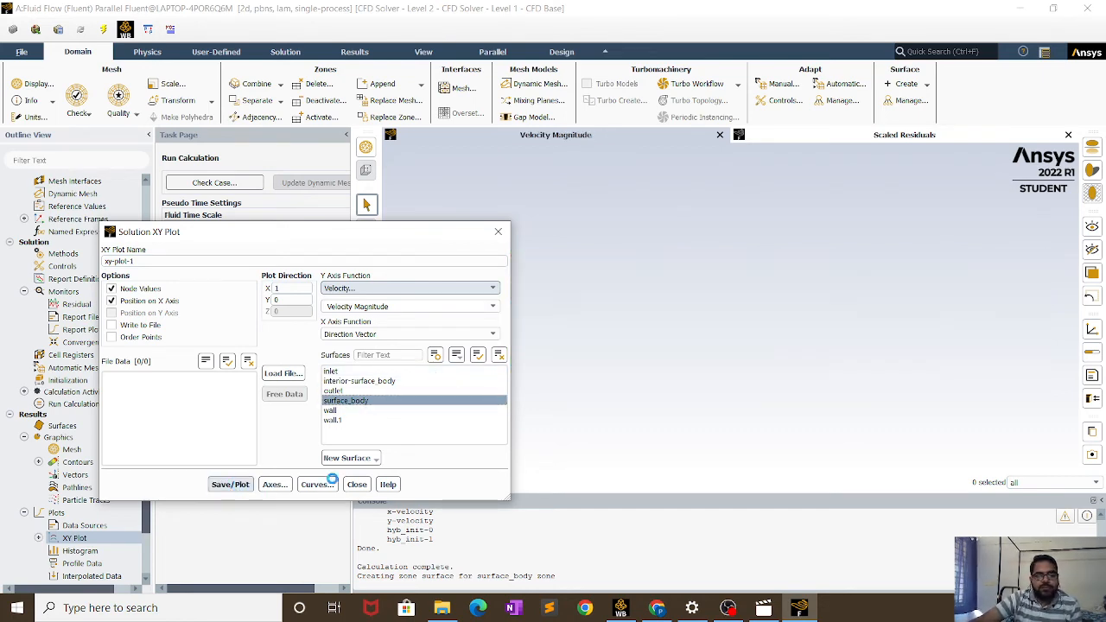
- Uncover the XY plot to inspect the velocity magnitude curves along the channel, and close the plot definition
{"action": "mouse_move", "coordinate": [427, 238]}
{"action": "left_mouse_down"}
{"action": "mouse_move", "coordinate": [353, 240]}
{"action": "mouse_move", "coordinate": [303, 200]}
{"action": "mouse_move", "coordinate": [215, 172]}
{"action": "left_mouse_up"}
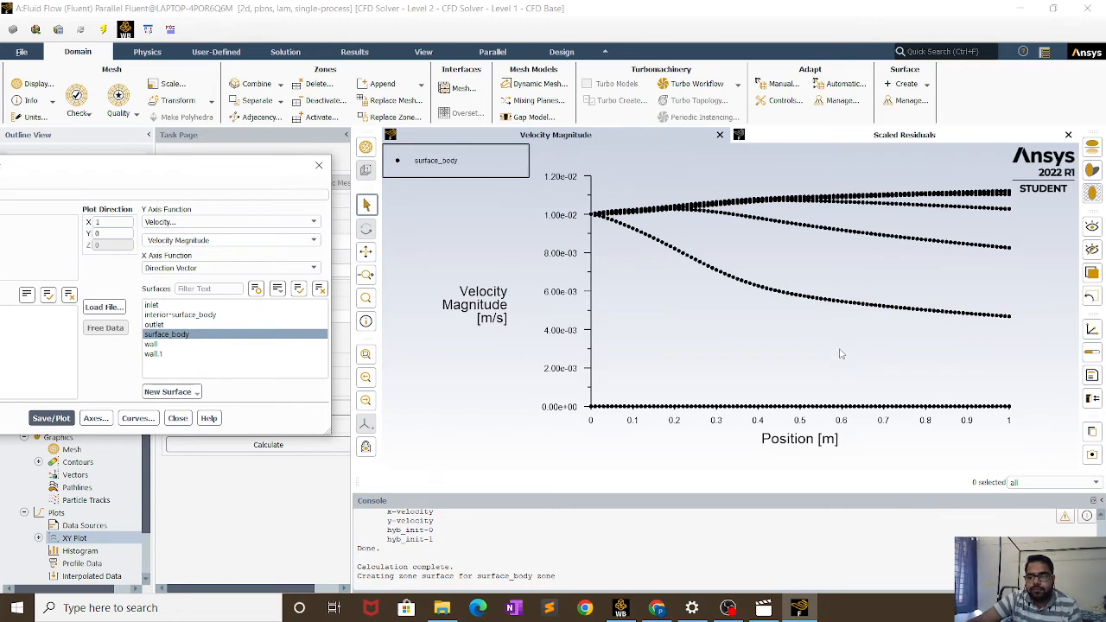
{"action": "left_click_drag", "start_coordinate": [221, 172], "coordinate": [455, 201]}
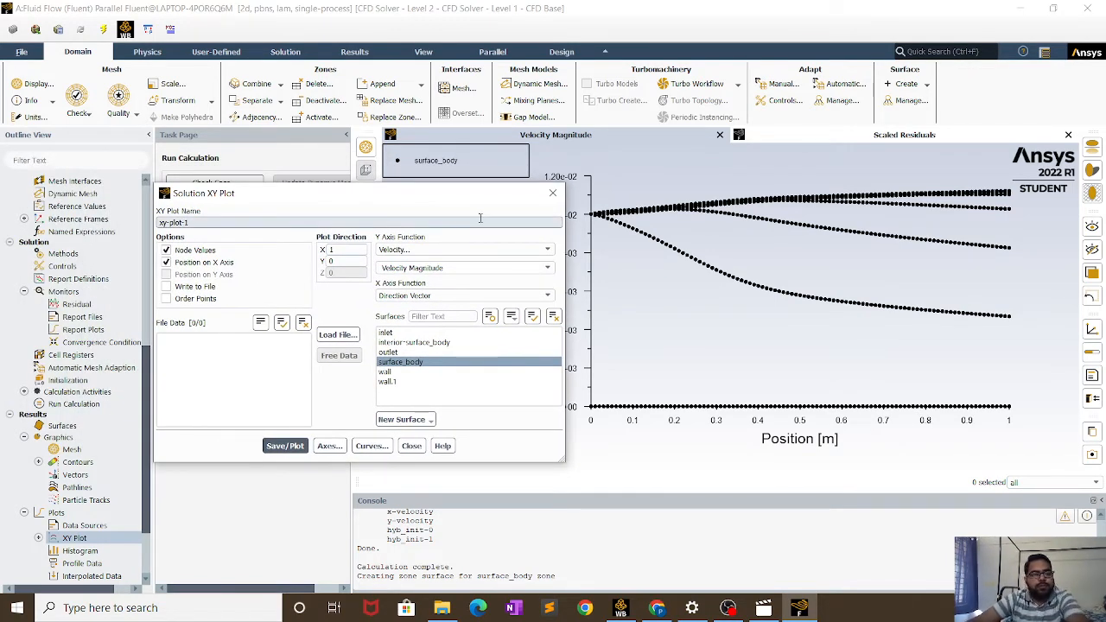
{"action": "left_click", "coordinate": [412, 447]}
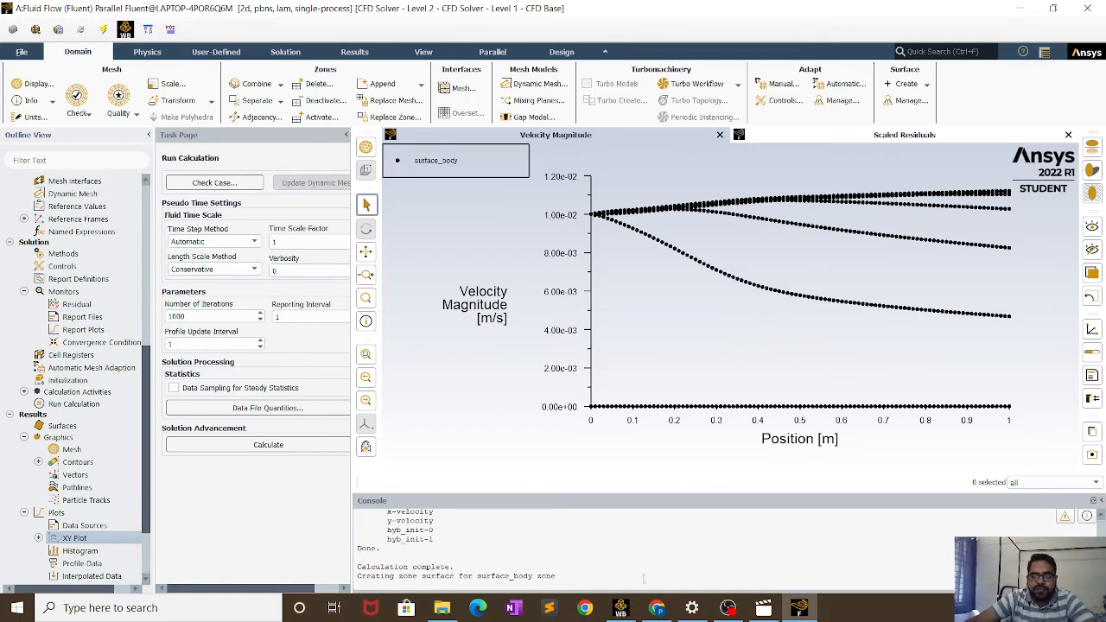
- Quit the solver session, using the settings changes for the current calculation only
{"action": "left_click", "coordinate": [620, 607]}
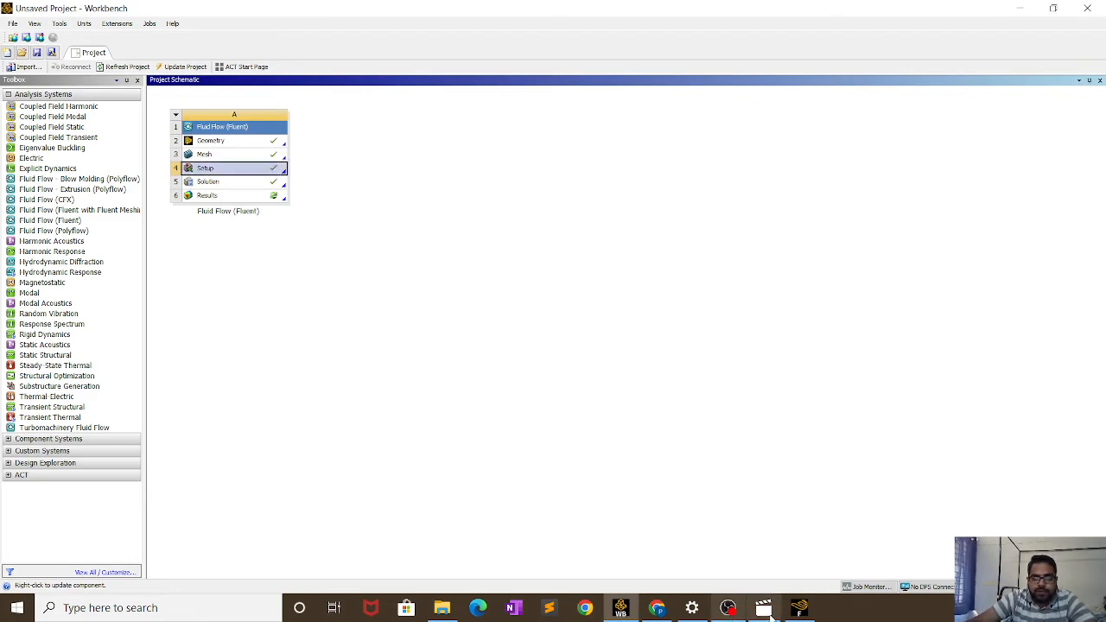
{"action": "left_click", "coordinate": [799, 607]}
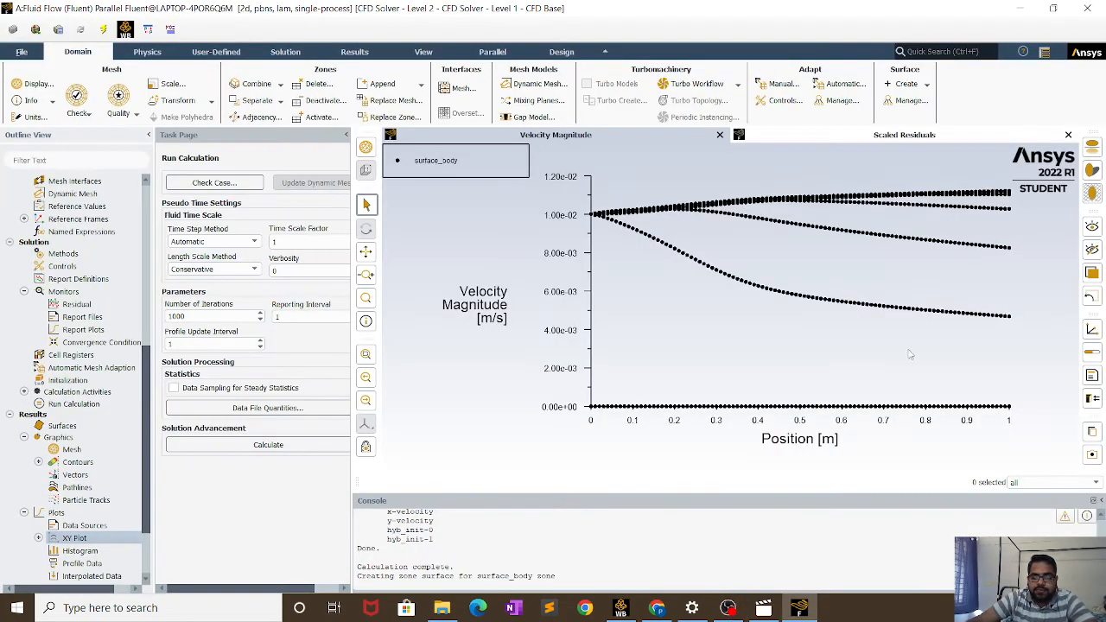
{"action": "left_click", "coordinate": [1090, 8]}
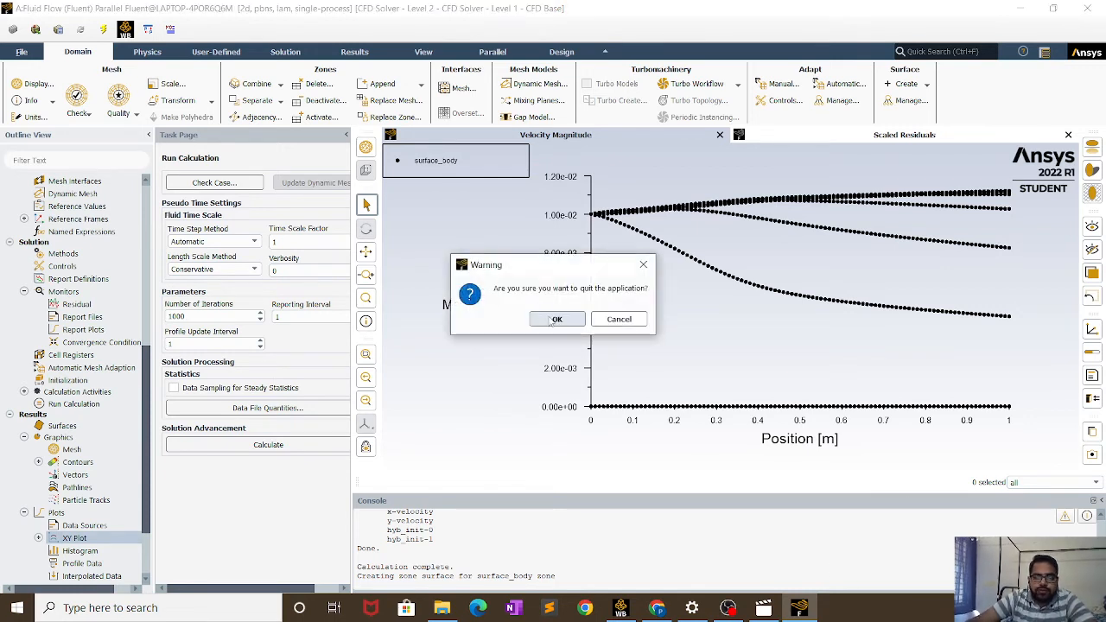
{"action": "left_click", "coordinate": [555, 319]}
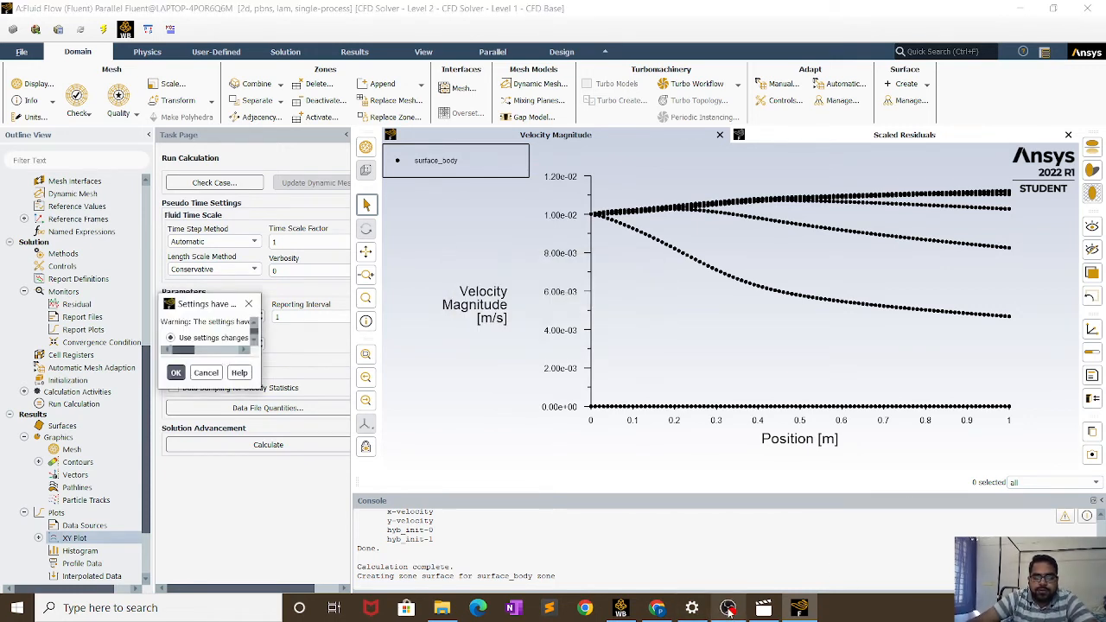
{"action": "mouse_move", "coordinate": [730, 609]}
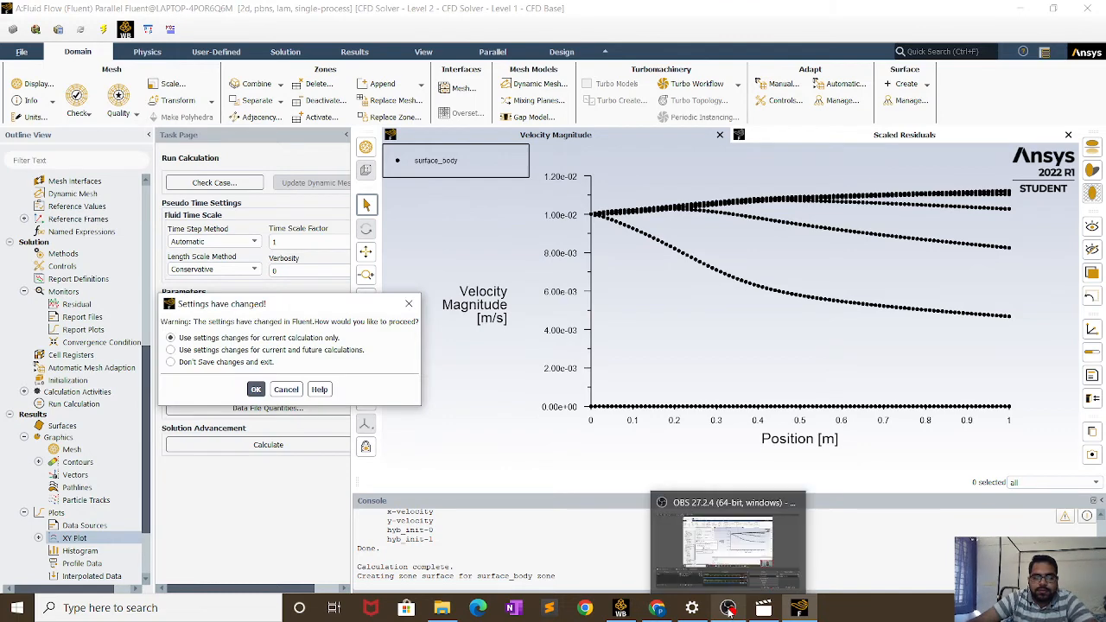
{"action": "left_click", "coordinate": [256, 390]}
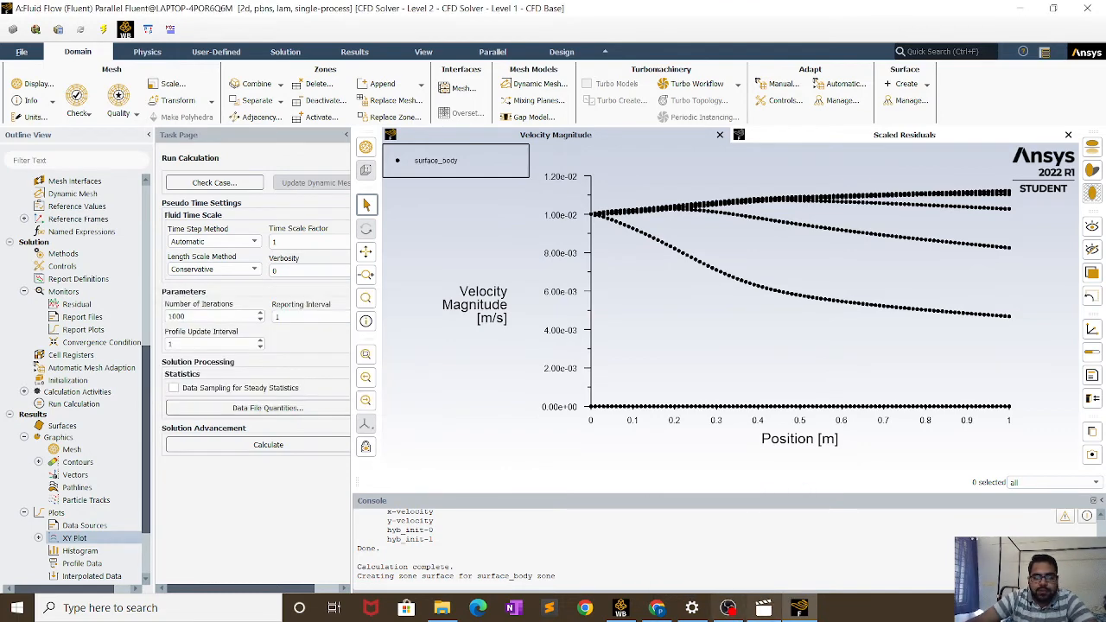
{"action": "left_click", "coordinate": [727, 608]}
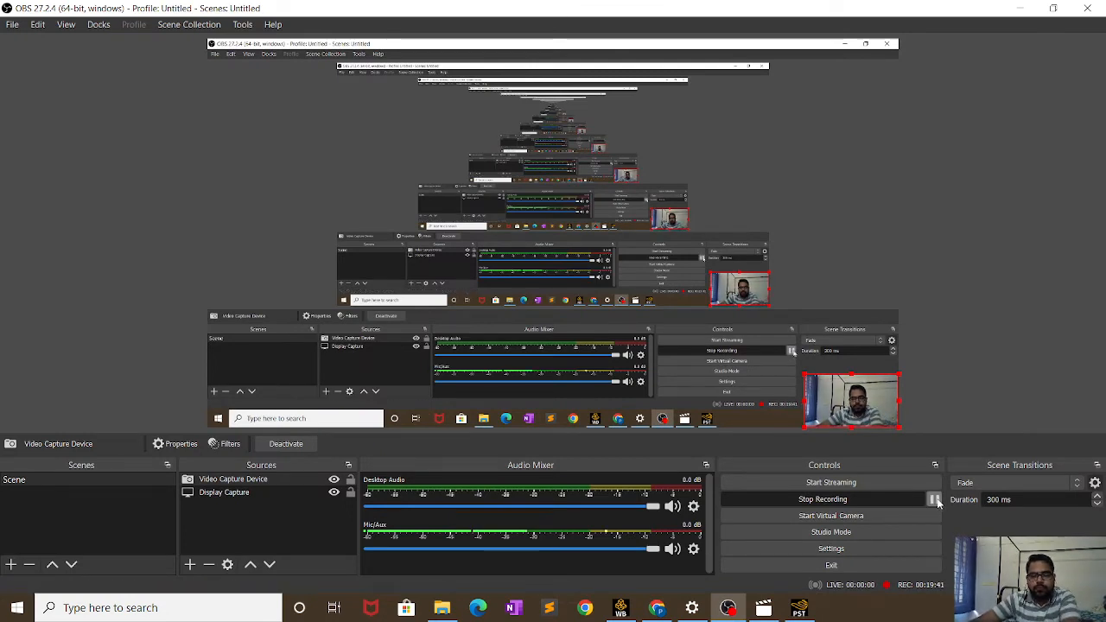
{"action": "left_click", "coordinate": [800, 615]}
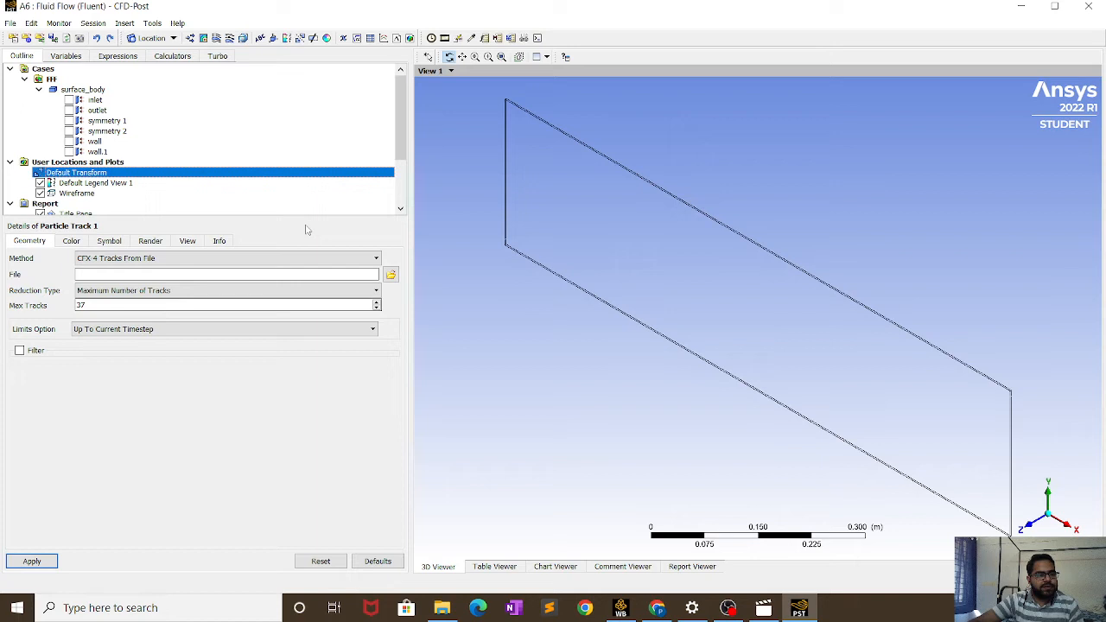
{"action": "left_click", "coordinate": [203, 39]}
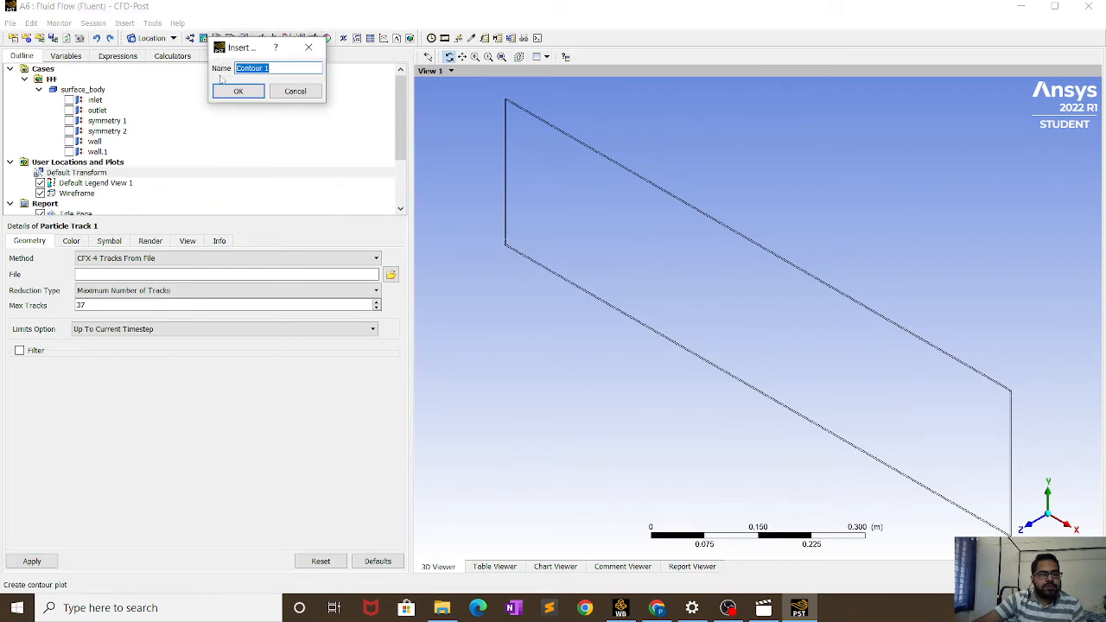
{"action": "left_click", "coordinate": [233, 91]}
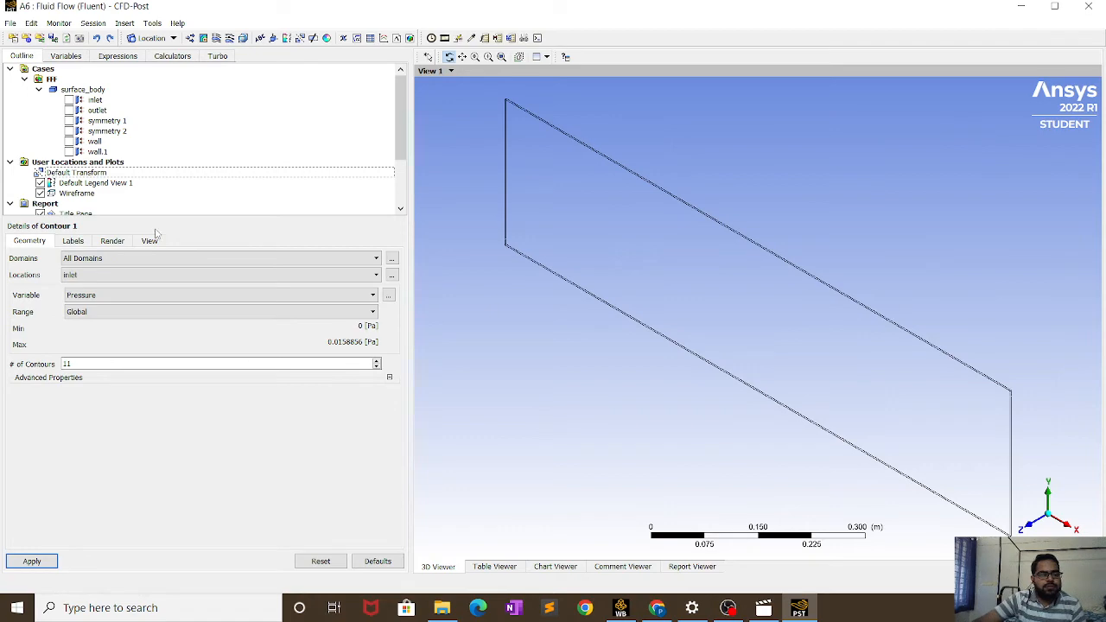
{"action": "left_click", "coordinate": [729, 608]}
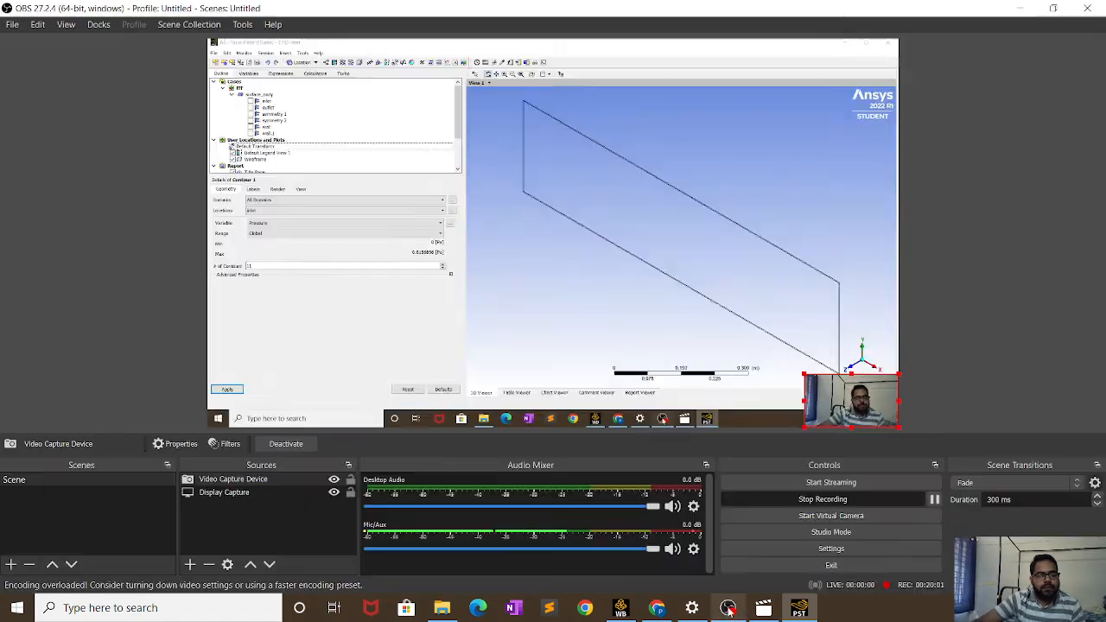
- Switch to CFD-Post and insert a contour plot named Contour 1, located on symmetry 1
{"action": "left_click", "coordinate": [804, 609]}
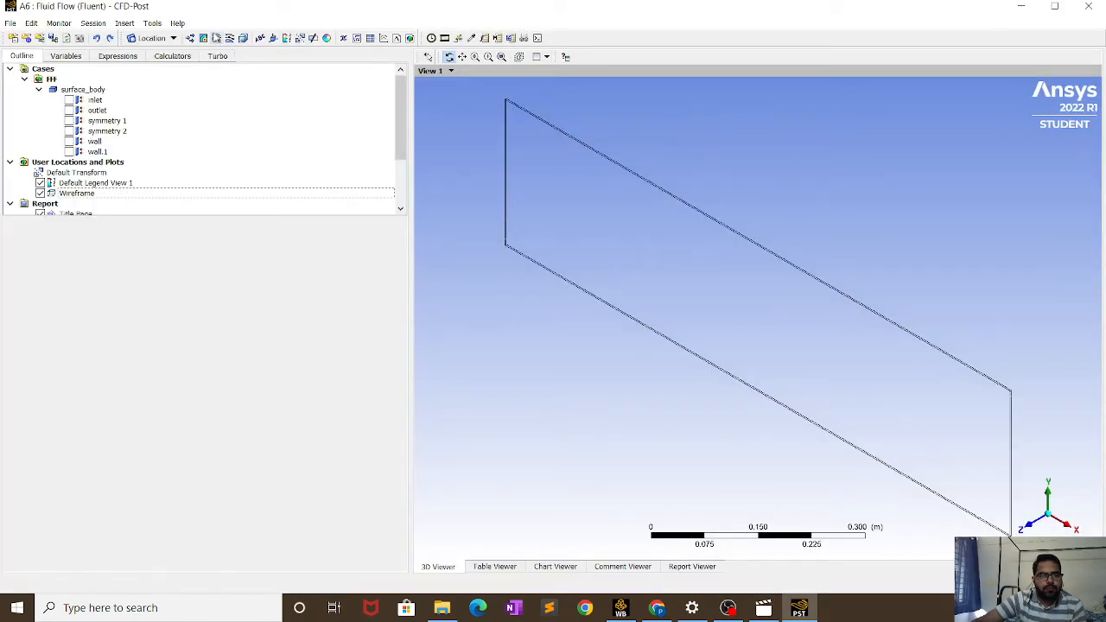
{"action": "left_click", "coordinate": [204, 38]}
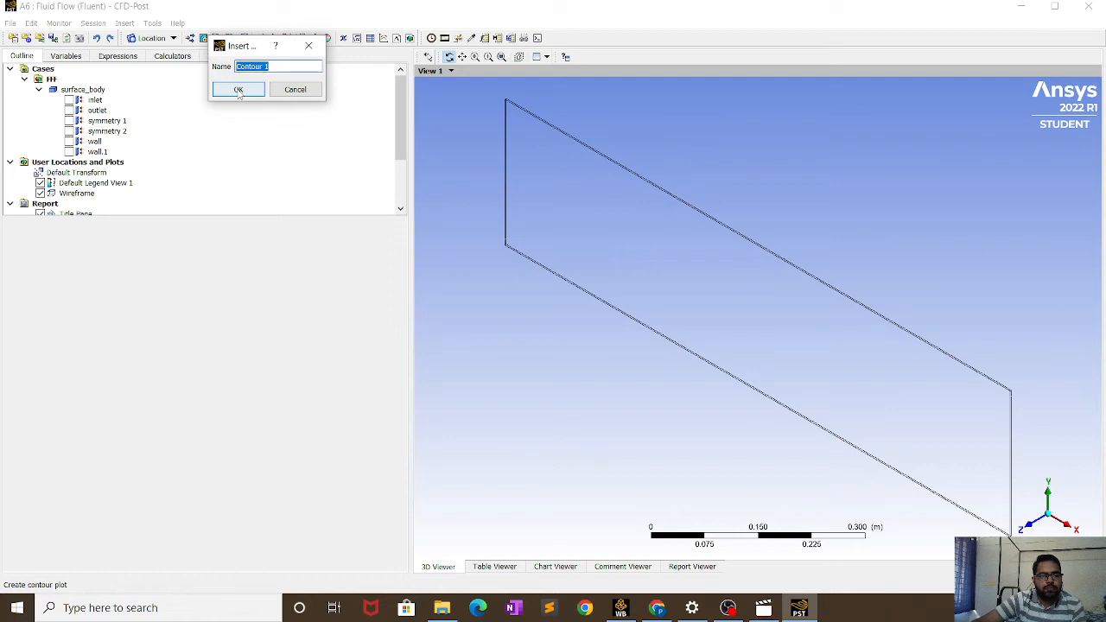
{"action": "left_click", "coordinate": [239, 90]}
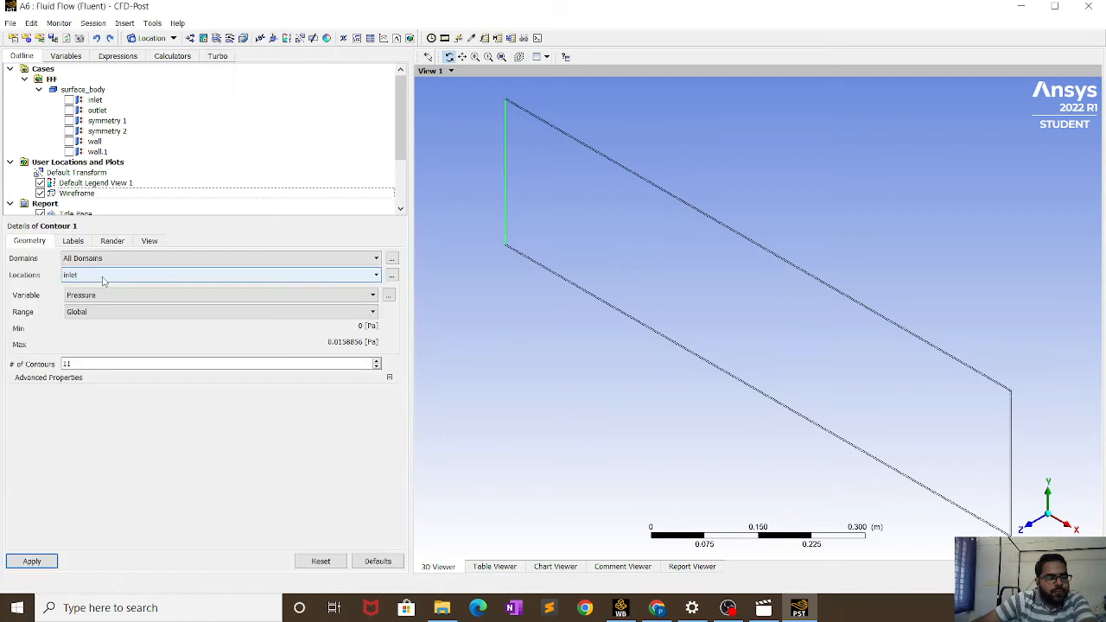
{"action": "left_click", "coordinate": [102, 277]}
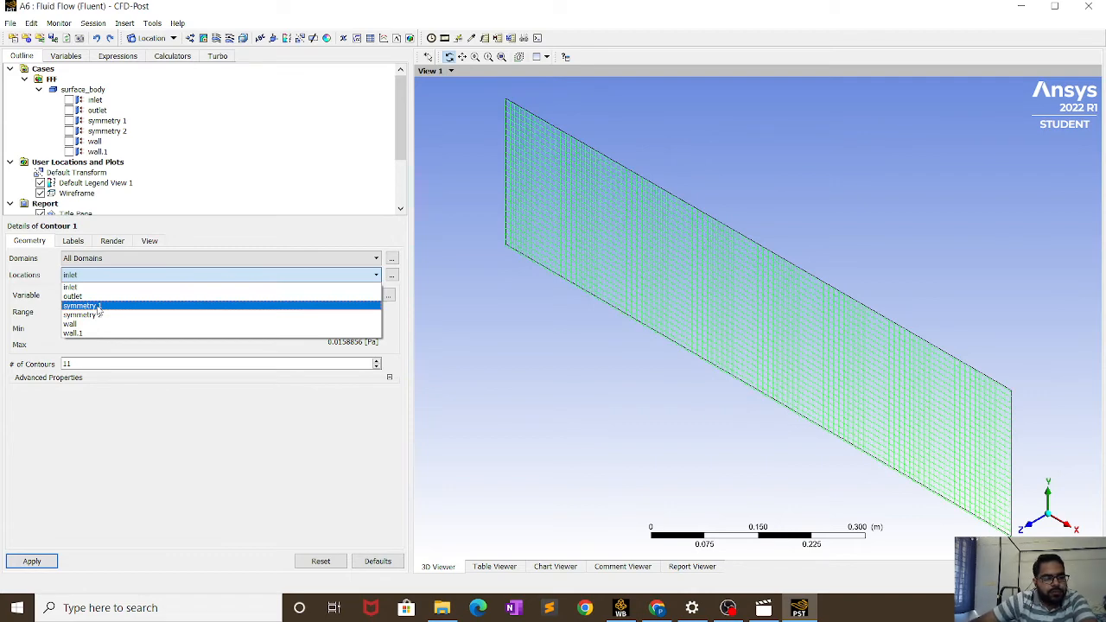
{"action": "left_click", "coordinate": [98, 307]}
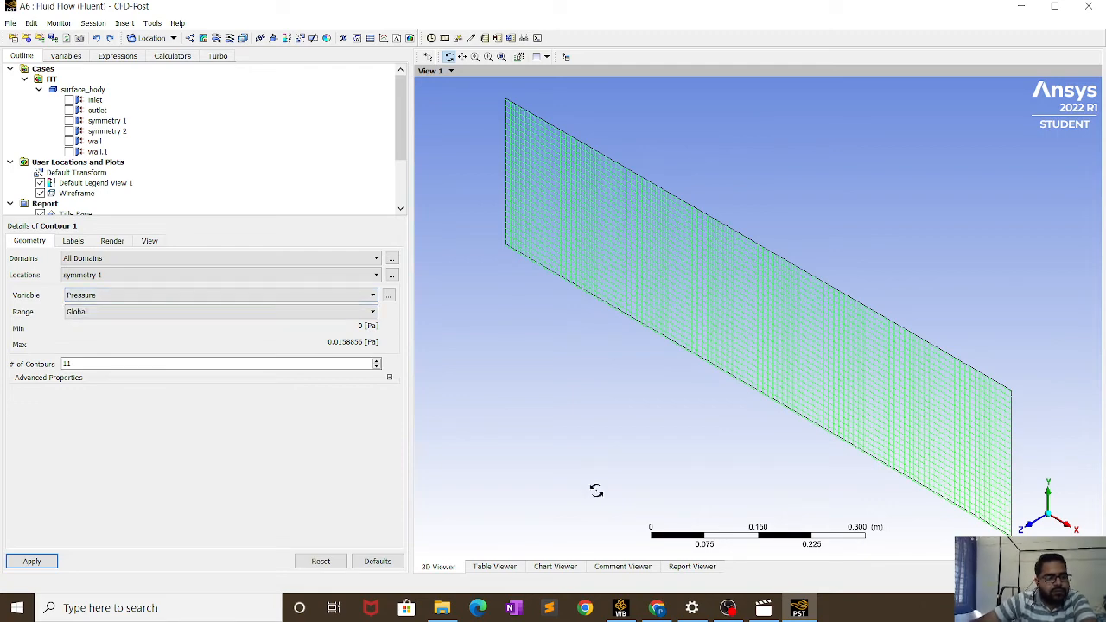
- Plot Contour 1 as pressure with 11 contours in a face-on XY view, and inspect the distribution along the channel
{"action": "left_click", "coordinate": [1035, 528]}
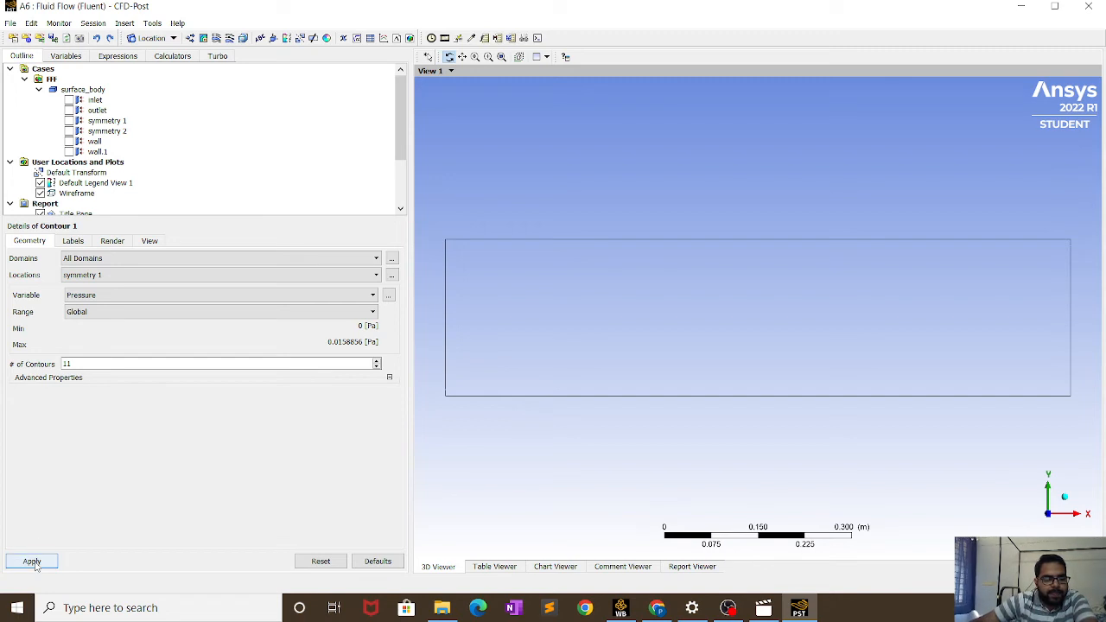
{"action": "left_click", "coordinate": [123, 366]}
{"action": "scroll", "coordinate": [122, 366], "scroll_direction": "up", "scroll_amount": 3}
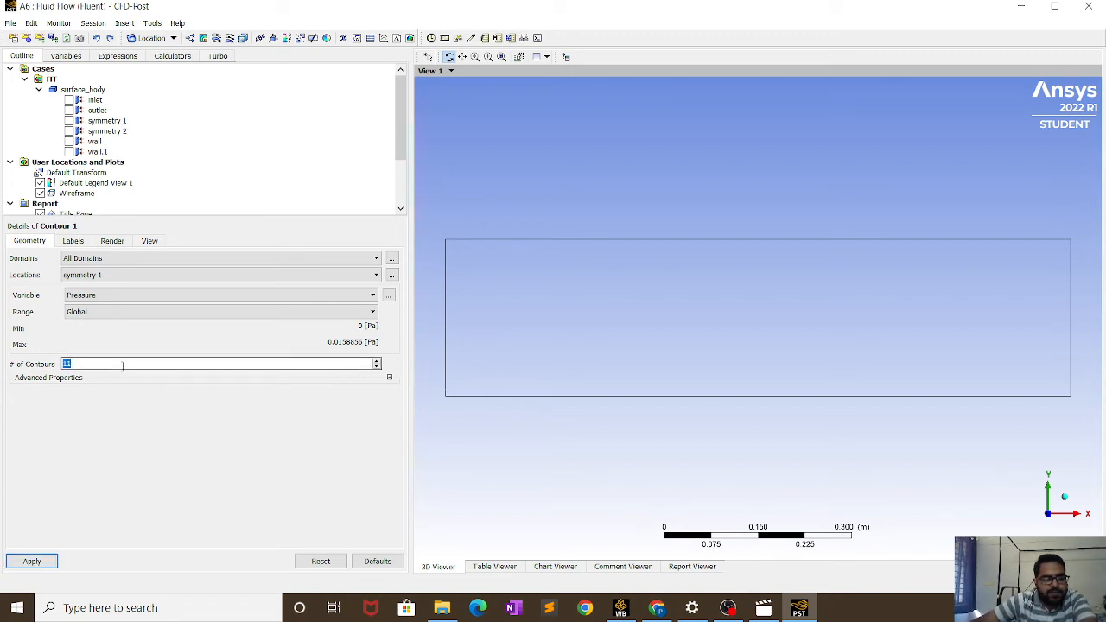
{"action": "left_click", "coordinate": [32, 562]}
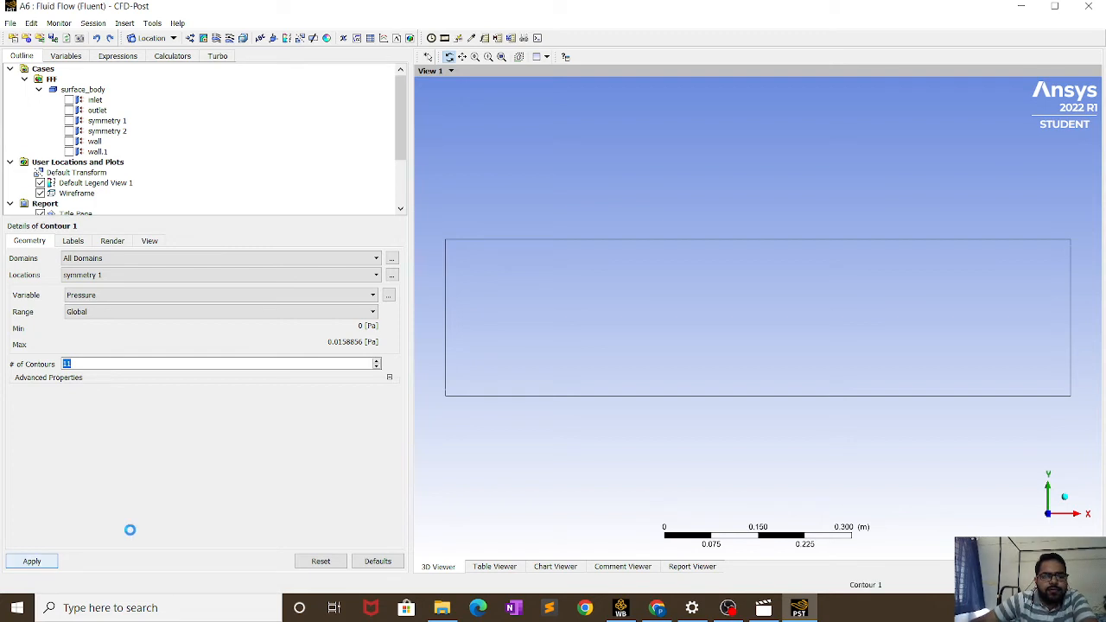
{"action": "scroll", "coordinate": [750, 261], "scroll_direction": "down", "scroll_amount": 1}
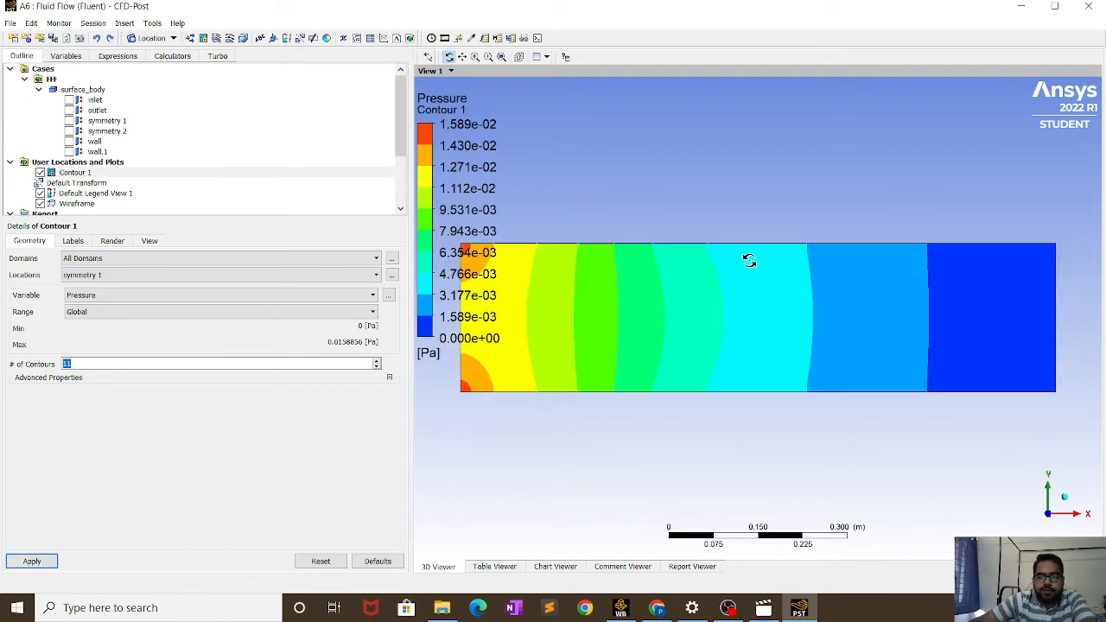
{"action": "scroll", "coordinate": [749, 261], "scroll_direction": "down", "scroll_amount": 1}
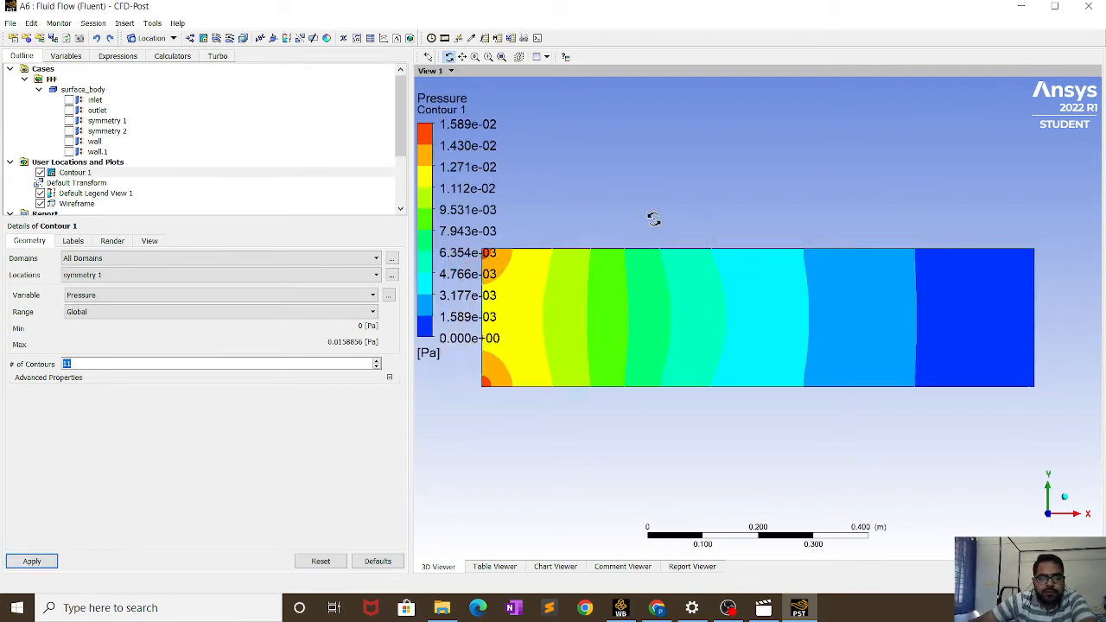
{"action": "scroll", "coordinate": [698, 311], "scroll_direction": "down", "scroll_amount": 1}
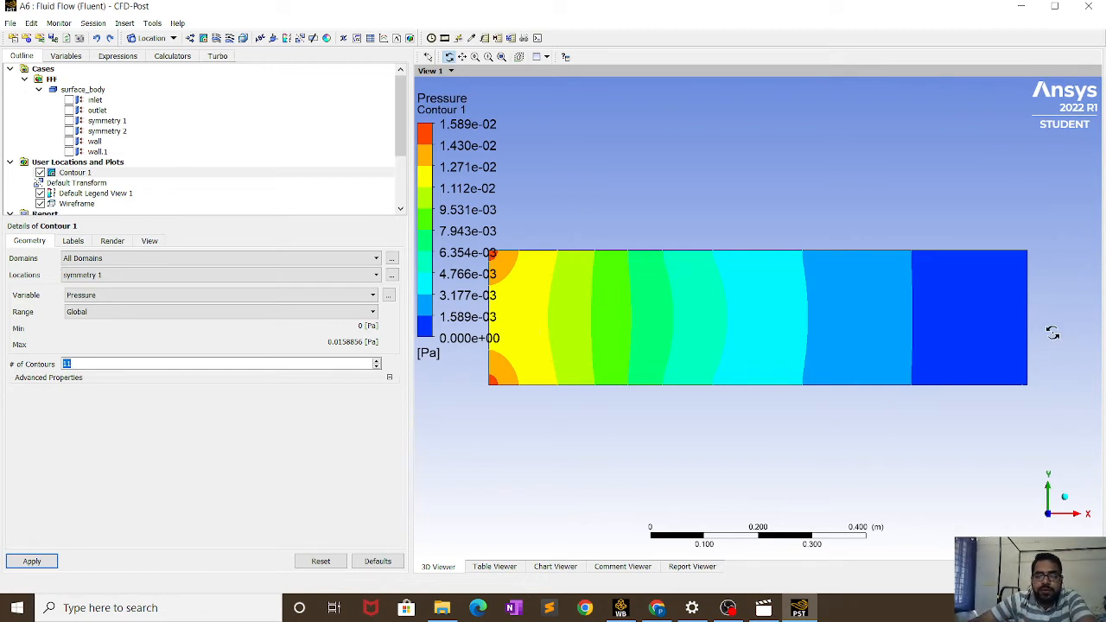
{"action": "left_click_drag", "start_coordinate": [614, 335], "coordinate": [615, 338]}
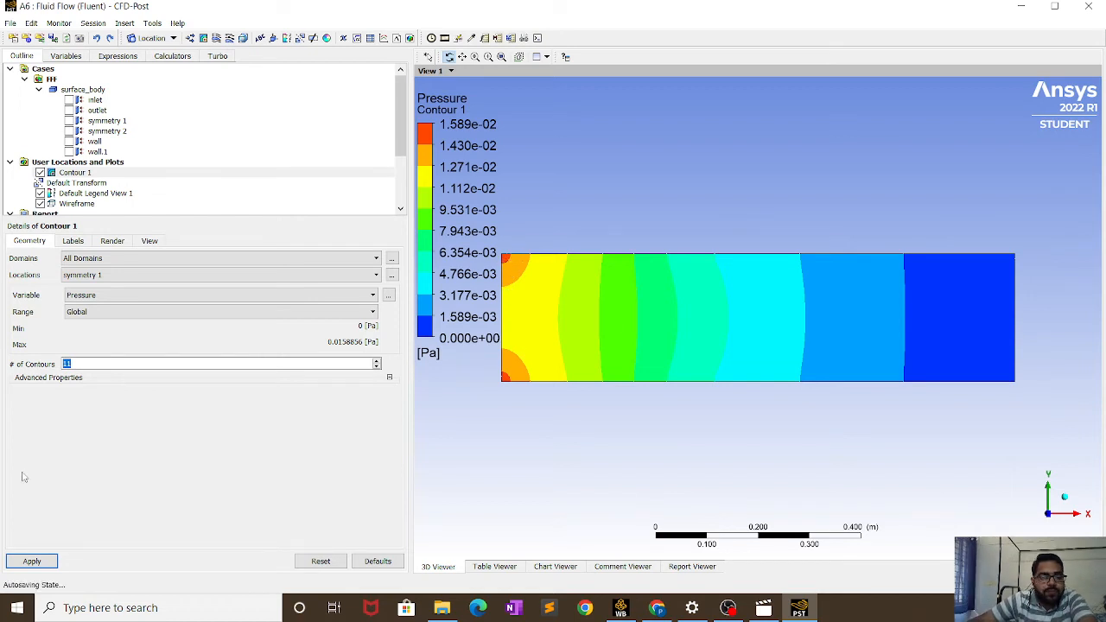
- Change the Contour 1 variable to Velocity and apply it to show the velocity distribution
{"action": "left_click", "coordinate": [147, 297]}
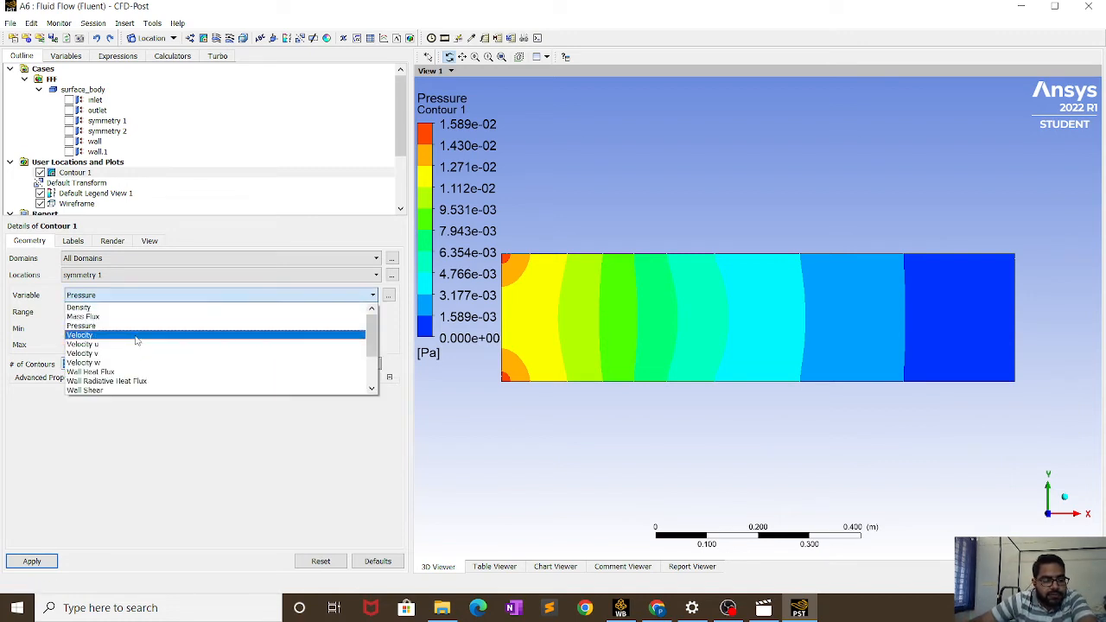
{"action": "left_click", "coordinate": [135, 335]}
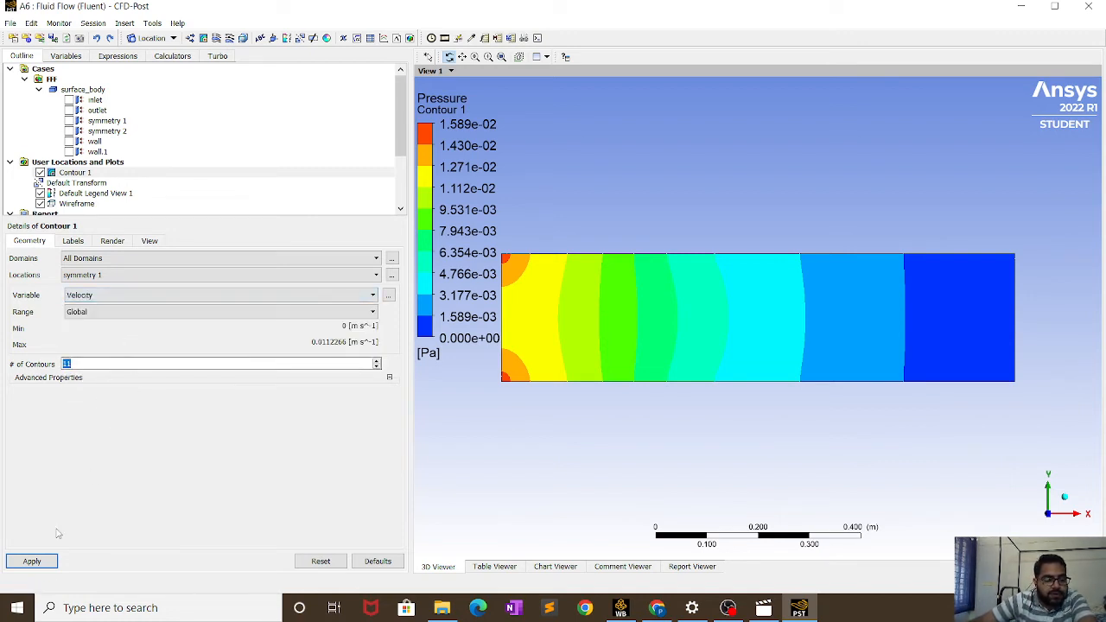
{"action": "left_click", "coordinate": [34, 562]}
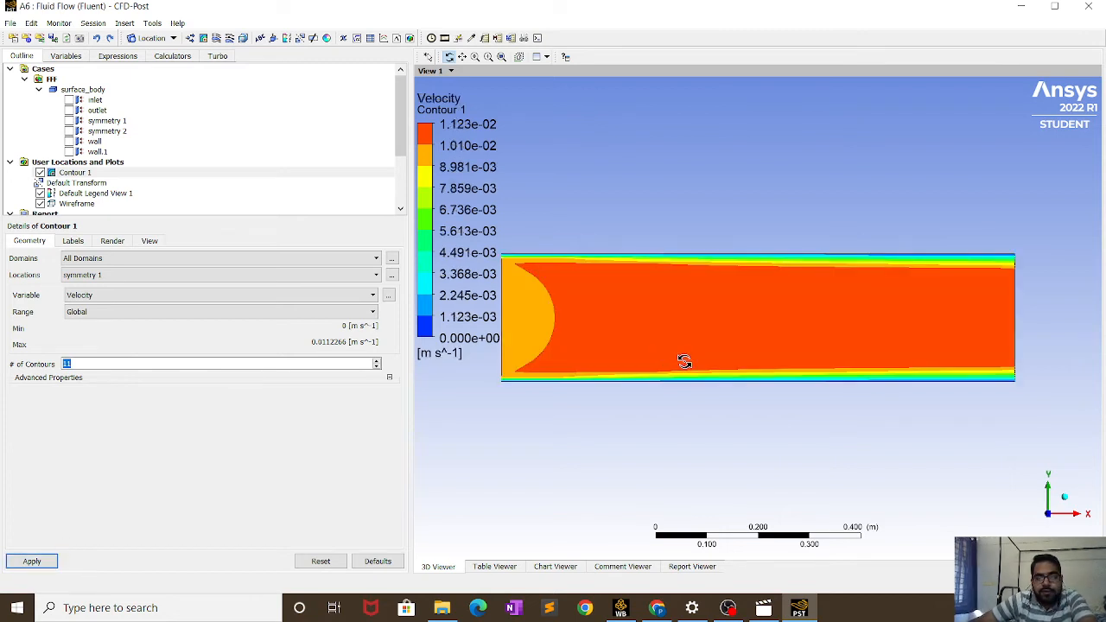
{"action": "left_click_drag", "start_coordinate": [683, 362], "coordinate": [826, 411]}
{"action": "scroll", "coordinate": [827, 411], "scroll_direction": "down", "scroll_amount": 1}
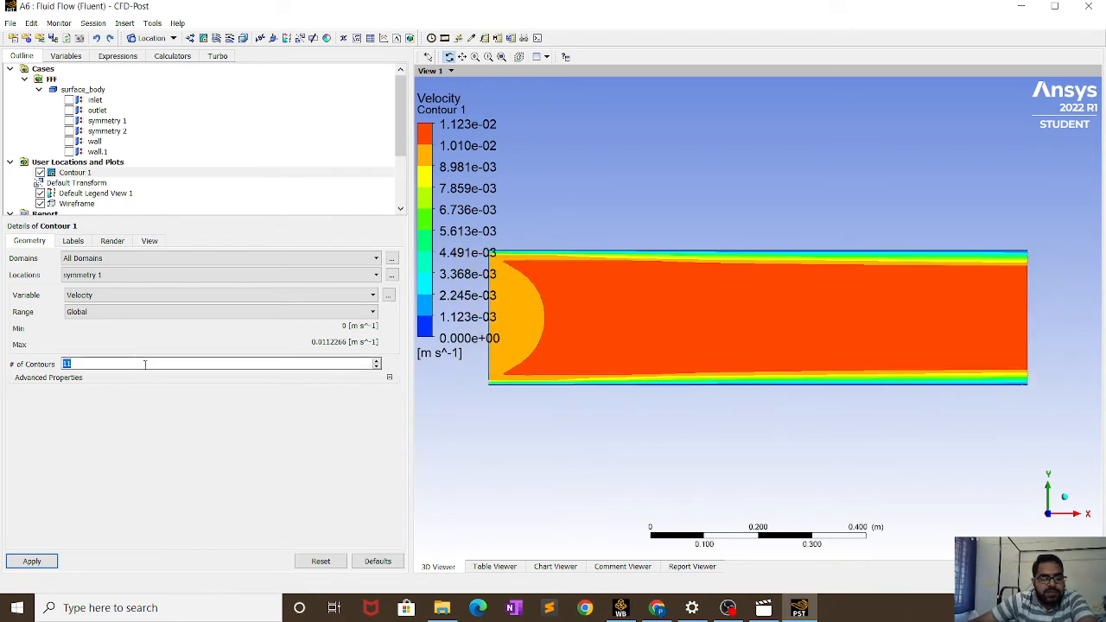
- Set the number of contours to 83, apply it, and inspect the velocity gradient near the walls and outlet
{"action": "scroll", "coordinate": [146, 364], "scroll_direction": "up", "scroll_amount": 5}
{"action": "scroll", "coordinate": [147, 365], "scroll_direction": "up", "scroll_amount": 20}
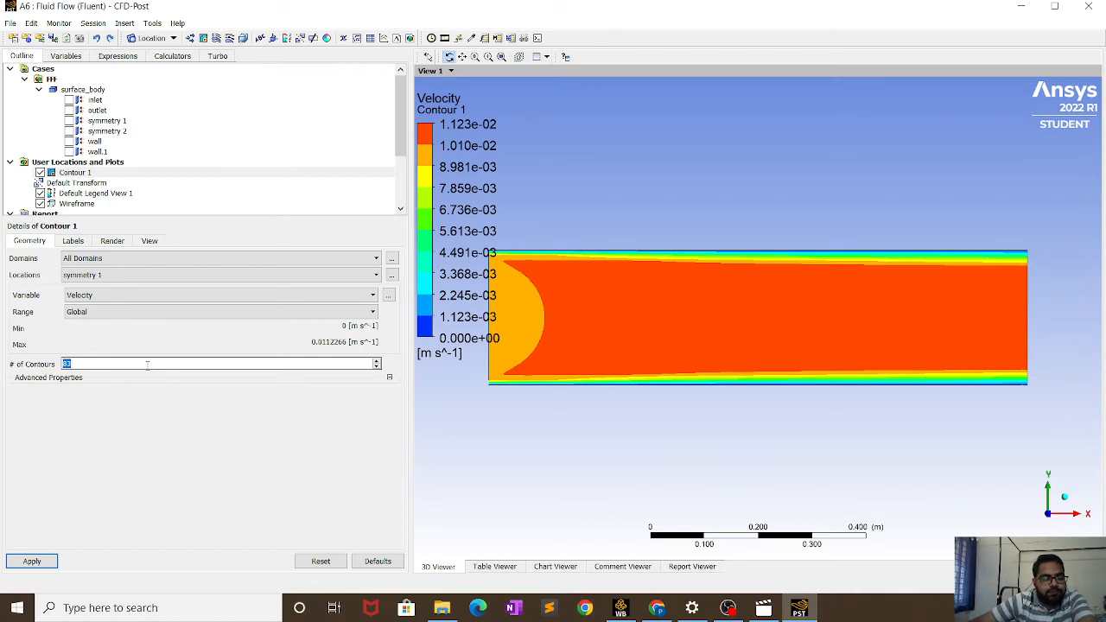
{"action": "left_click", "coordinate": [34, 562]}
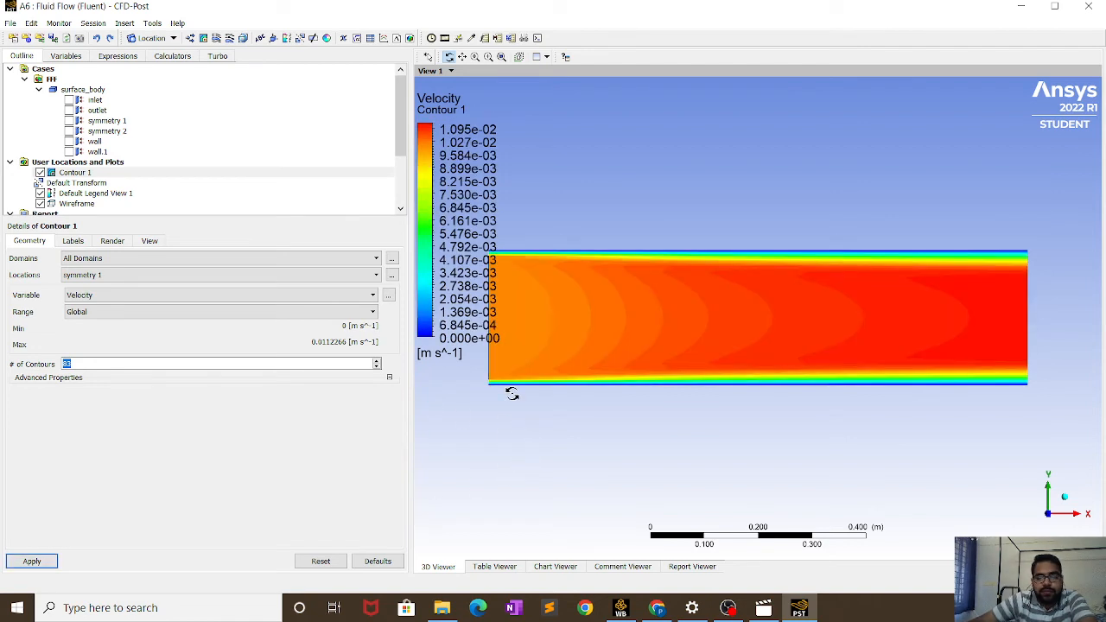
{"action": "scroll", "coordinate": [778, 376], "scroll_direction": "up", "scroll_amount": 1}
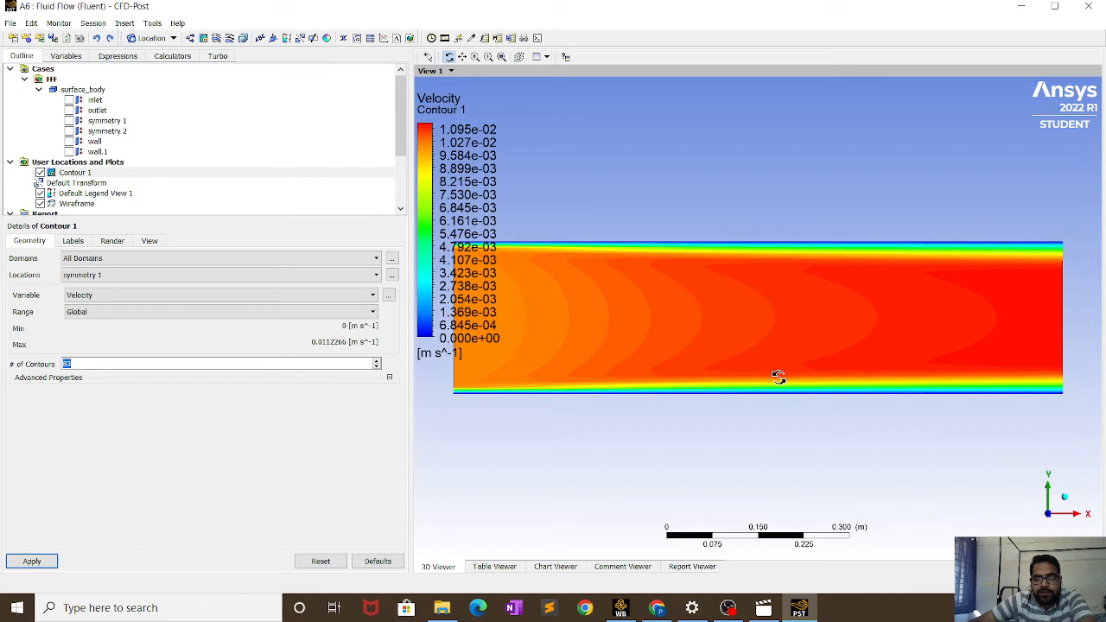
{"action": "scroll", "coordinate": [752, 415], "scroll_direction": "up", "scroll_amount": 2}
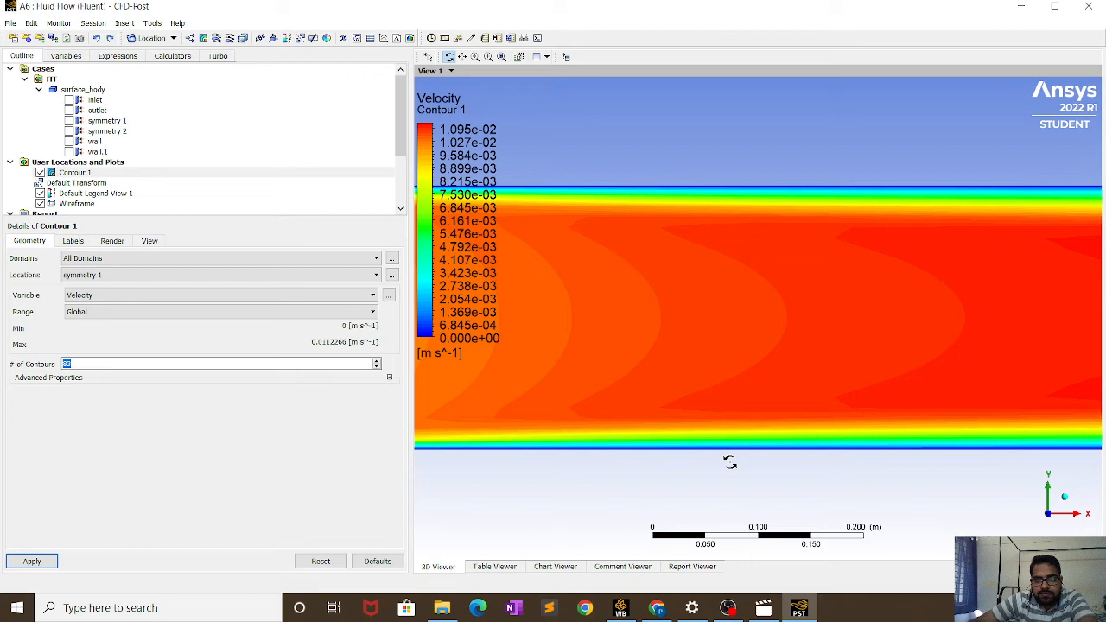
{"action": "left_click_drag", "start_coordinate": [696, 433], "coordinate": [713, 442]}
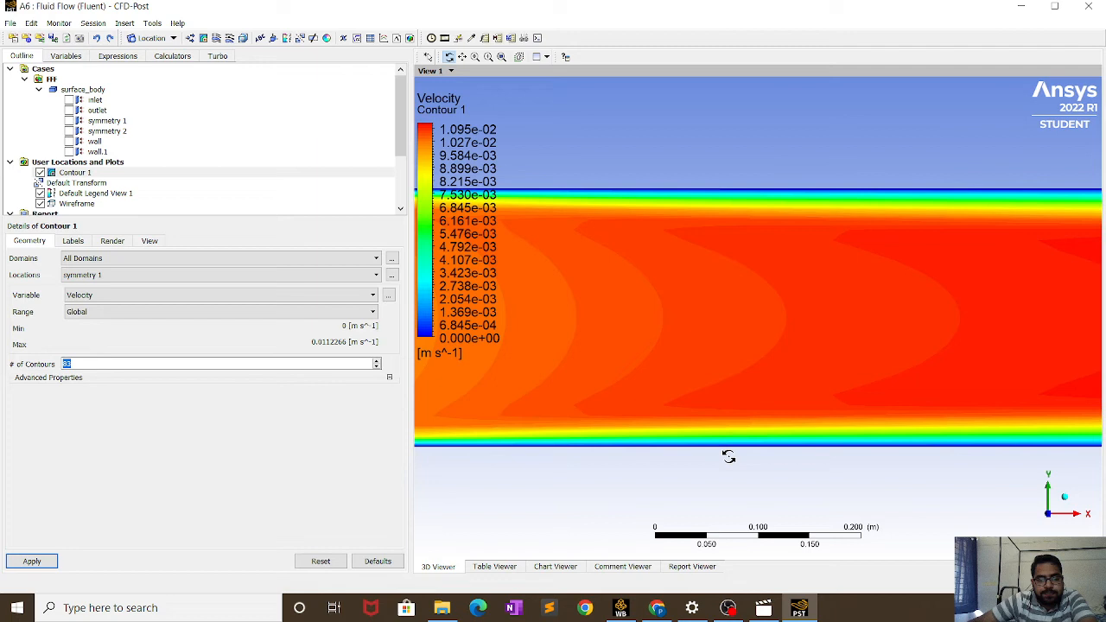
{"action": "scroll", "coordinate": [728, 456], "scroll_direction": "down", "scroll_amount": 3}
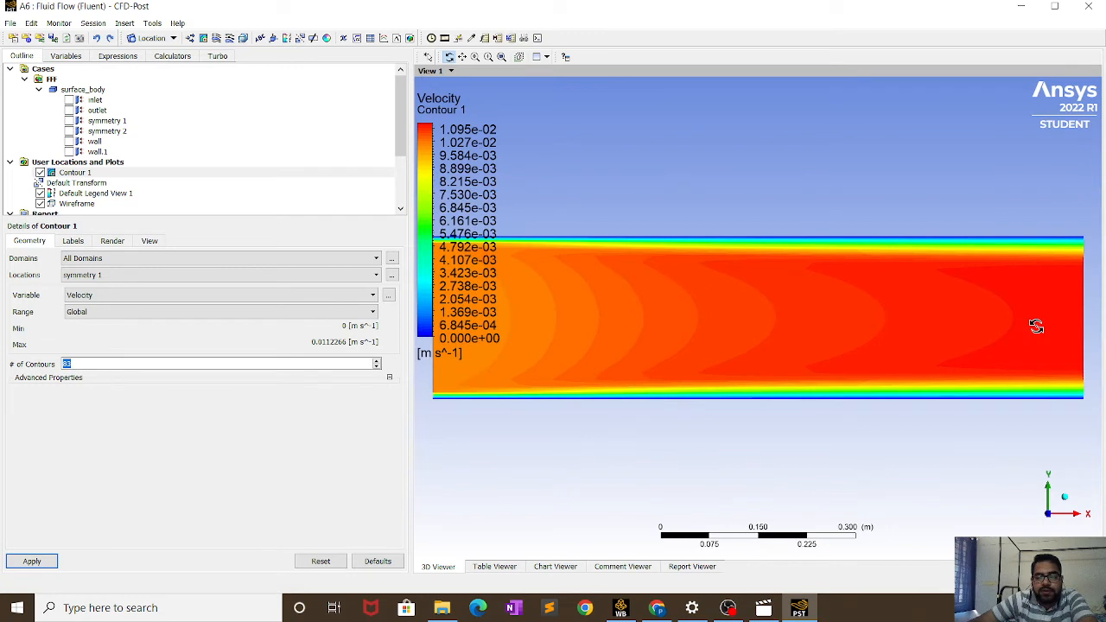
{"action": "scroll", "coordinate": [1036, 326], "scroll_direction": "down", "scroll_amount": 2}
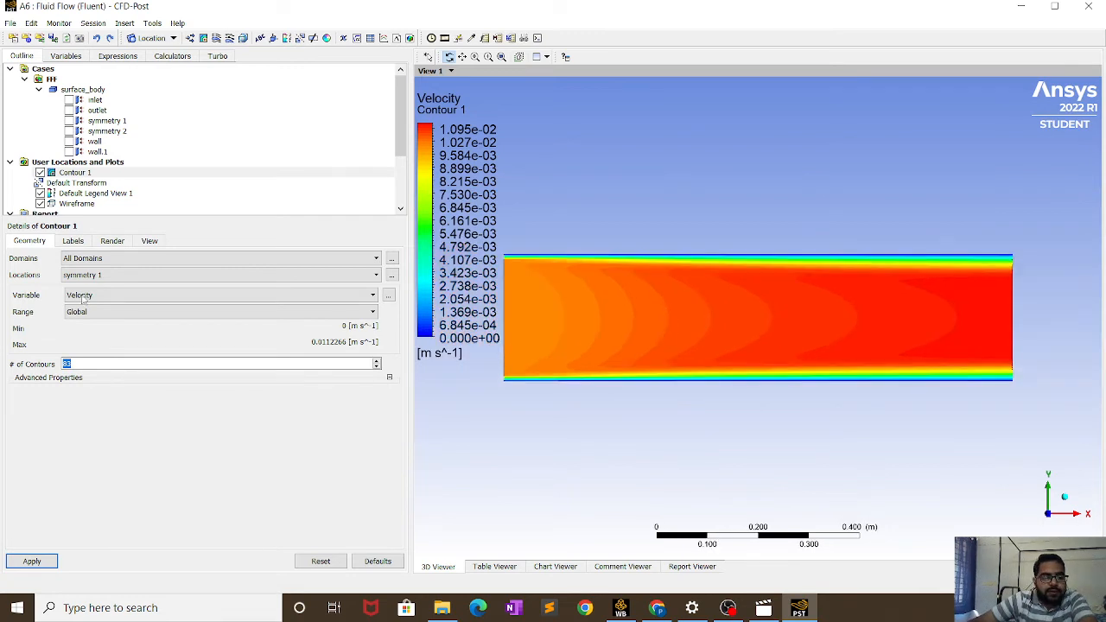
- Change the Contour 1 variable to Velocity u, apply it, and inspect the x-velocity contours
{"action": "scroll", "coordinate": [84, 298], "scroll_direction": "down", "scroll_amount": 1}
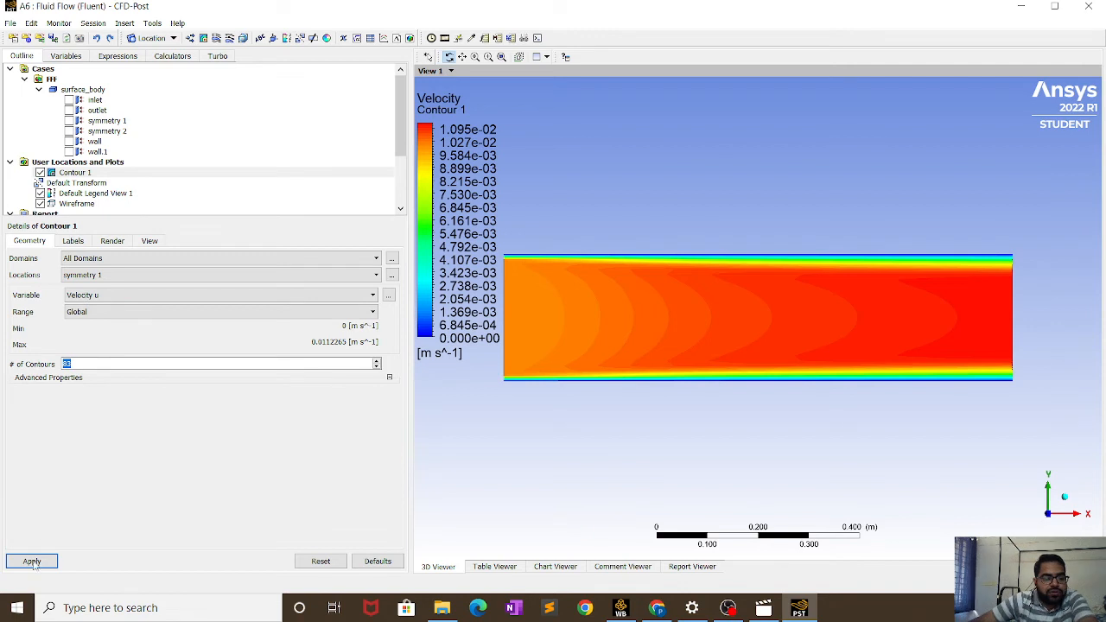
{"action": "left_click", "coordinate": [121, 294]}
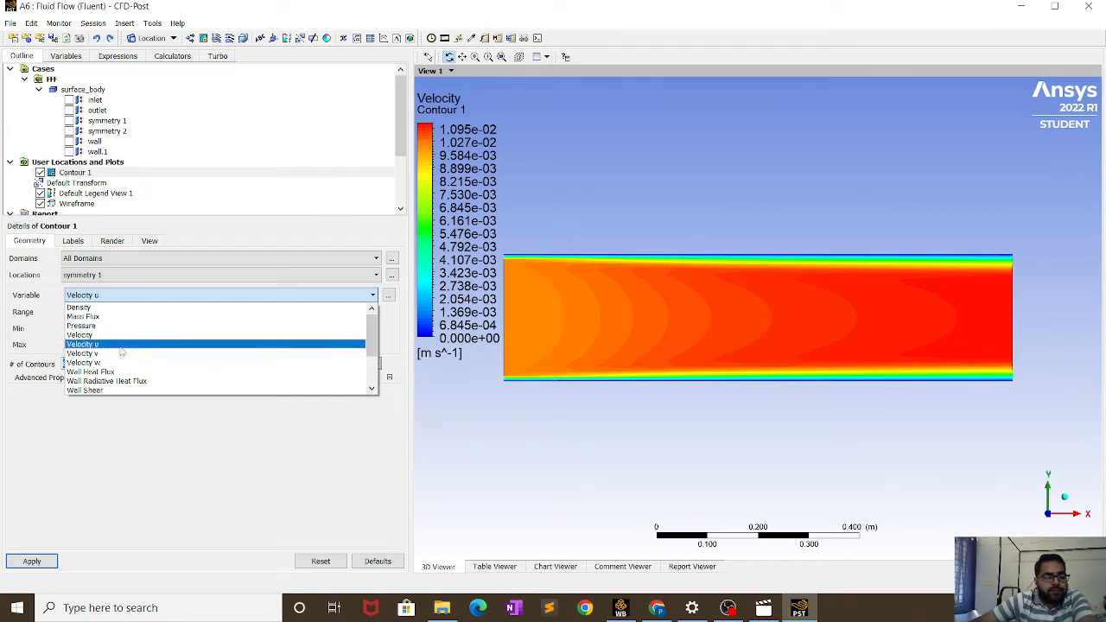
{"action": "left_click", "coordinate": [122, 346]}
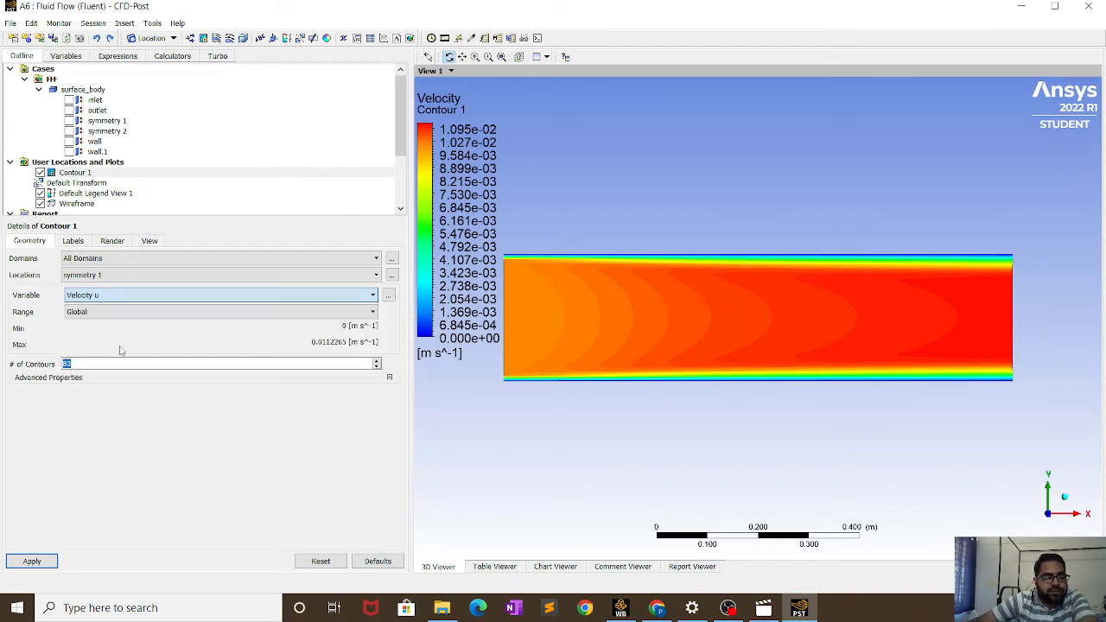
{"action": "left_click", "coordinate": [34, 562]}
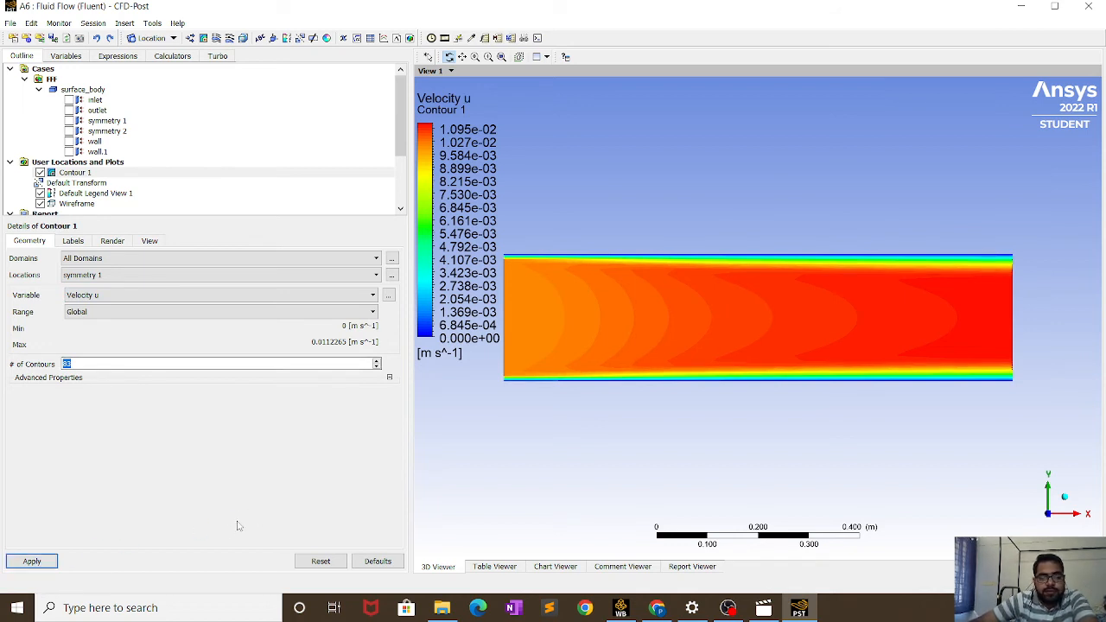
{"action": "left_click_drag", "start_coordinate": [577, 328], "coordinate": [582, 326]}
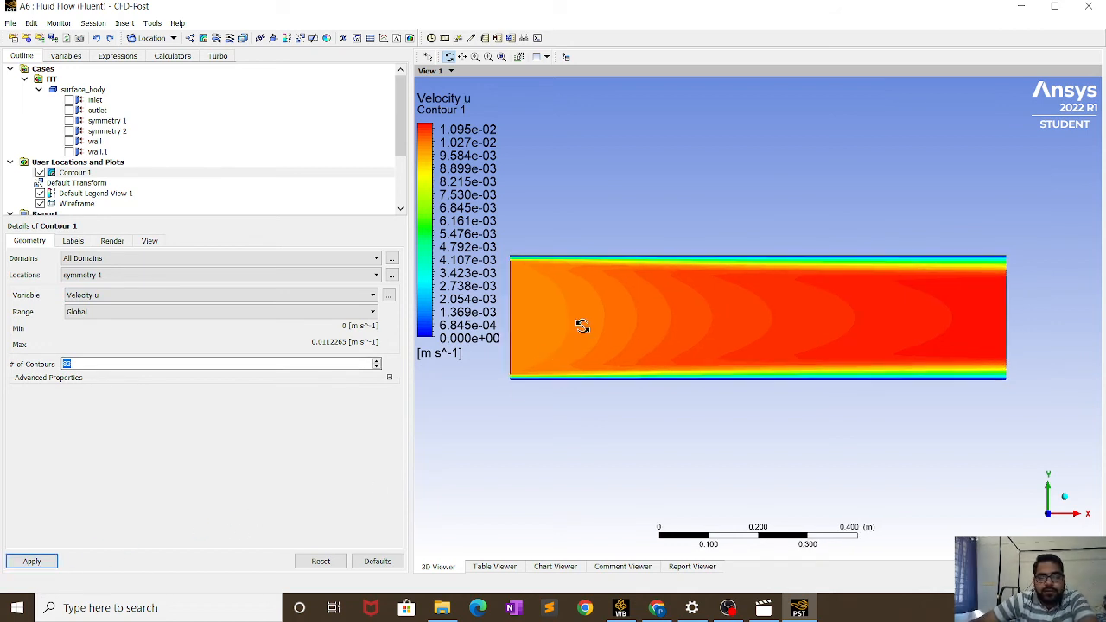
{"action": "scroll", "coordinate": [588, 325], "scroll_direction": "up", "scroll_amount": 1}
{"action": "scroll", "coordinate": [615, 341], "scroll_direction": "up", "scroll_amount": 3}
{"action": "scroll", "coordinate": [616, 342], "scroll_direction": "down", "scroll_amount": 2}
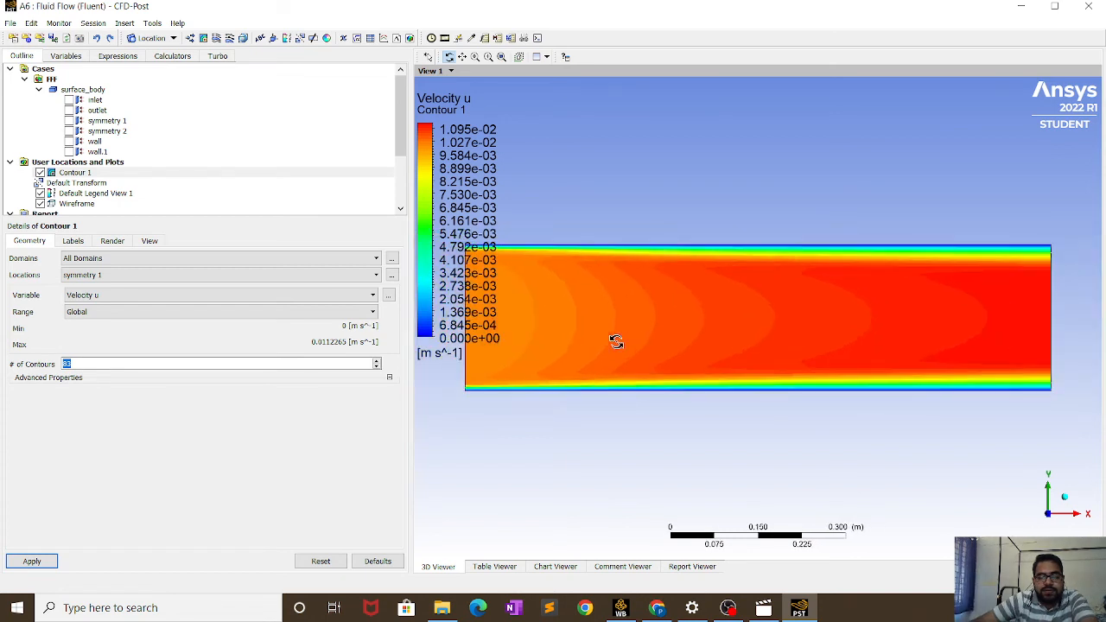
{"action": "scroll", "coordinate": [616, 342], "scroll_direction": "down", "scroll_amount": 1}
- Change the Contour 1 variable to Velocity v, apply it, and inspect the y-velocity contours
{"action": "left_click", "coordinate": [129, 296]}
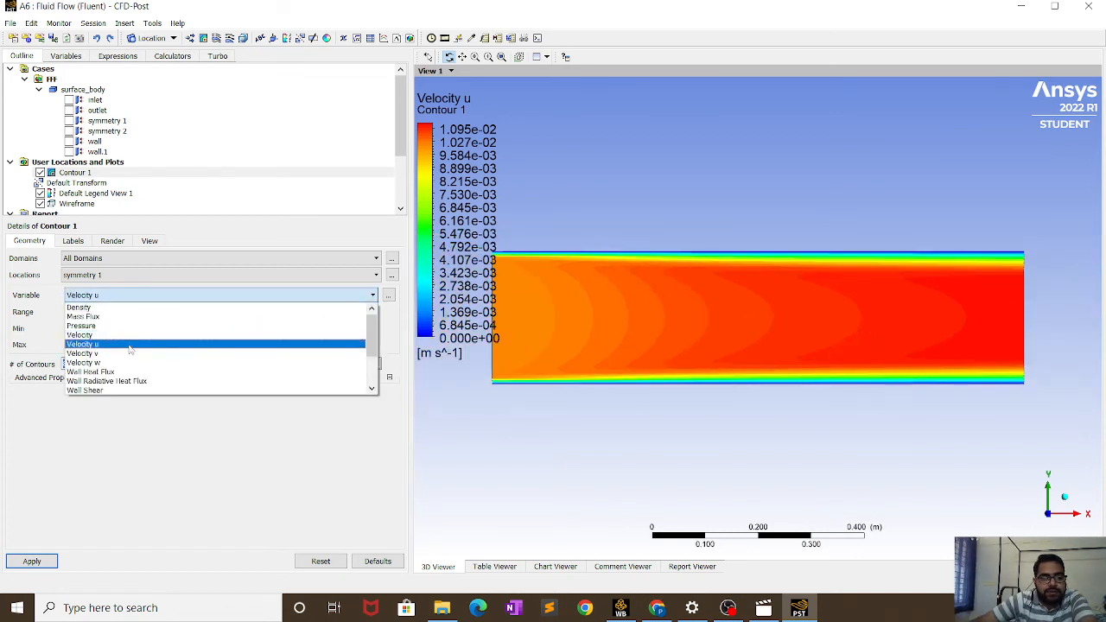
{"action": "left_click", "coordinate": [129, 353]}
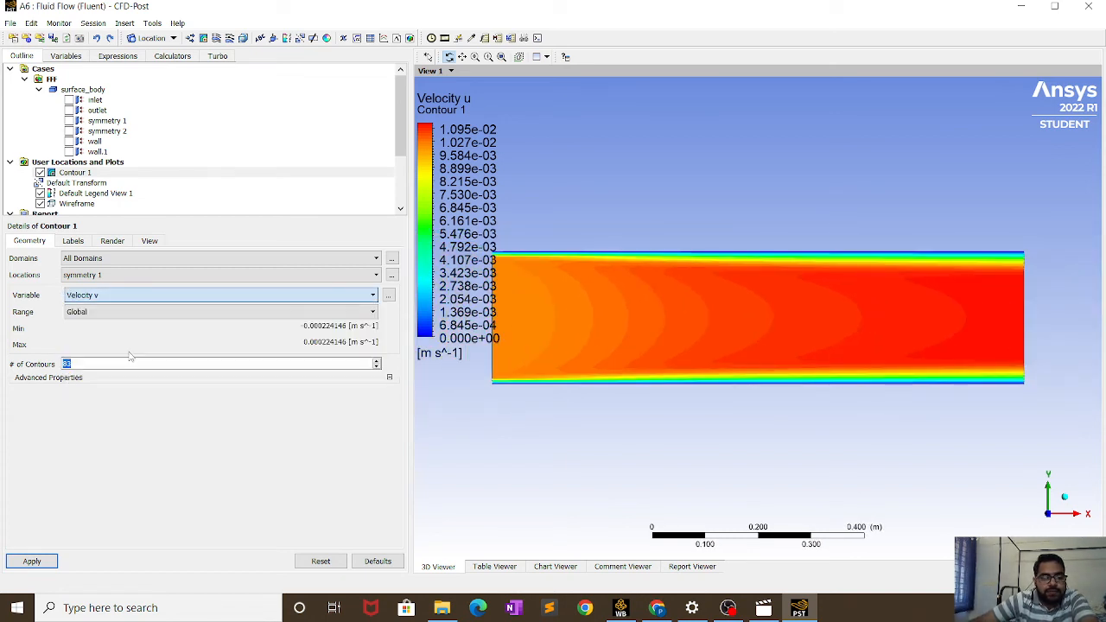
{"action": "left_click", "coordinate": [32, 563]}
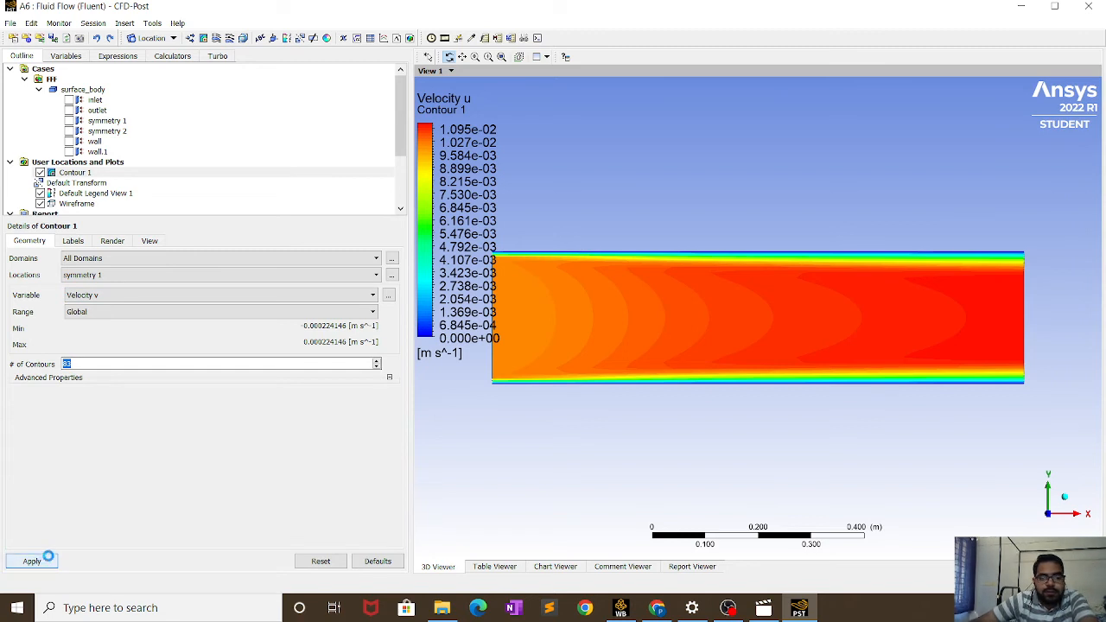
{"action": "scroll", "coordinate": [757, 324], "scroll_direction": "up", "scroll_amount": 1}
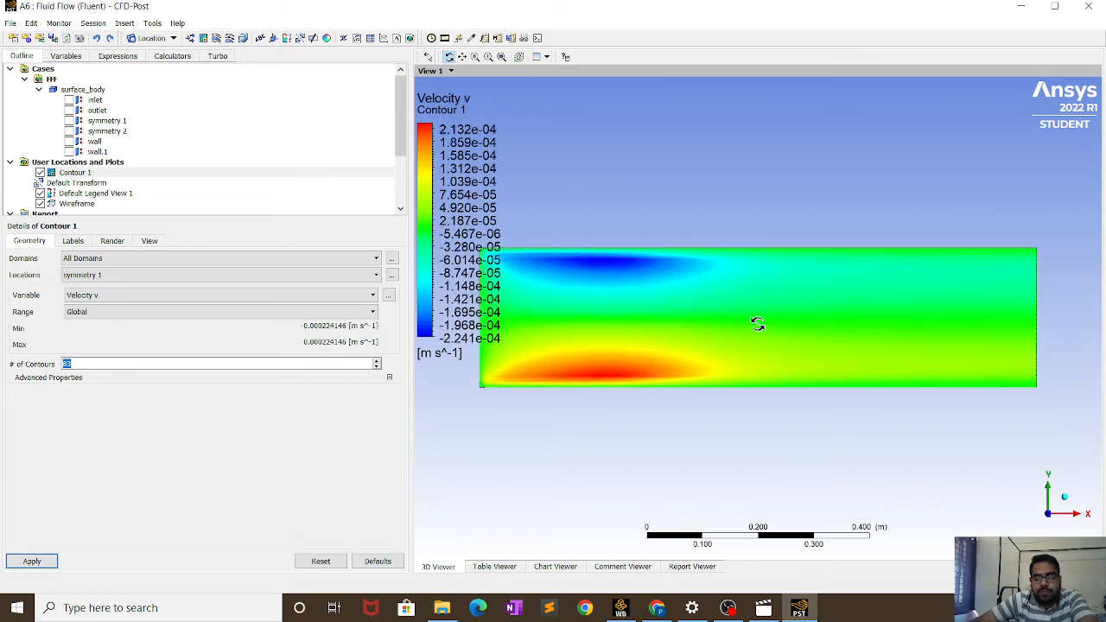
{"action": "scroll", "coordinate": [757, 324], "scroll_direction": "down", "scroll_amount": 1}
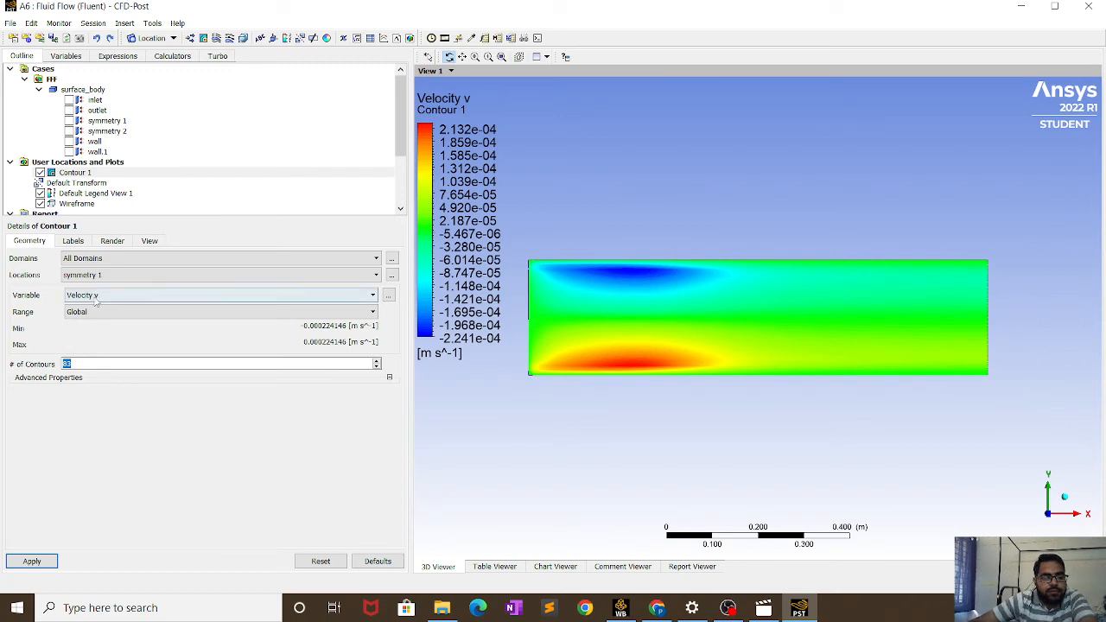
- Change the Contour 1 variable to Density and apply it to show the density distribution
{"action": "left_click", "coordinate": [113, 295]}
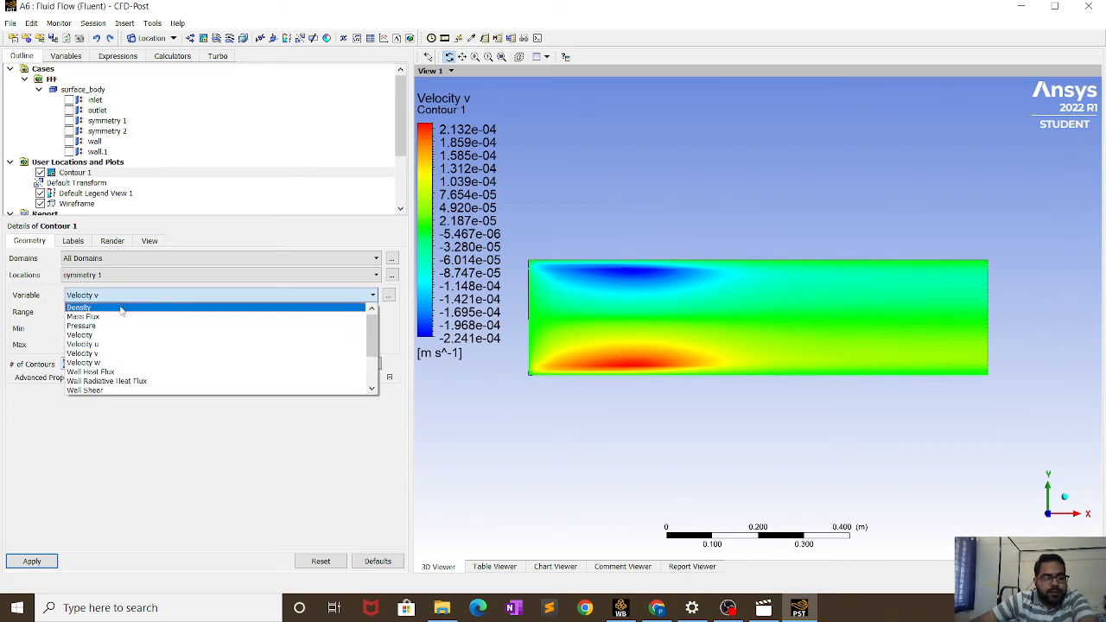
{"action": "left_click", "coordinate": [122, 308]}
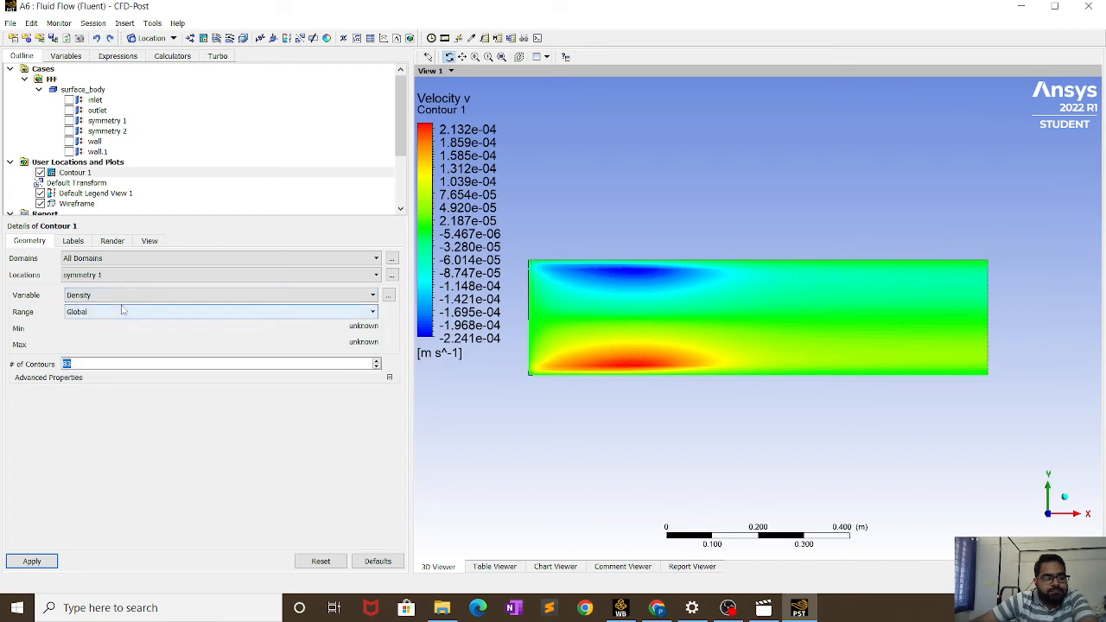
{"action": "left_click", "coordinate": [29, 562]}
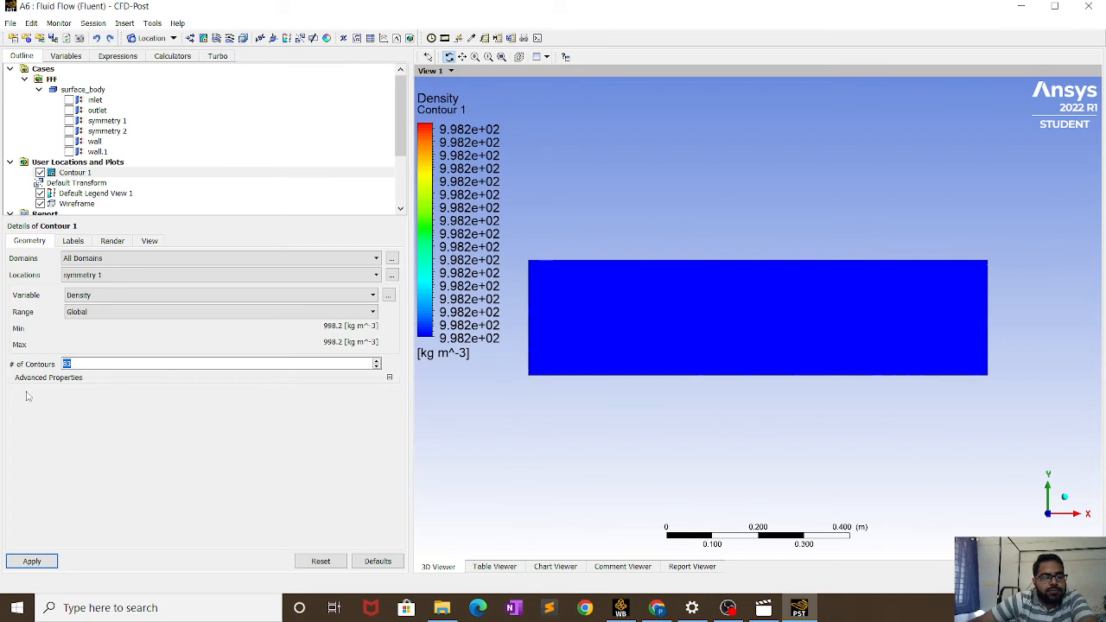
- Change the Contour 1 variable to Pressure and apply it to show the pressure distribution
{"action": "left_click", "coordinate": [152, 299]}
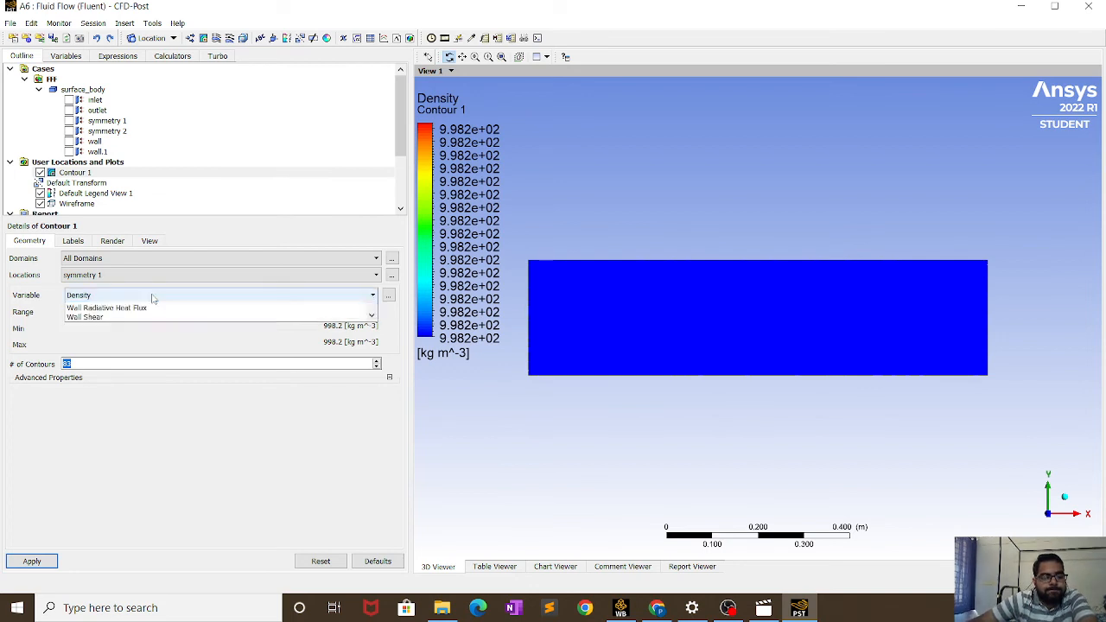
{"action": "left_click", "coordinate": [155, 331]}
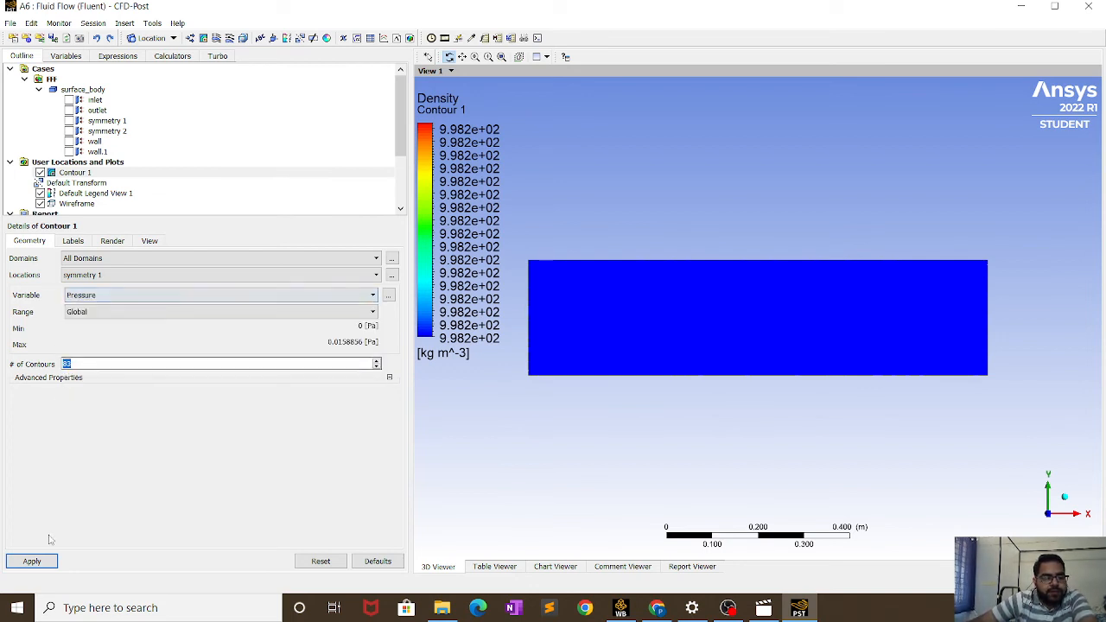
{"action": "left_click", "coordinate": [33, 560]}
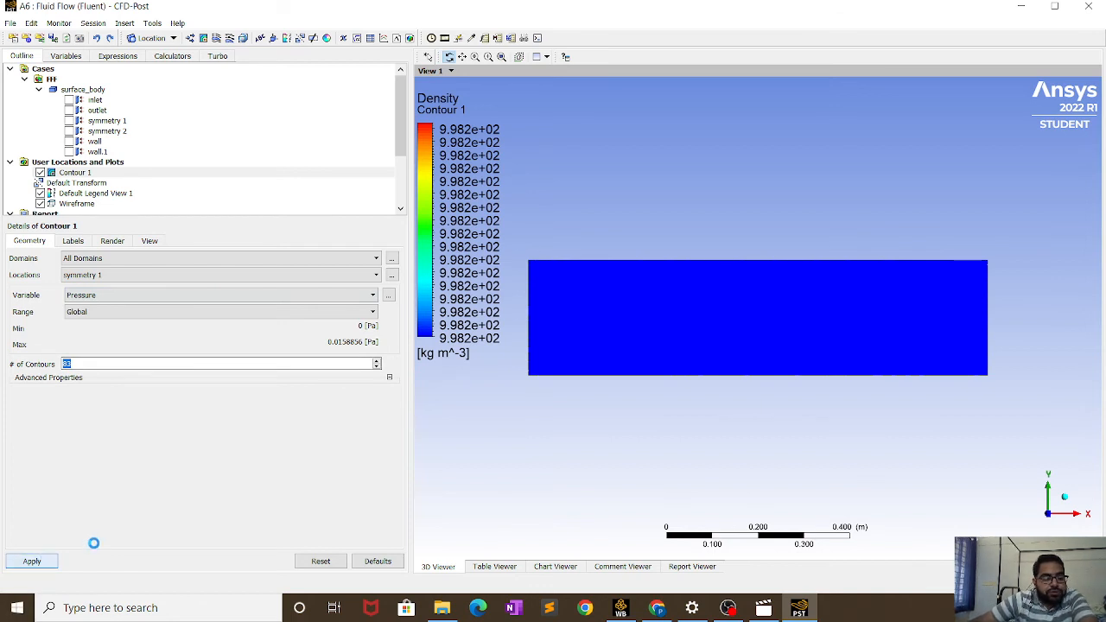
- Insert Streamline 1 as a 3D streamline of Velocity starting from symmetry 1, hide Contour 1, and apply the streamlines
{"action": "left_click", "coordinate": [217, 39]}
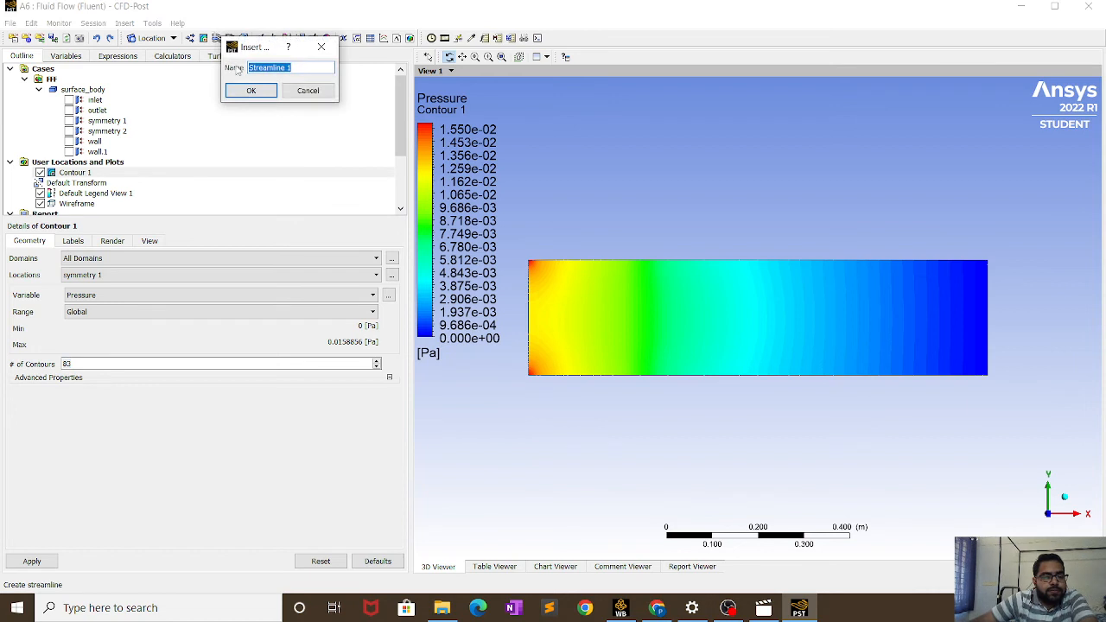
{"action": "left_click", "coordinate": [264, 91]}
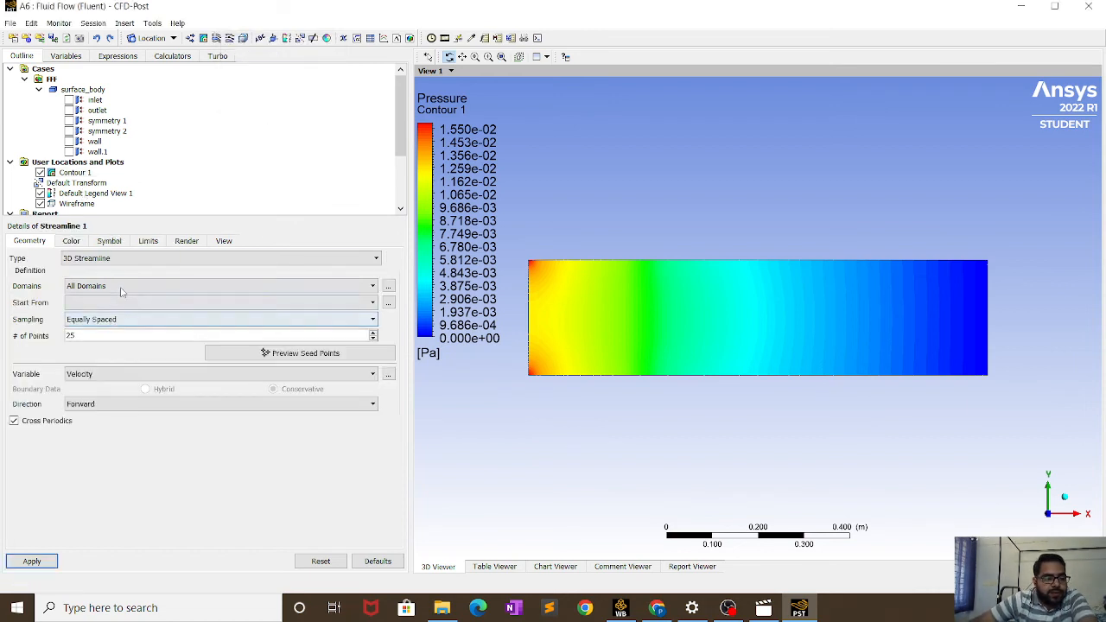
{"action": "left_click", "coordinate": [118, 304]}
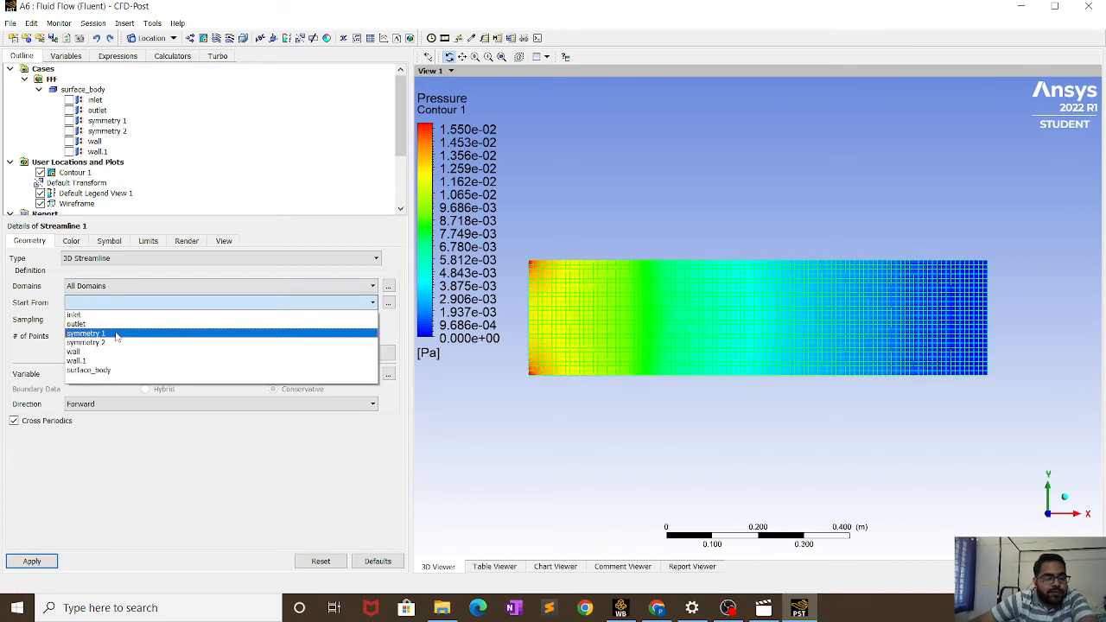
{"action": "left_click", "coordinate": [136, 338]}
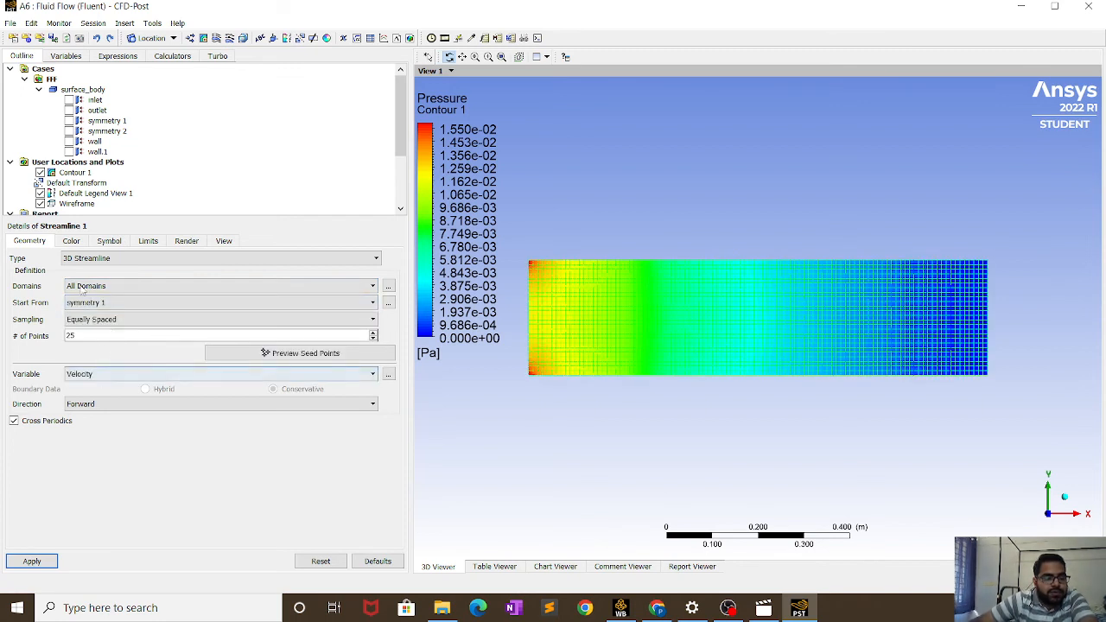
{"action": "left_click", "coordinate": [39, 172]}
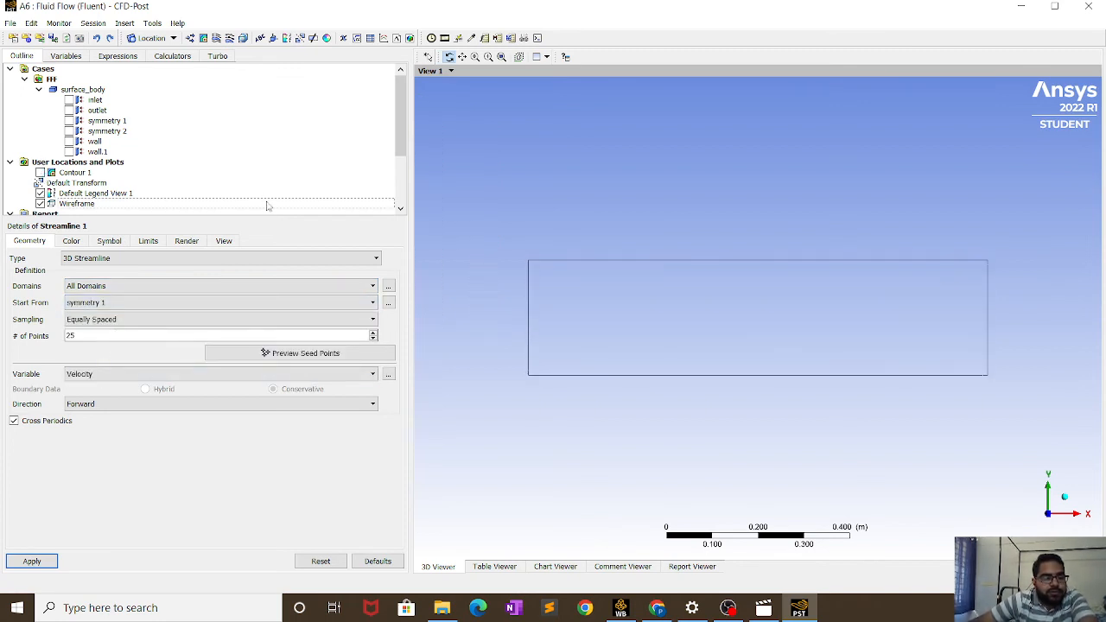
{"action": "left_click", "coordinate": [37, 562]}
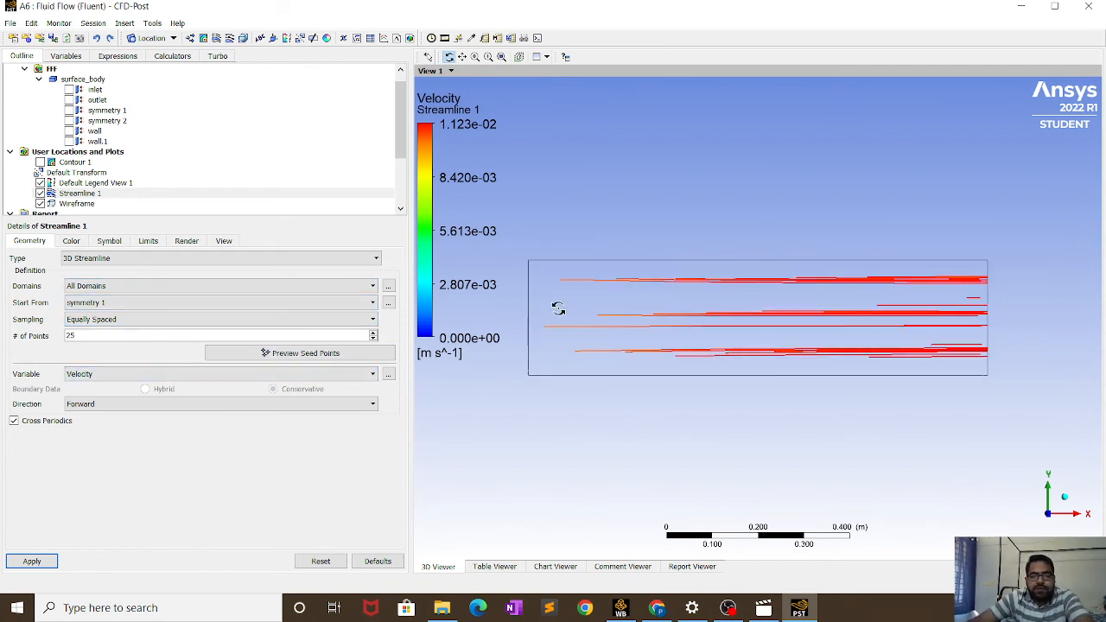
- Set the number of points of Streamline 1 to 52, apply it, and inspect the streamlines up close
{"action": "scroll", "coordinate": [209, 339], "scroll_direction": "up", "scroll_amount": 6}
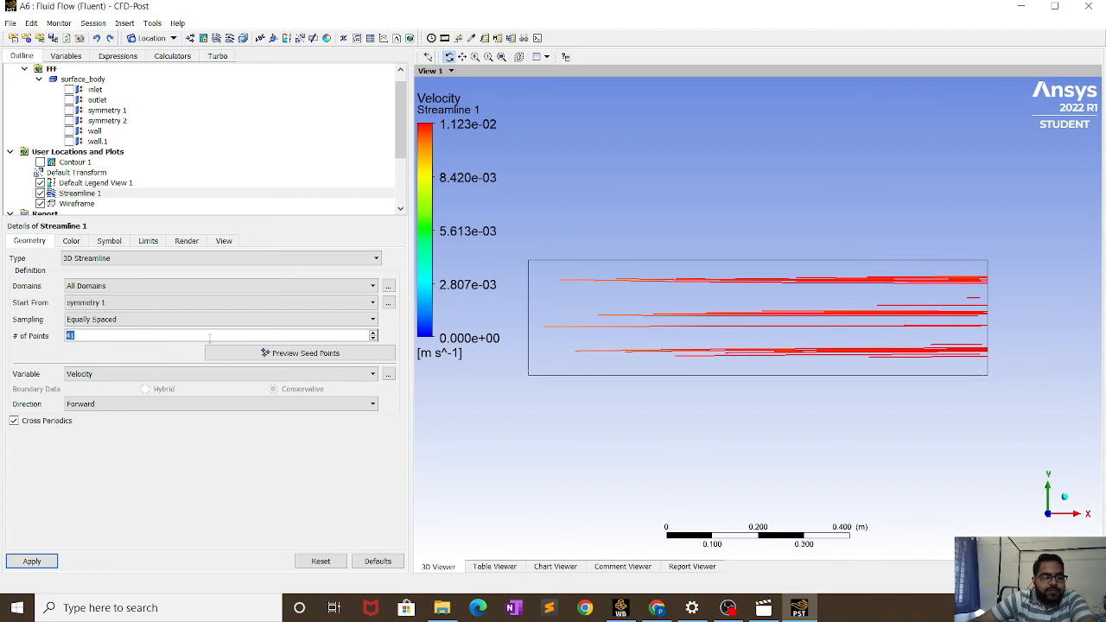
{"action": "left_click", "coordinate": [32, 561]}
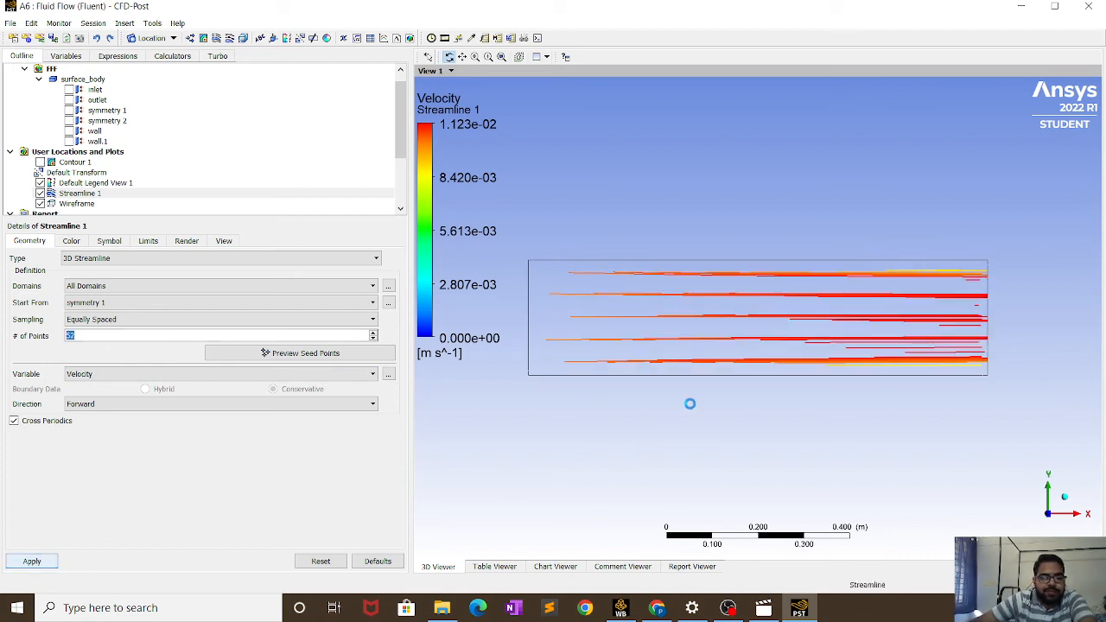
{"action": "scroll", "coordinate": [921, 344], "scroll_direction": "up", "scroll_amount": 2}
{"action": "scroll", "coordinate": [921, 345], "scroll_direction": "up", "scroll_amount": 2}
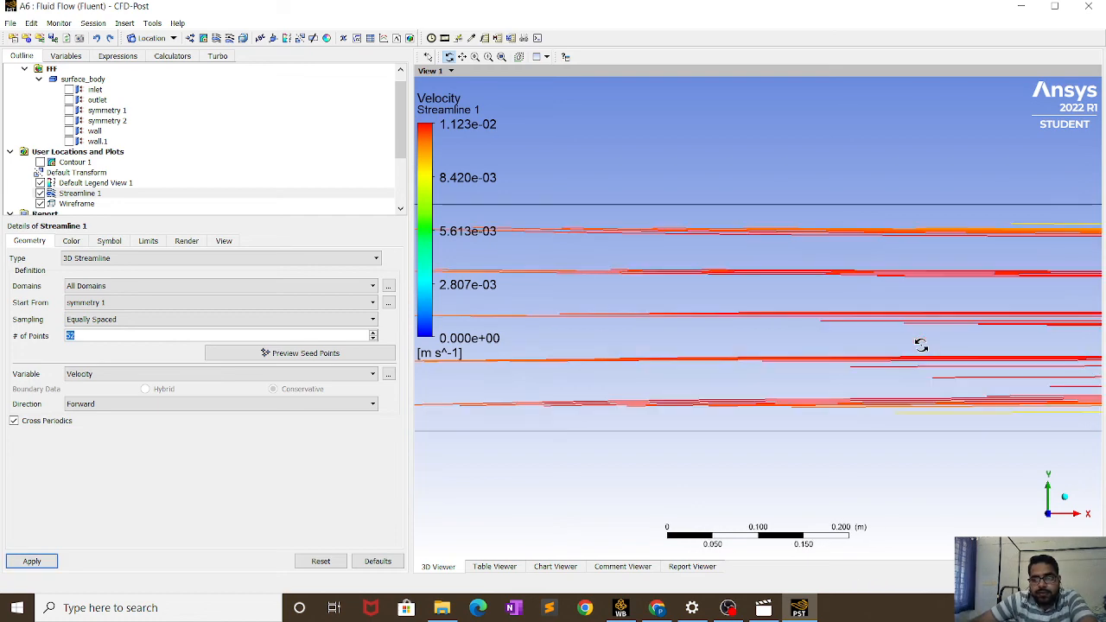
{"action": "scroll", "coordinate": [921, 345], "scroll_direction": "up", "scroll_amount": 3}
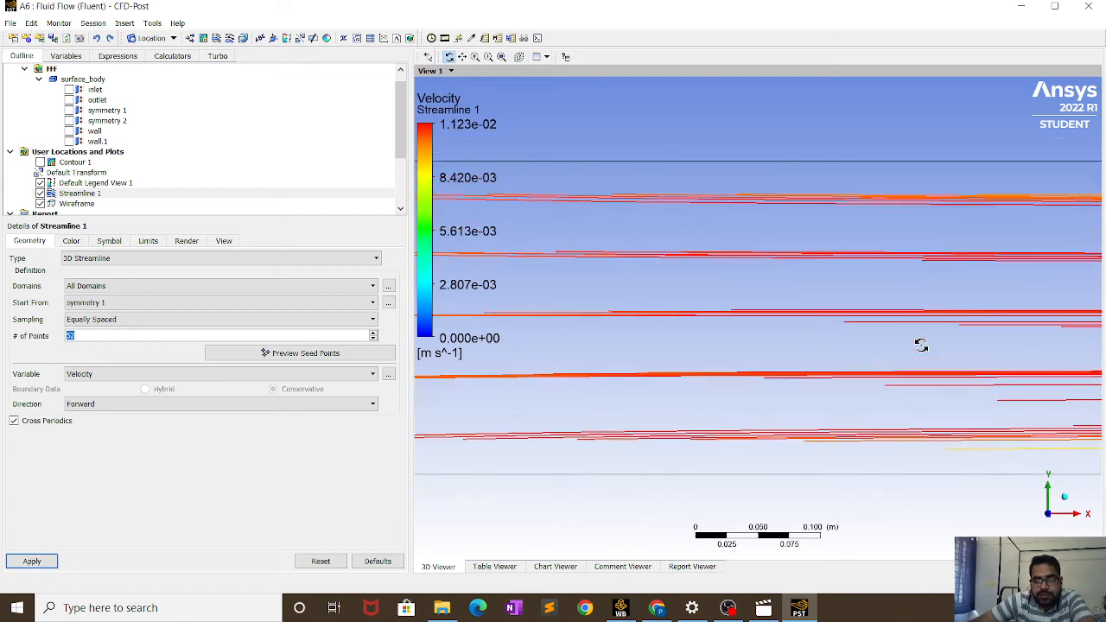
{"action": "scroll", "coordinate": [921, 344], "scroll_direction": "up", "scroll_amount": 3}
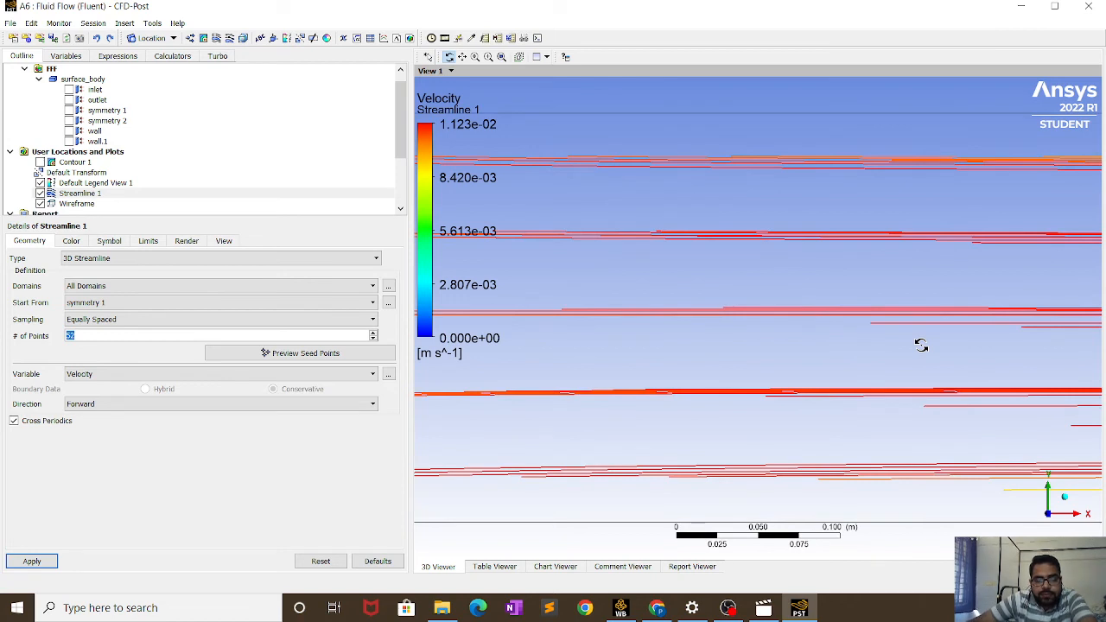
{"action": "scroll", "coordinate": [921, 345], "scroll_direction": "down", "scroll_amount": 3}
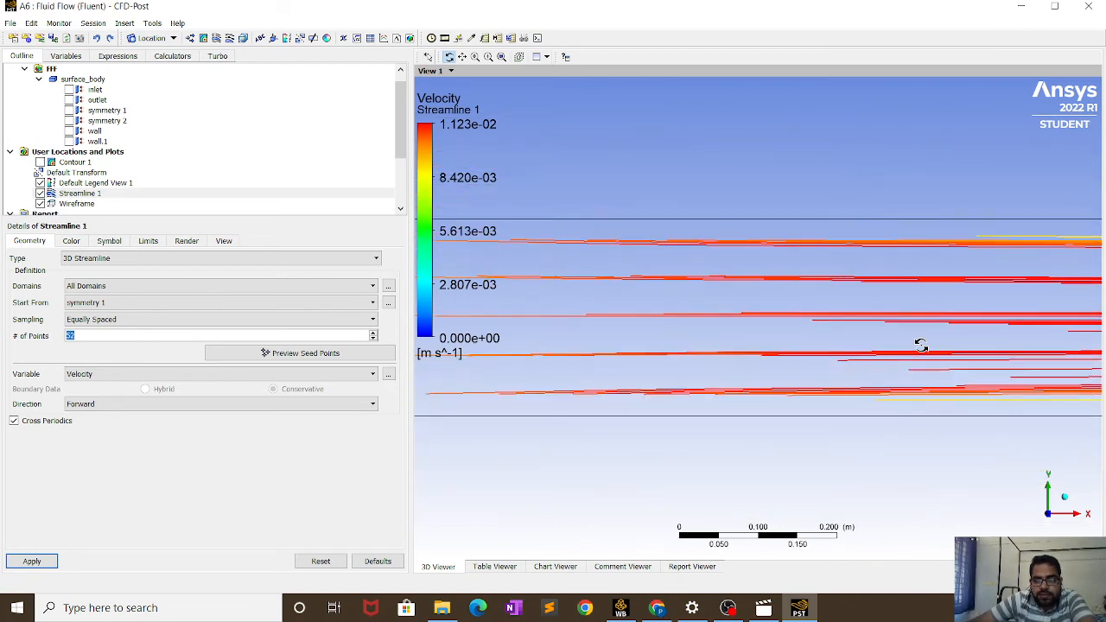
{"action": "scroll", "coordinate": [921, 345], "scroll_direction": "down", "scroll_amount": 2}
{"action": "scroll", "coordinate": [921, 345], "scroll_direction": "up", "scroll_amount": 1}
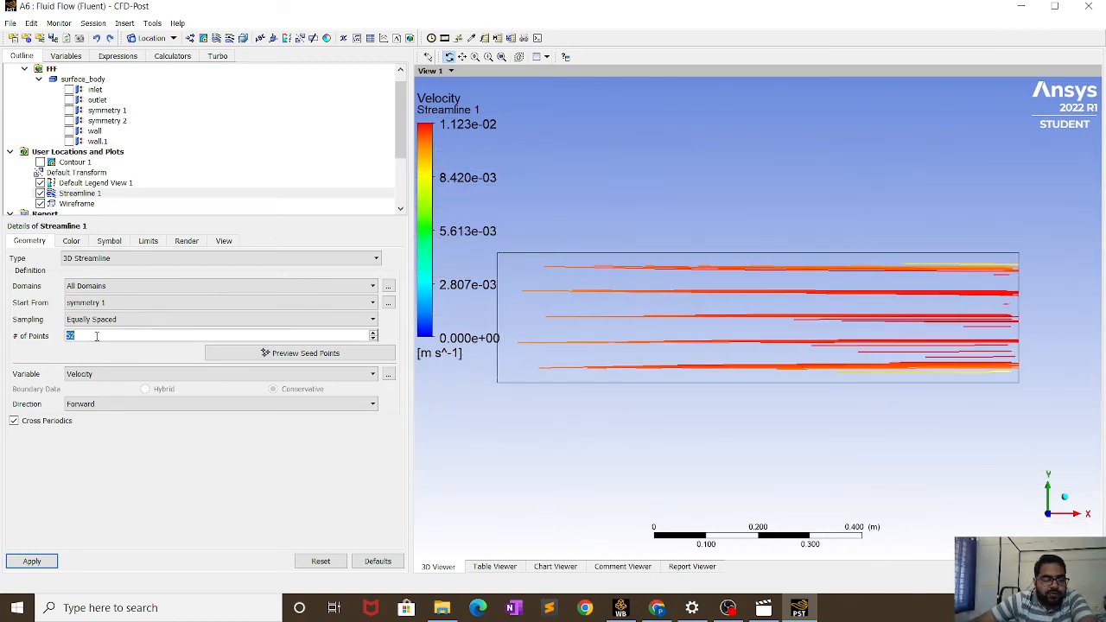
- Set the number of points of Streamline 1 to 94, apply it, and inspect the denser streamlines along the channel
{"action": "scroll", "coordinate": [100, 337], "scroll_direction": "up", "scroll_amount": 11}
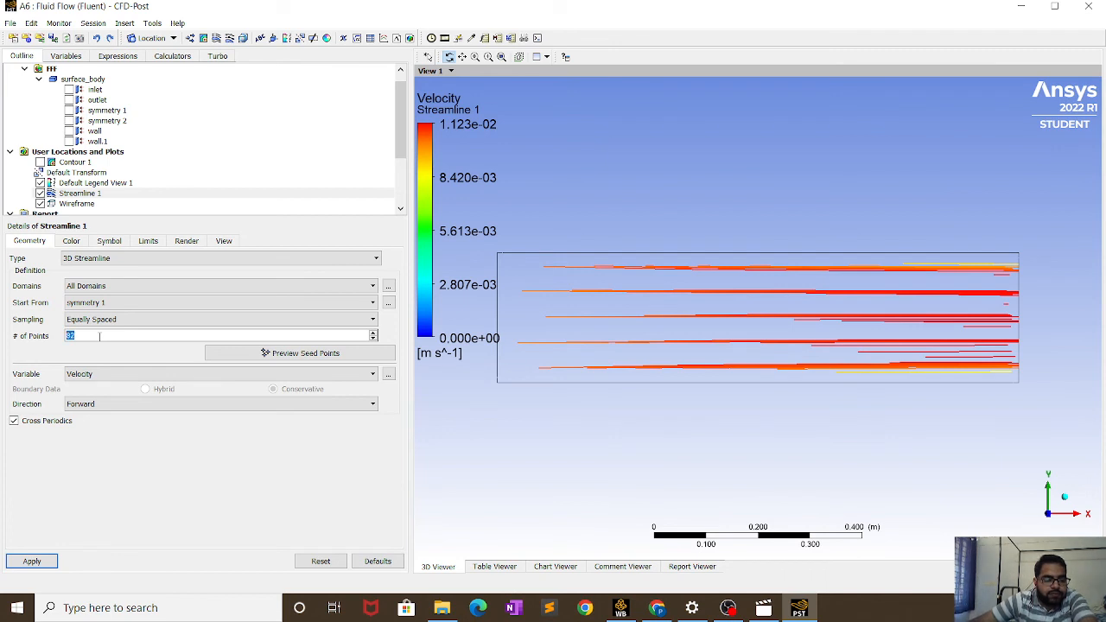
{"action": "scroll", "coordinate": [99, 336], "scroll_direction": "up", "scroll_amount": 1}
{"action": "left_click", "coordinate": [53, 559]}
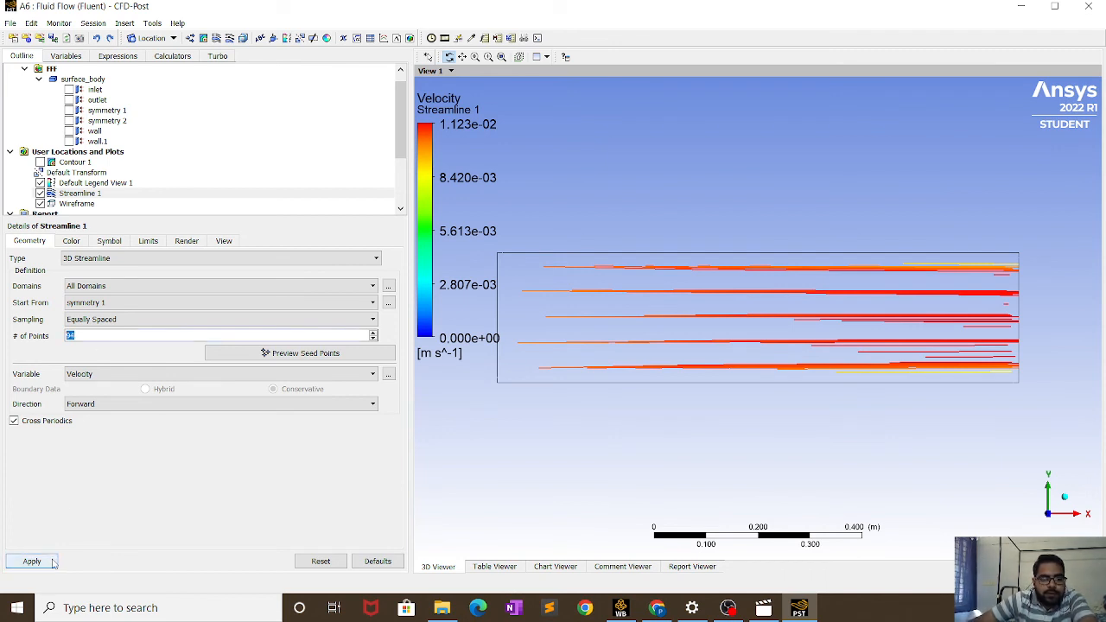
{"action": "left_click", "coordinate": [53, 562]}
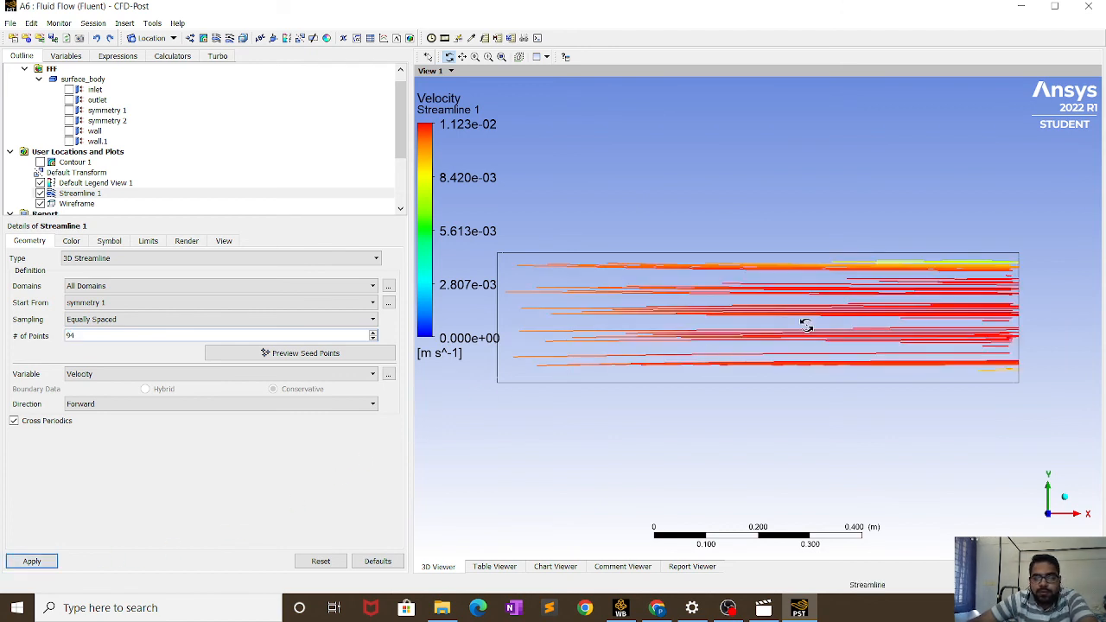
{"action": "scroll", "coordinate": [864, 319], "scroll_direction": "up", "scroll_amount": 2}
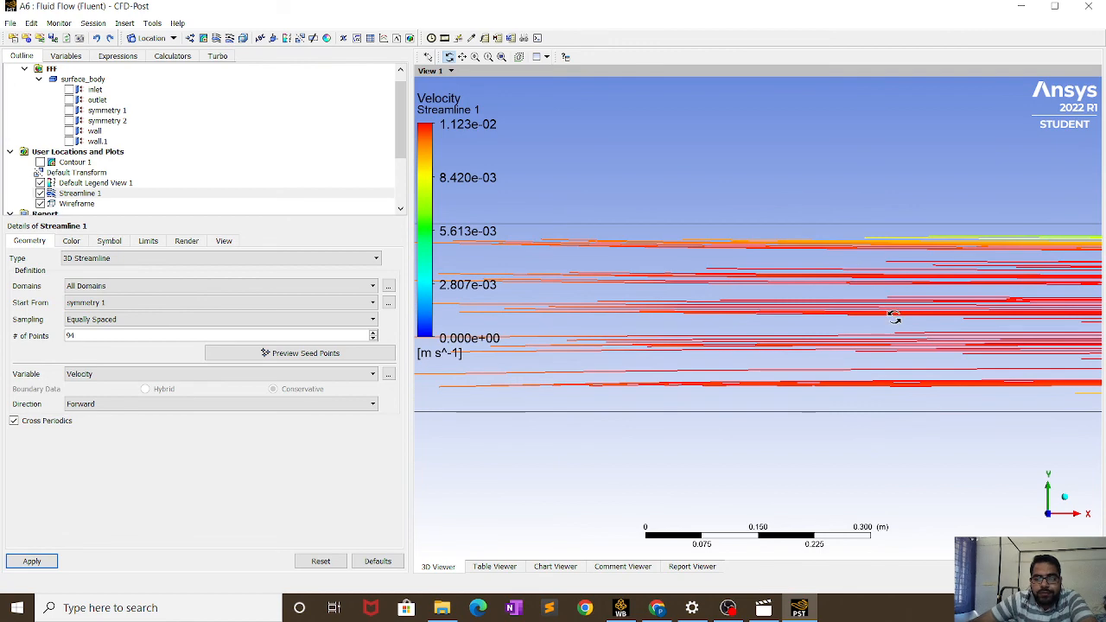
{"action": "scroll", "coordinate": [895, 315], "scroll_direction": "down", "scroll_amount": 1}
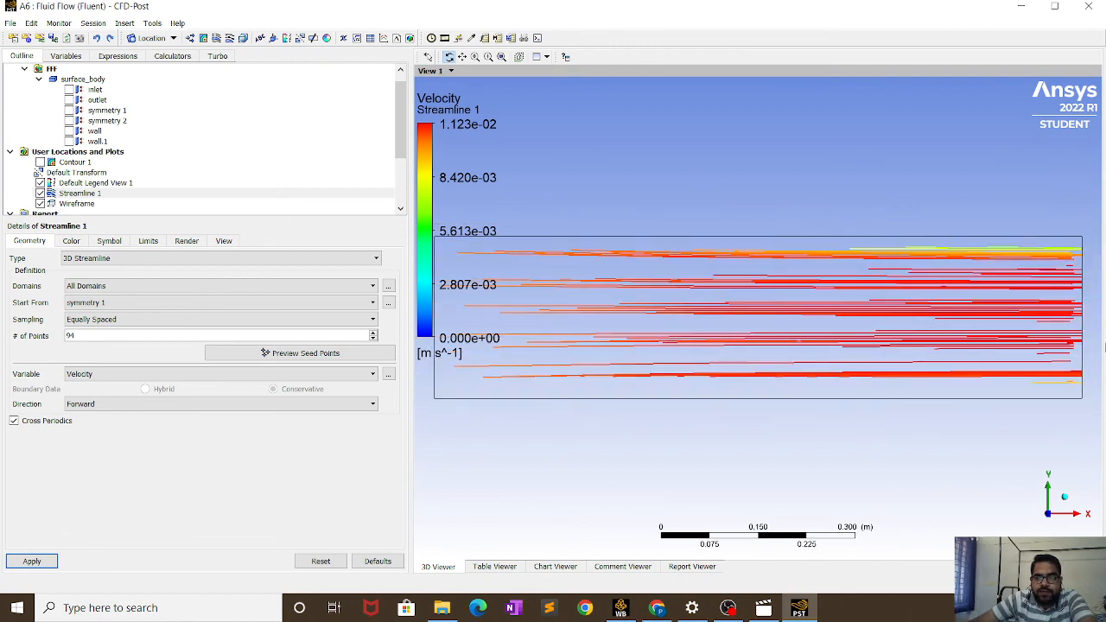
{"action": "scroll", "coordinate": [762, 336], "scroll_direction": "down", "scroll_amount": 1}
{"action": "scroll", "coordinate": [769, 334], "scroll_direction": "up", "scroll_amount": 3}
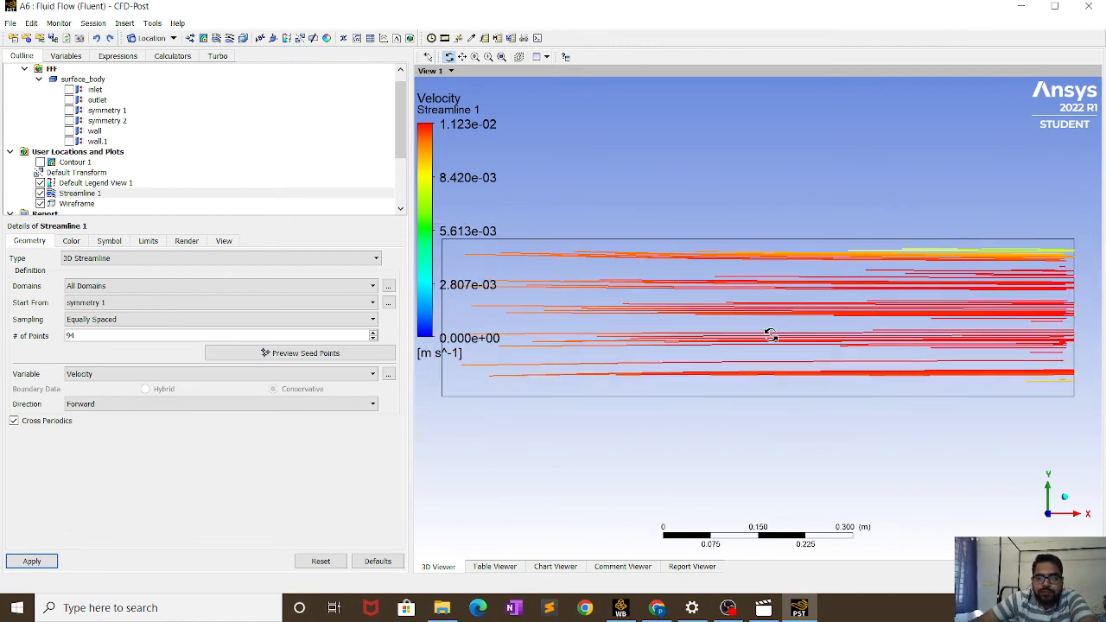
{"action": "scroll", "coordinate": [770, 334], "scroll_direction": "down", "scroll_amount": 3}
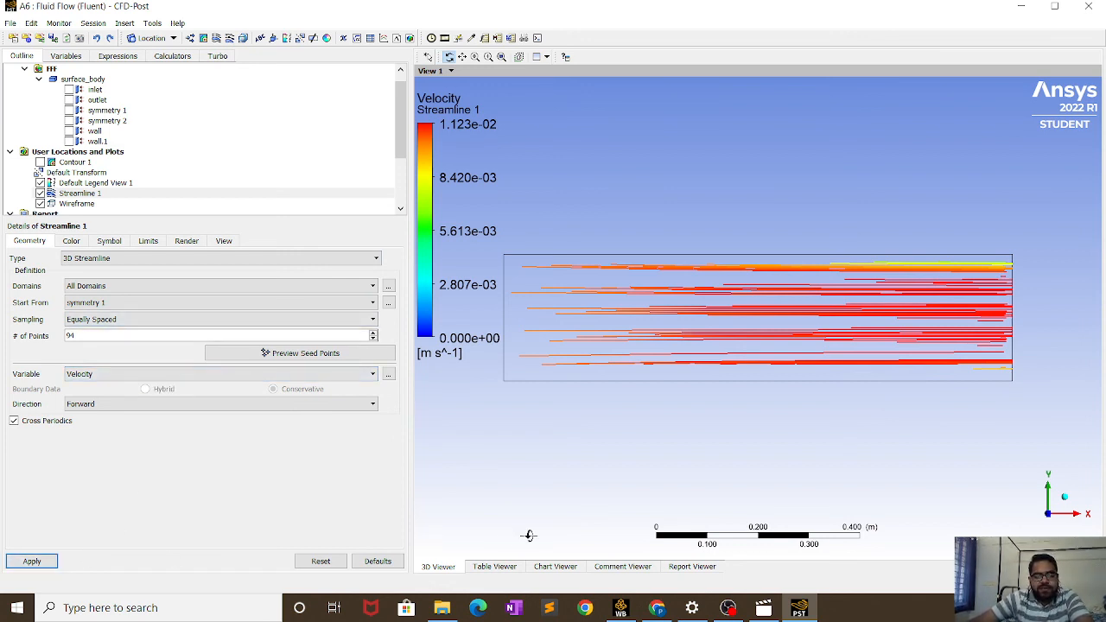
{"action": "left_click", "coordinate": [620, 608]}
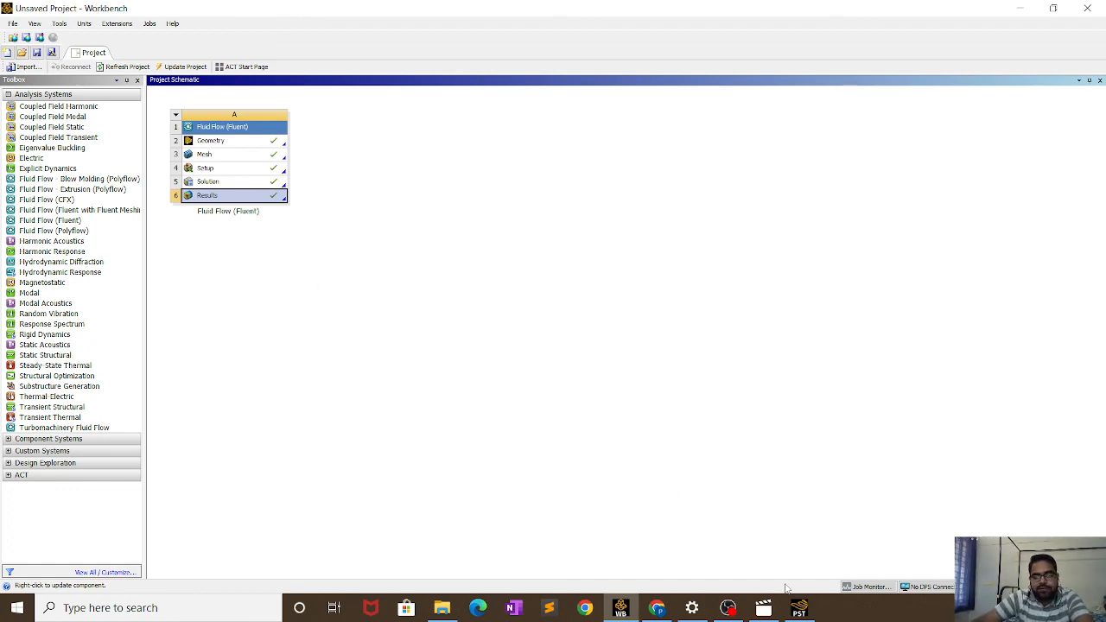
{"action": "left_click", "coordinate": [728, 608]}
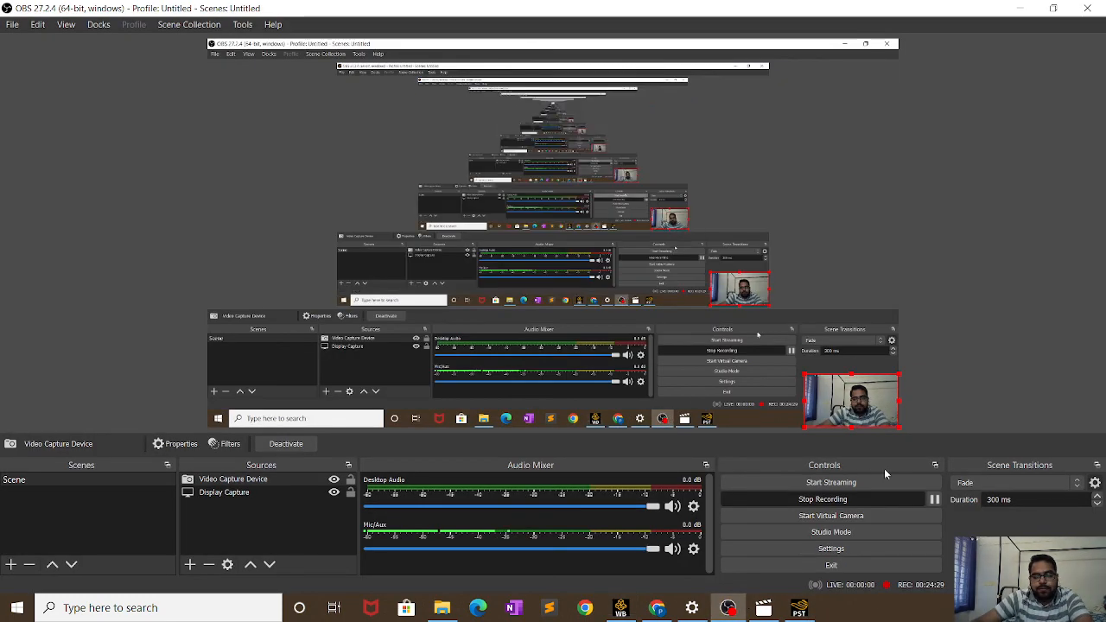